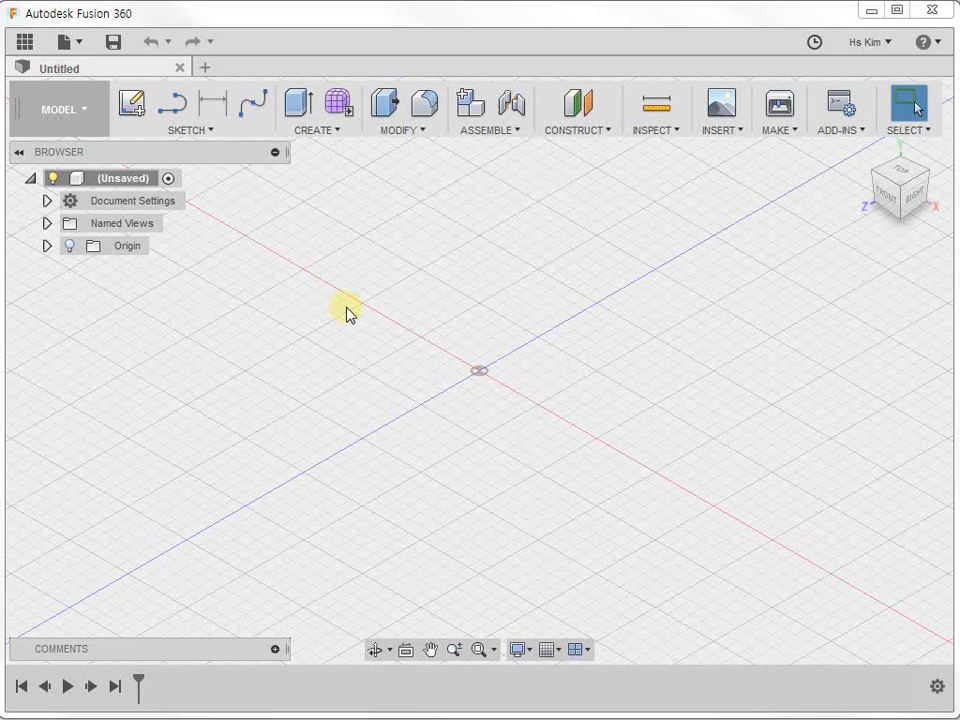
Insert the image 샴페인잔.png as an attached canvas on the XY plane.
left_click(720, 132)
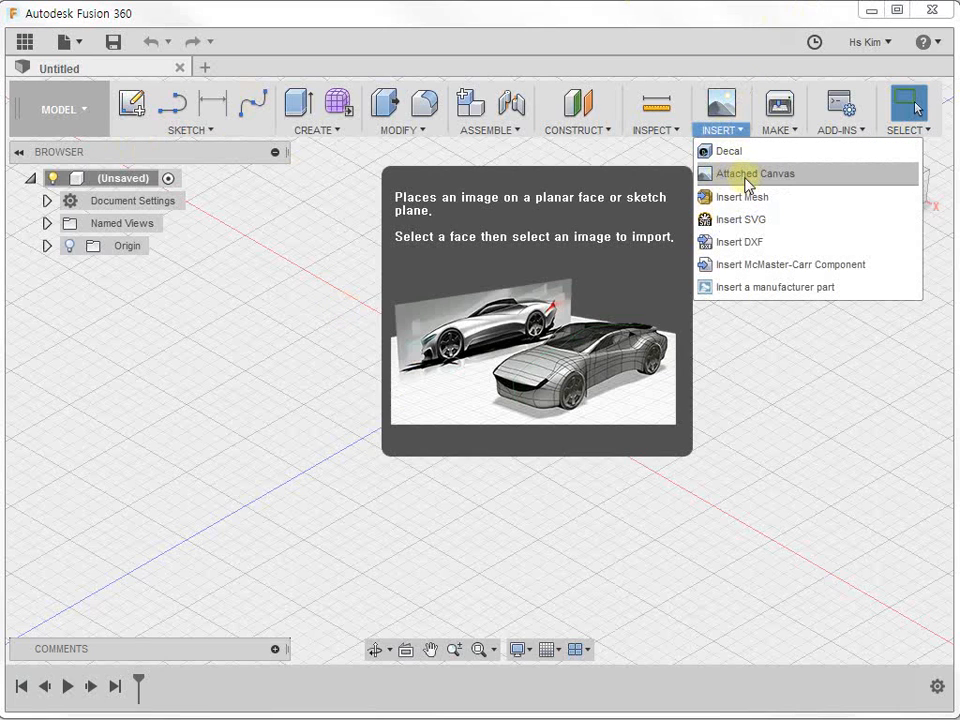
left_click(748, 176)
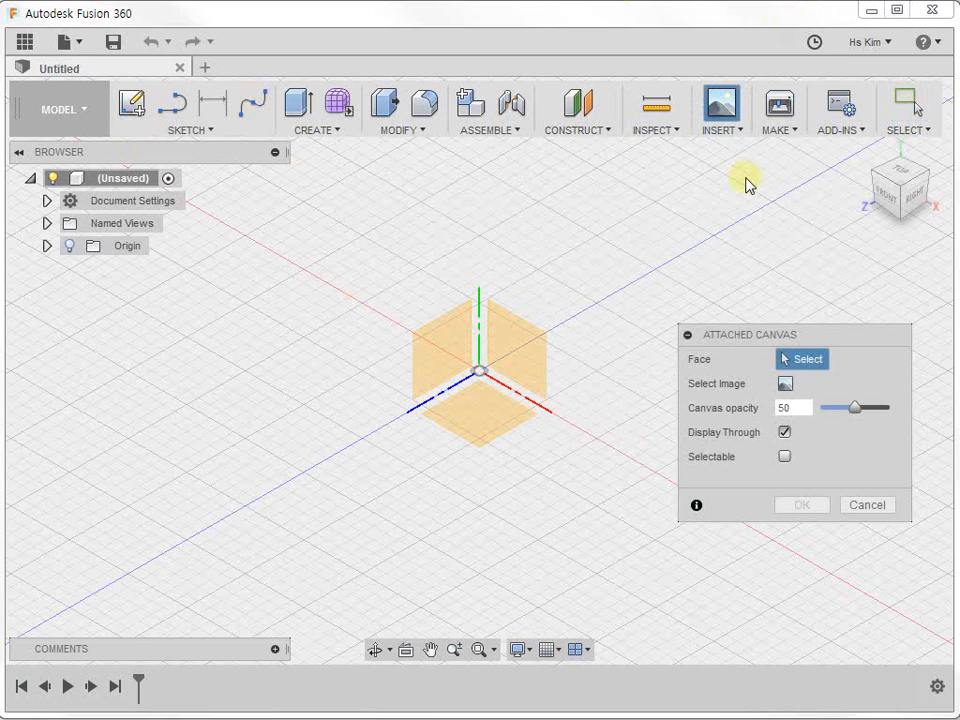
left_click(518, 352)
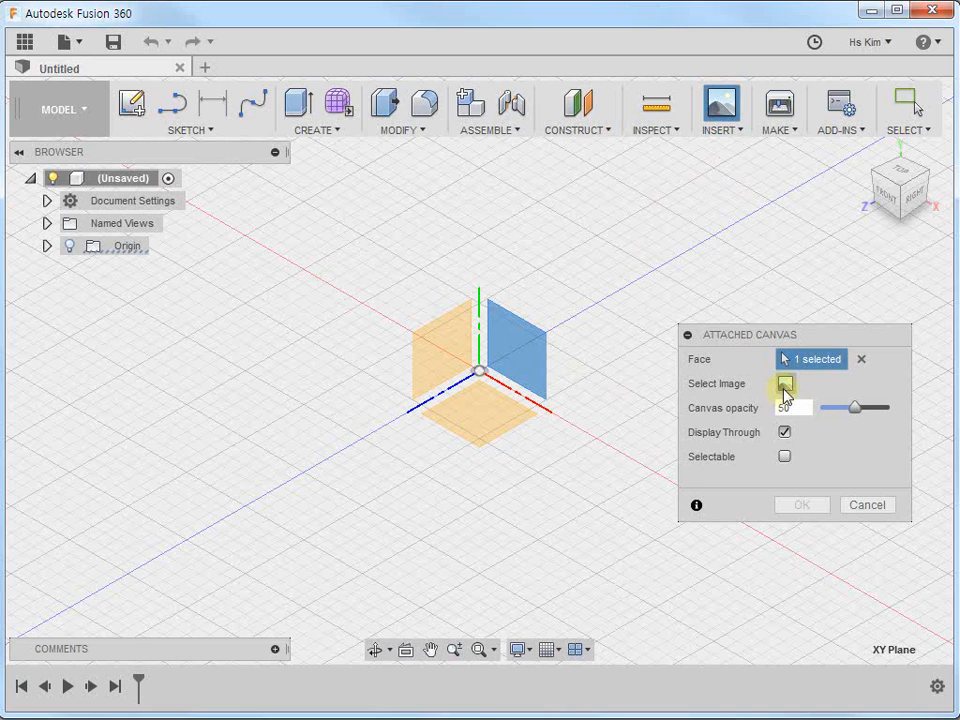
left_click(785, 386)
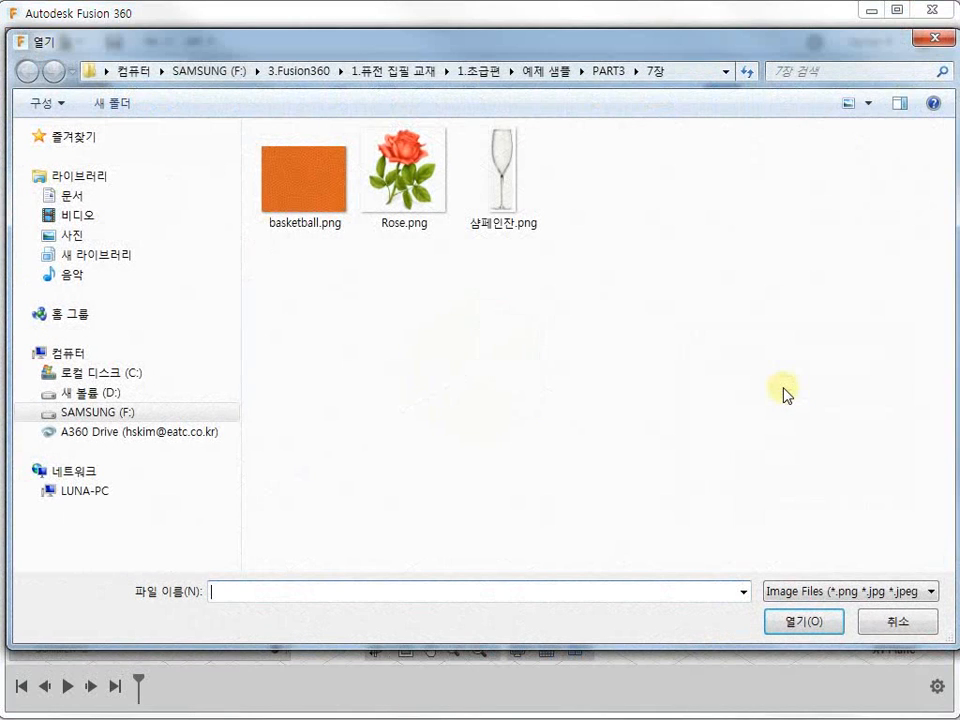
left_click(501, 173)
left_click(808, 621)
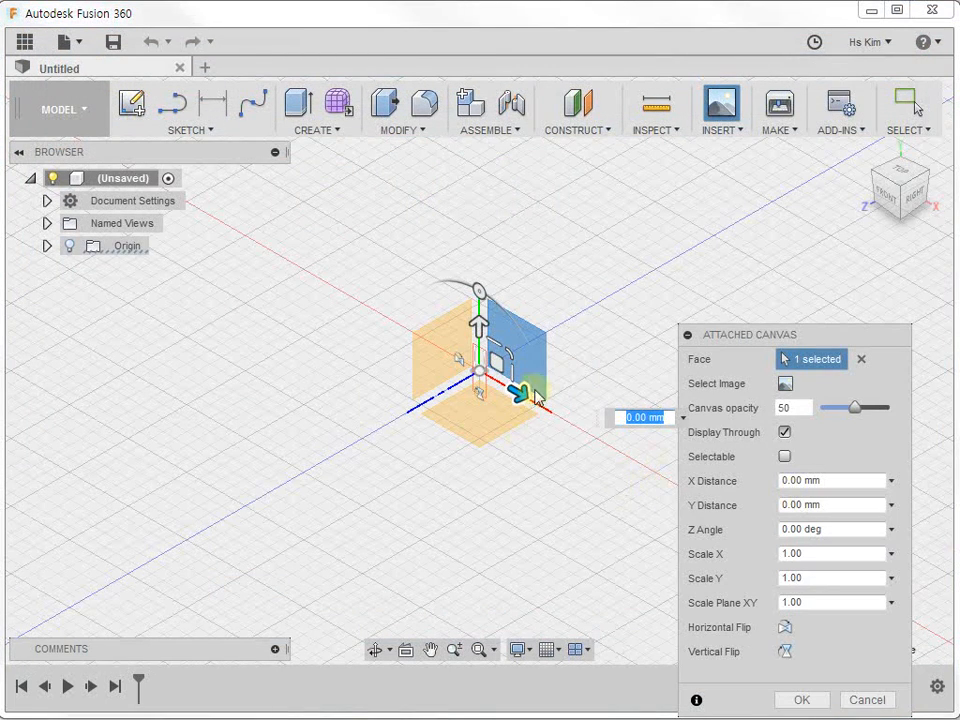
Enlarge the champagne glass canvas by setting Scale Plane XY to 5, and accept its placement.
left_click_drag(508, 349, 725, 563)
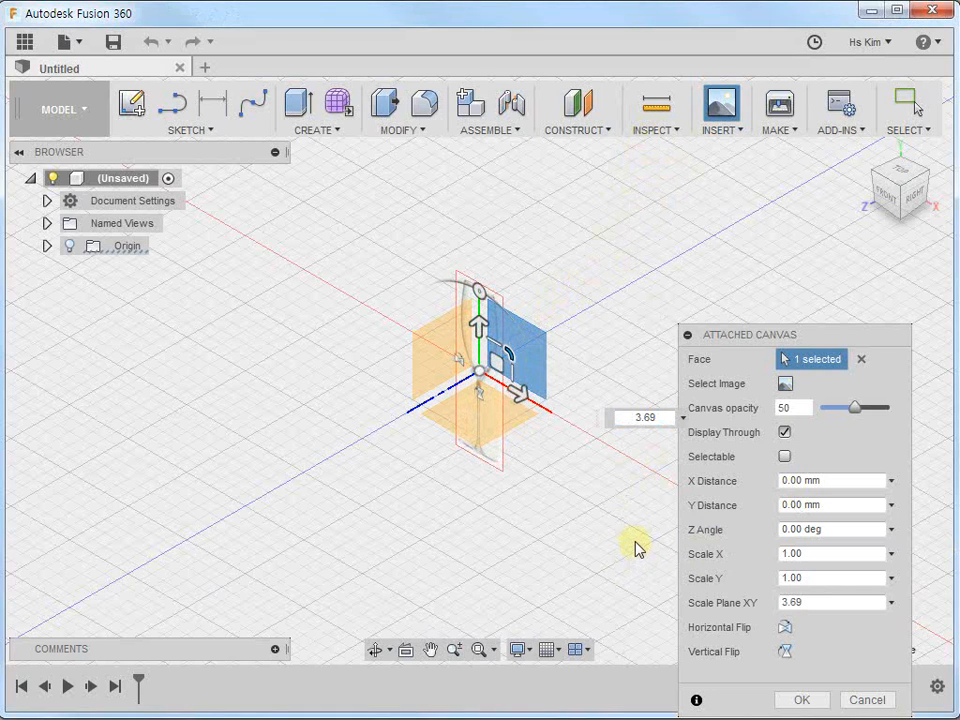
left_click_drag(761, 334, 706, 239)
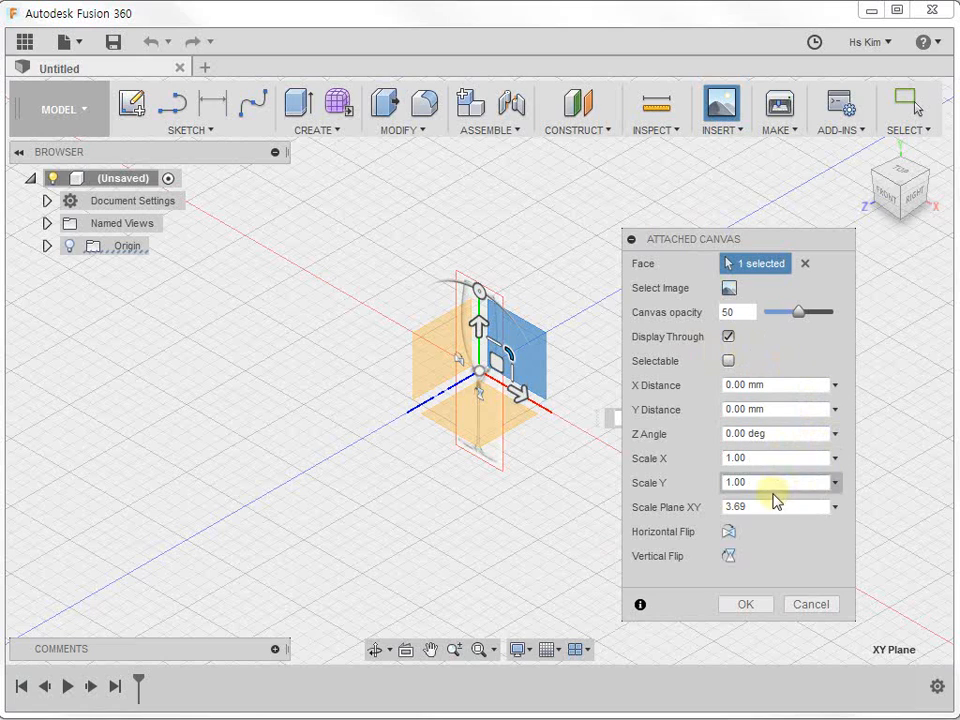
left_click_drag(775, 507, 640, 503)
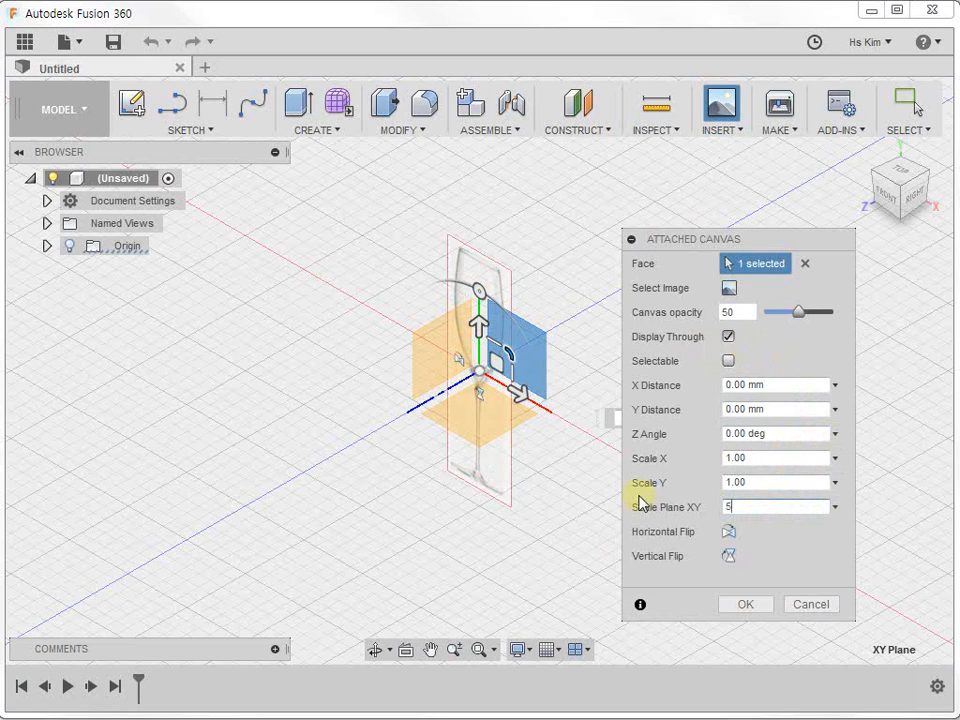
left_click(748, 606)
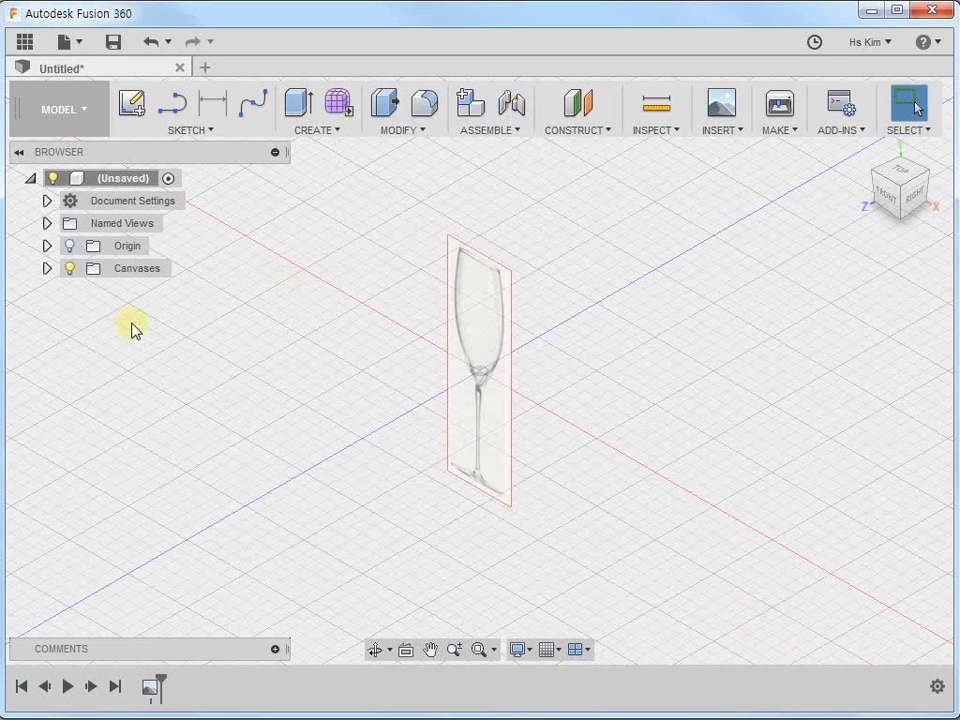
Calibrate the canvas in the front view, setting the distance from the glass's base to its rim to 150 mm.
left_click(46, 269)
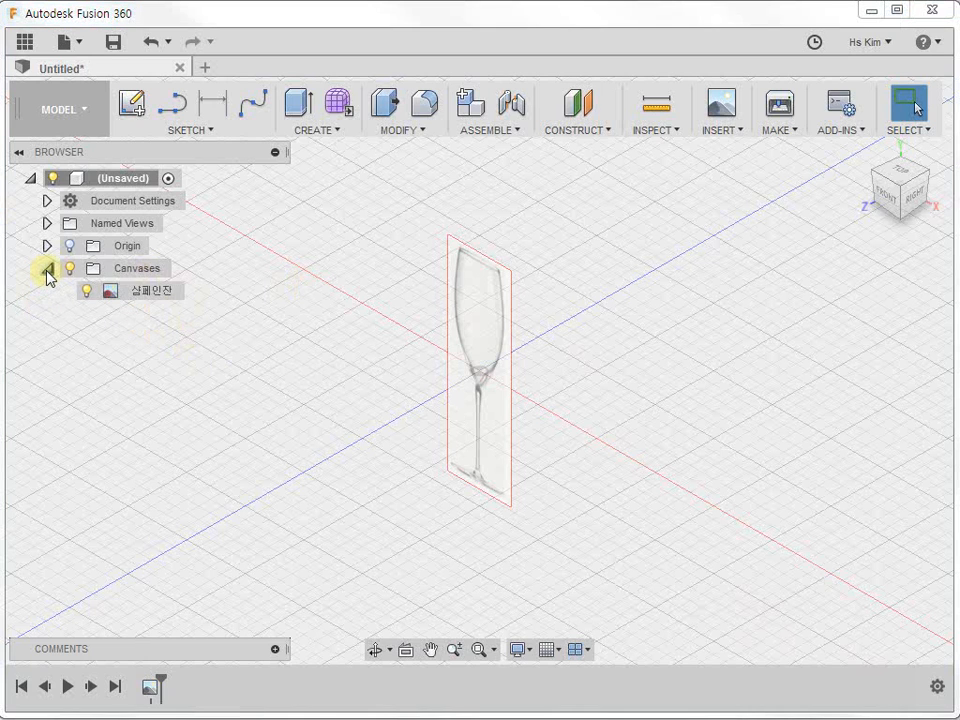
left_click(146, 300)
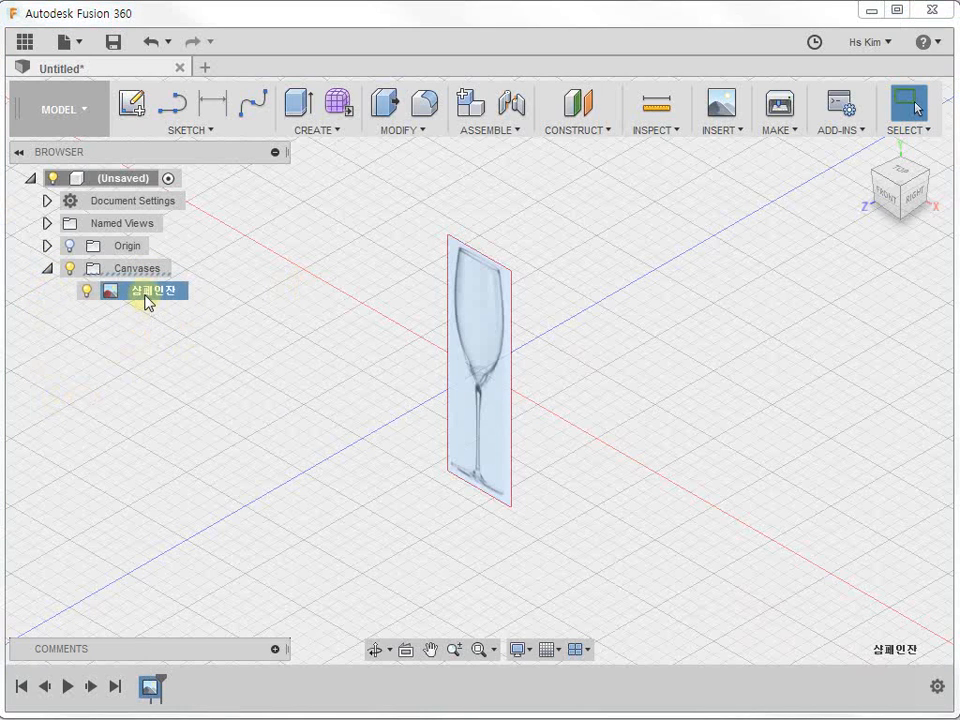
right_click(146, 300)
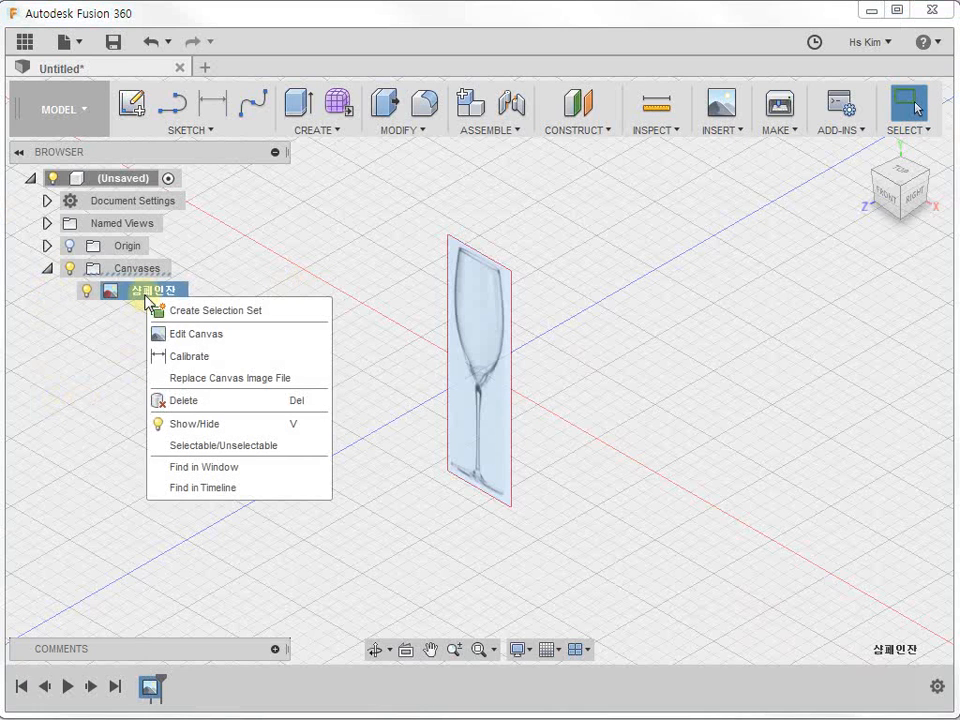
left_click(189, 356)
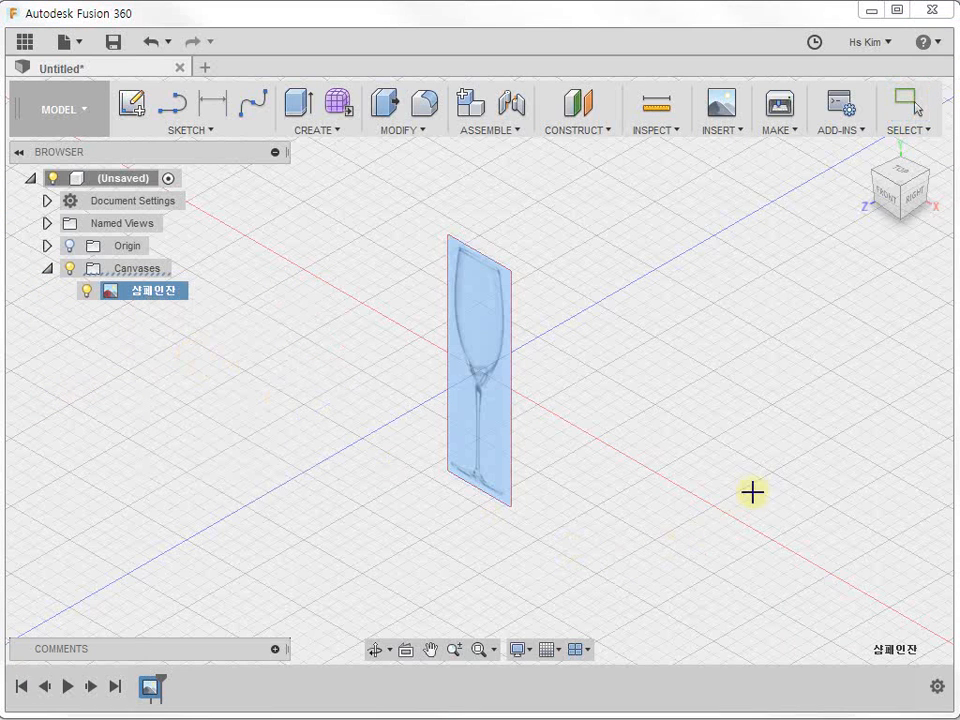
left_click(890, 198)
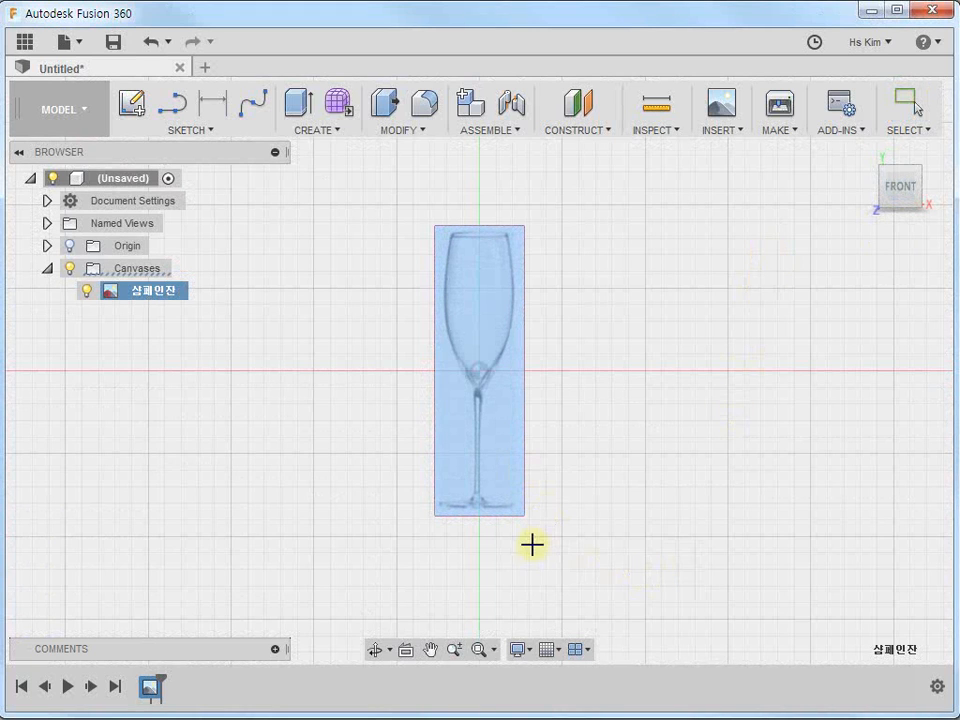
left_click(479, 506)
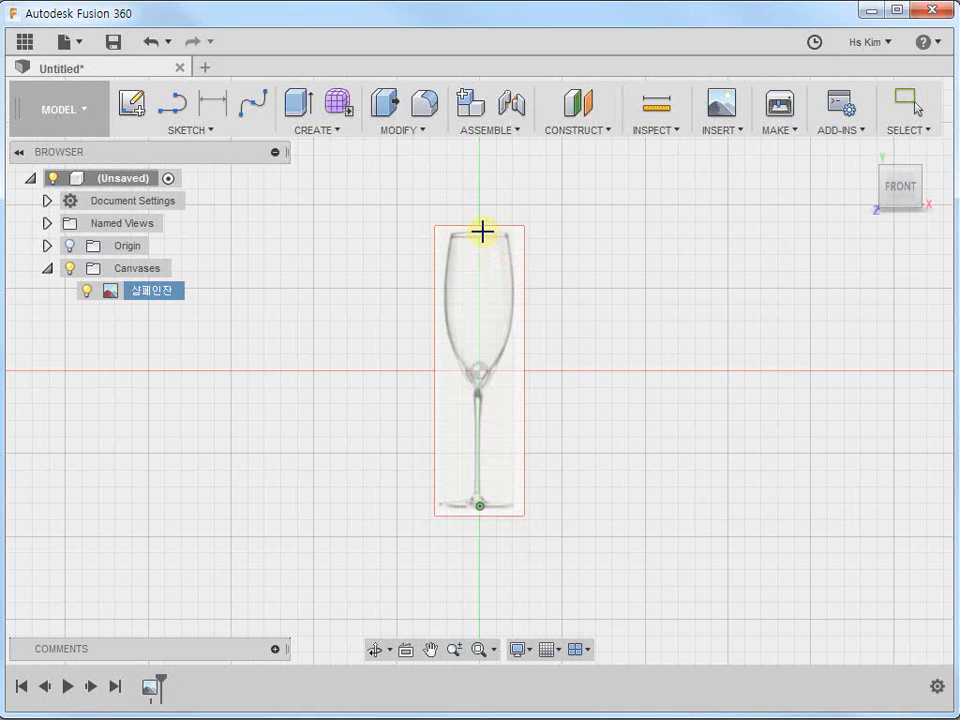
left_click(480, 231)
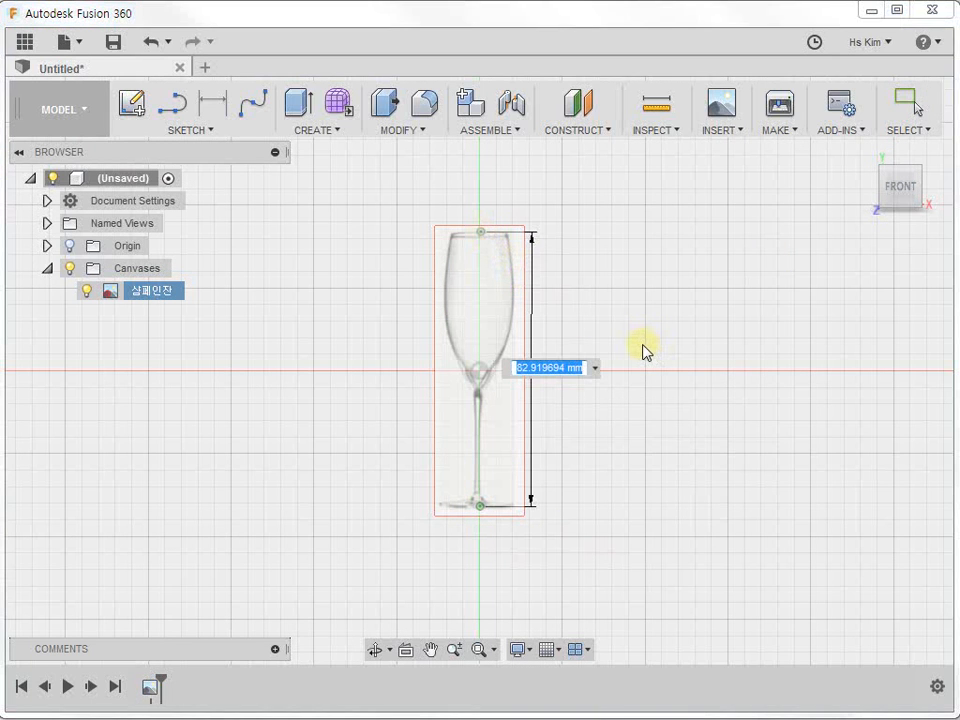
type("15")
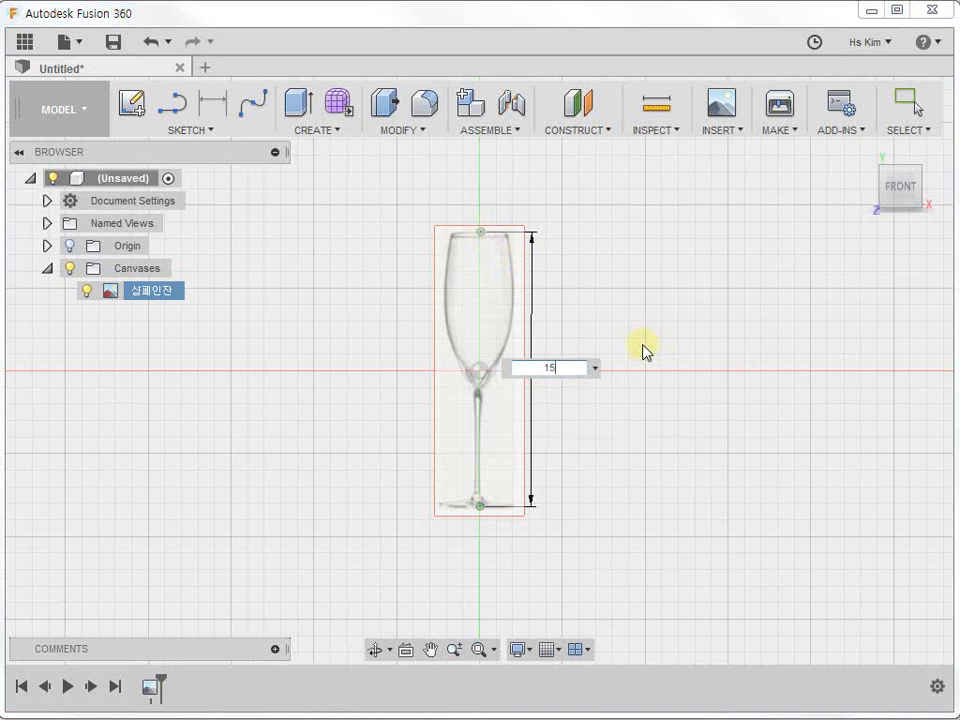
type("0")
key("Return")
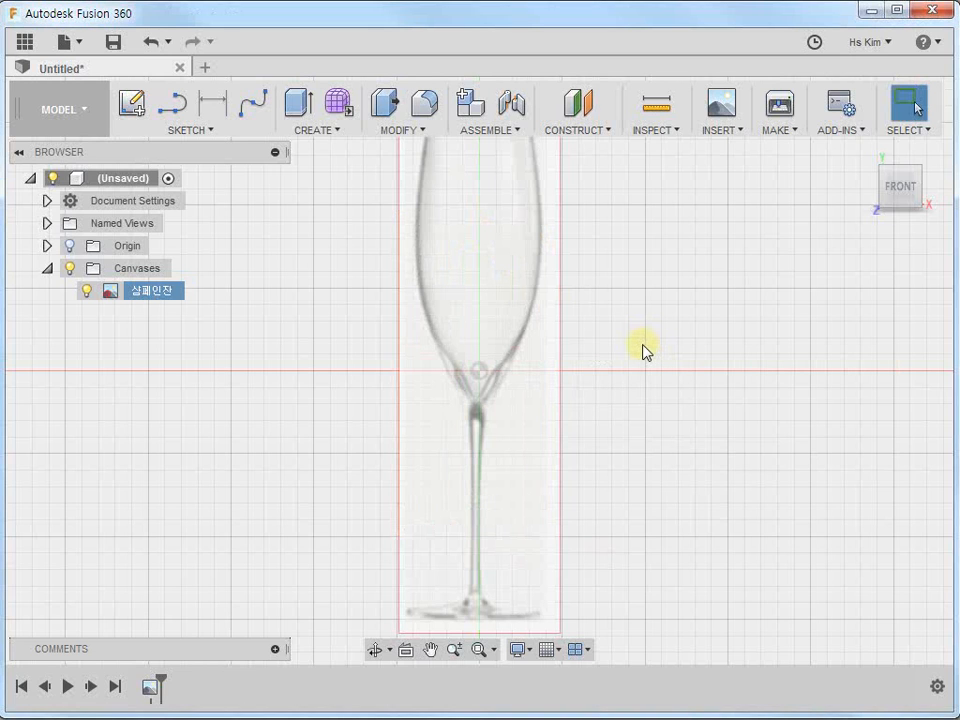
Edit the canvas feature, moving the image about 1.37 mm in X and 75.21 mm in Y so the glass's base centre sits on the origin.
scroll(600, 348, "down", 2)
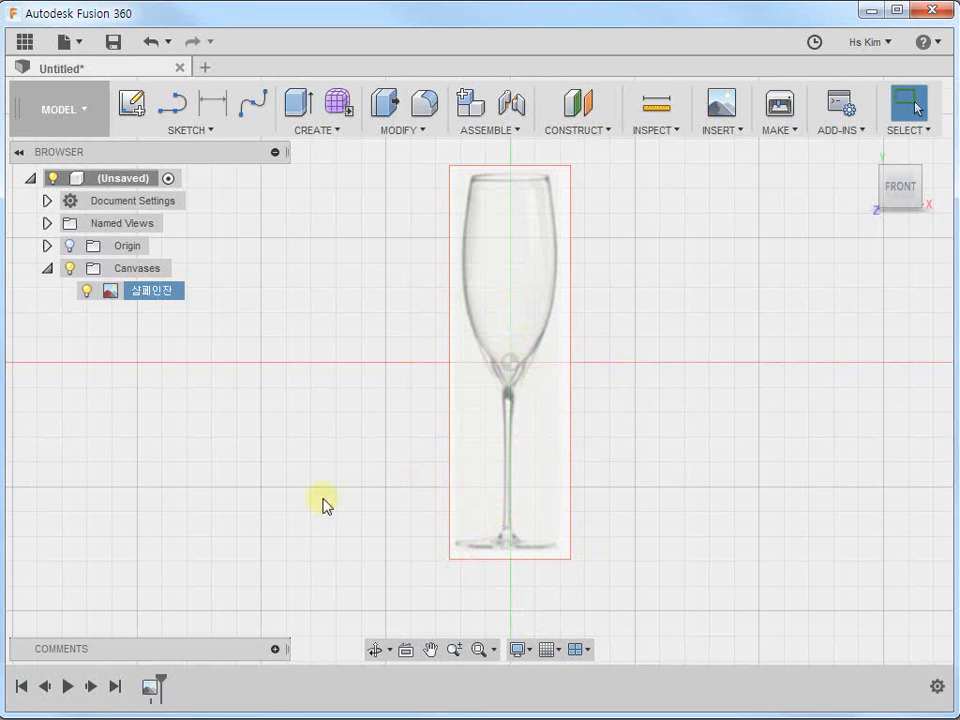
right_click(153, 695)
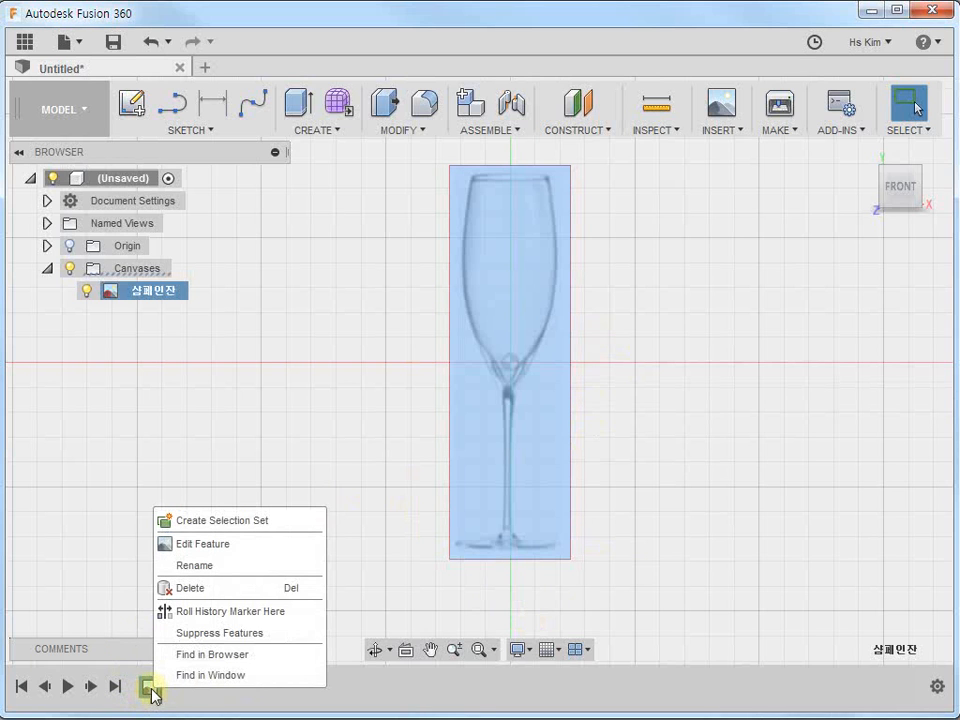
left_click(180, 546)
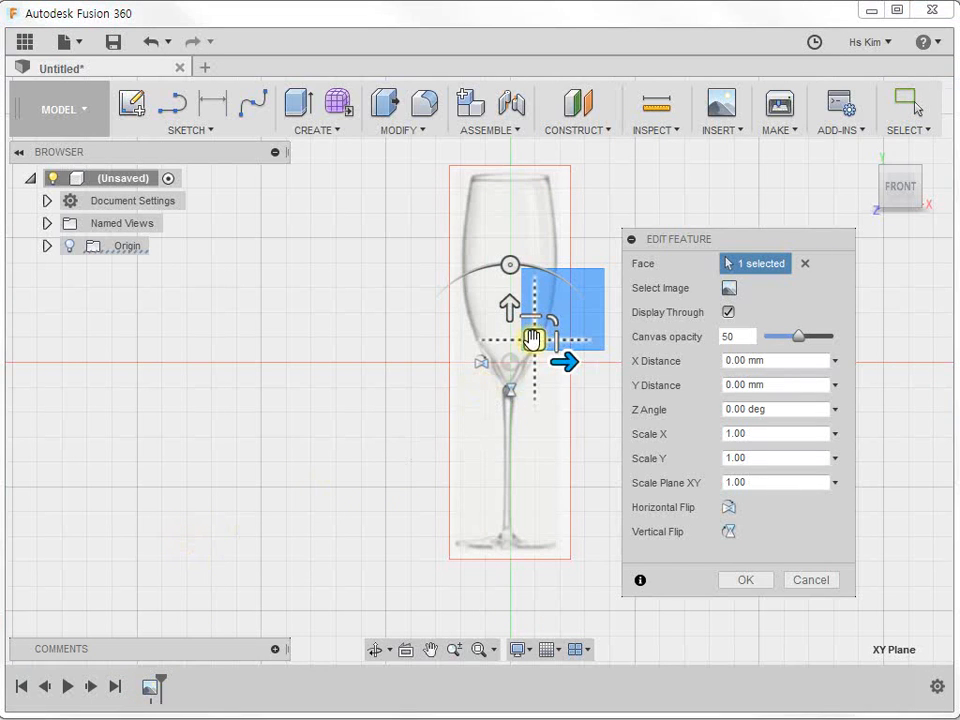
left_click_drag(531, 338, 538, 153)
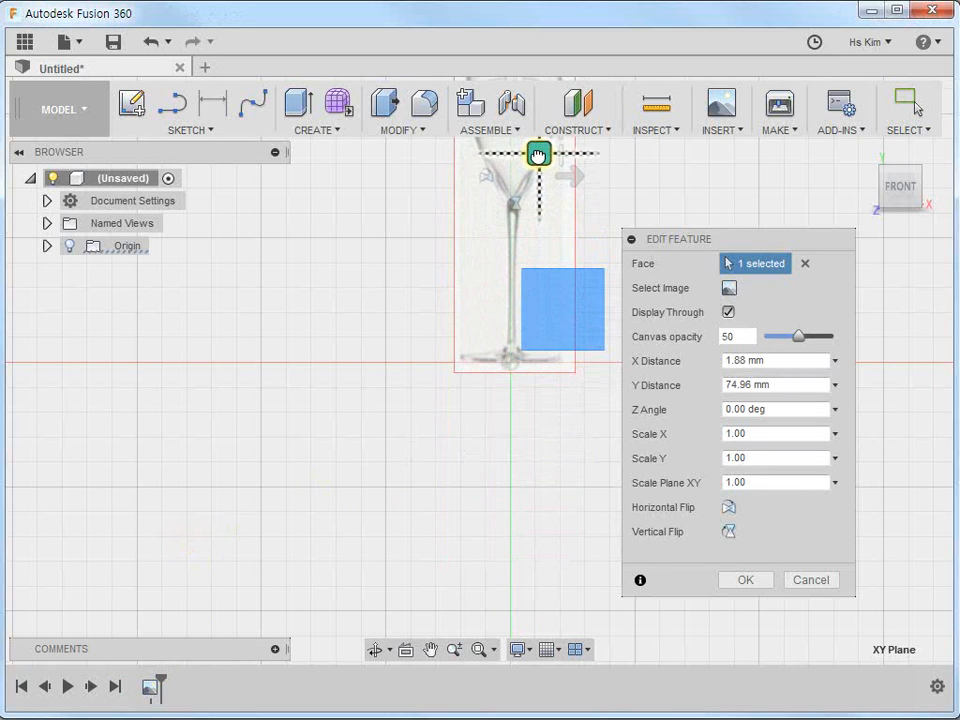
middle_click_drag(514, 414, 414, 571)
scroll(410, 548, "up", 5)
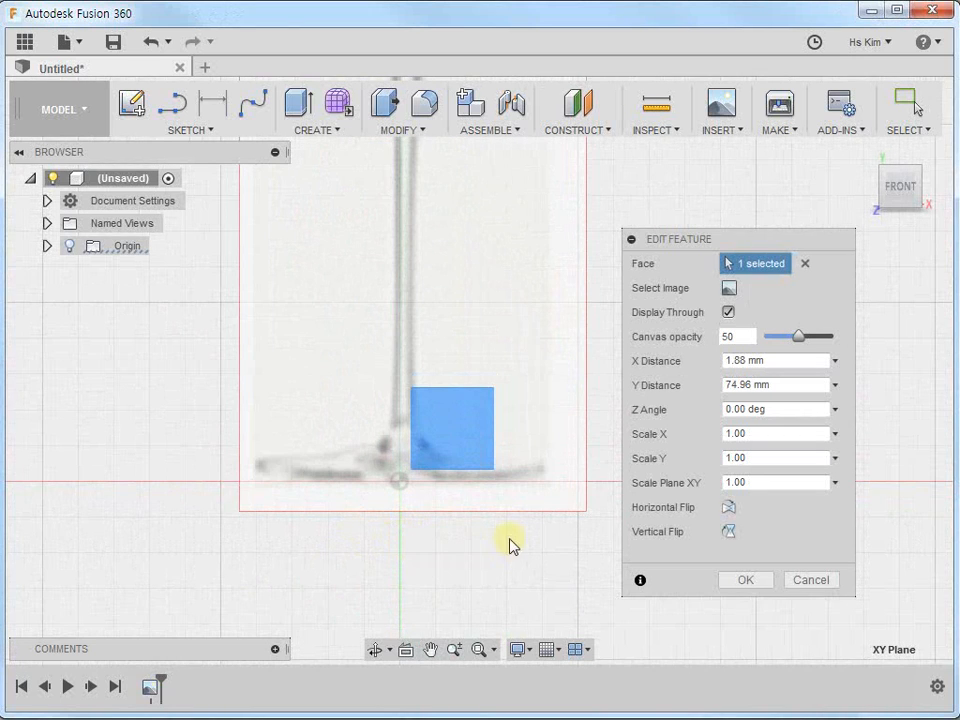
scroll(385, 515, "down", 4)
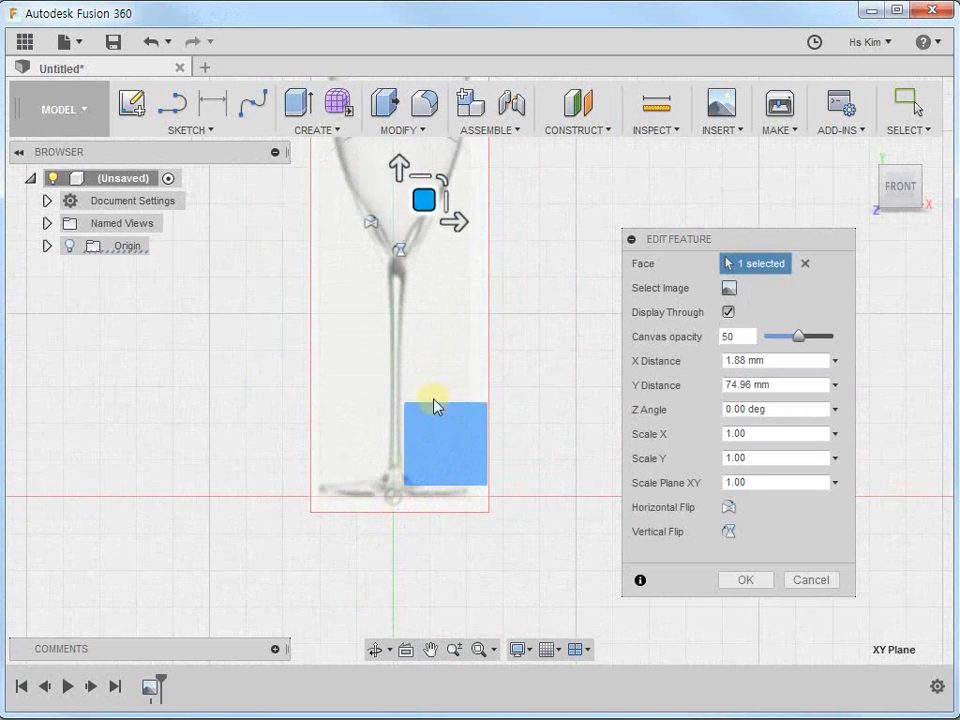
left_click_drag(424, 200, 422, 199)
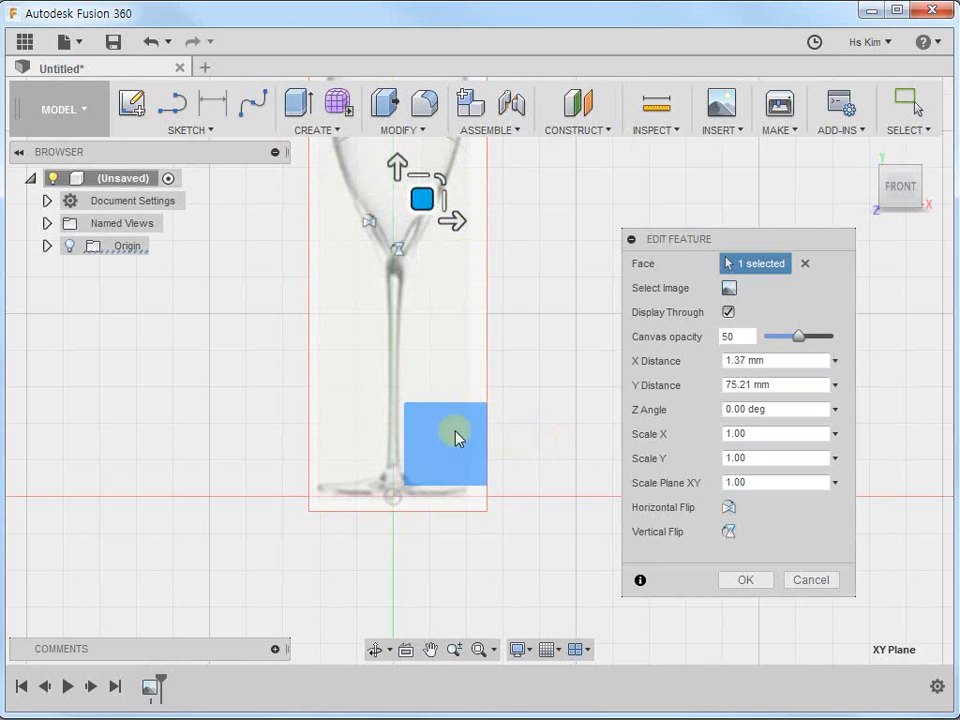
left_click(748, 580)
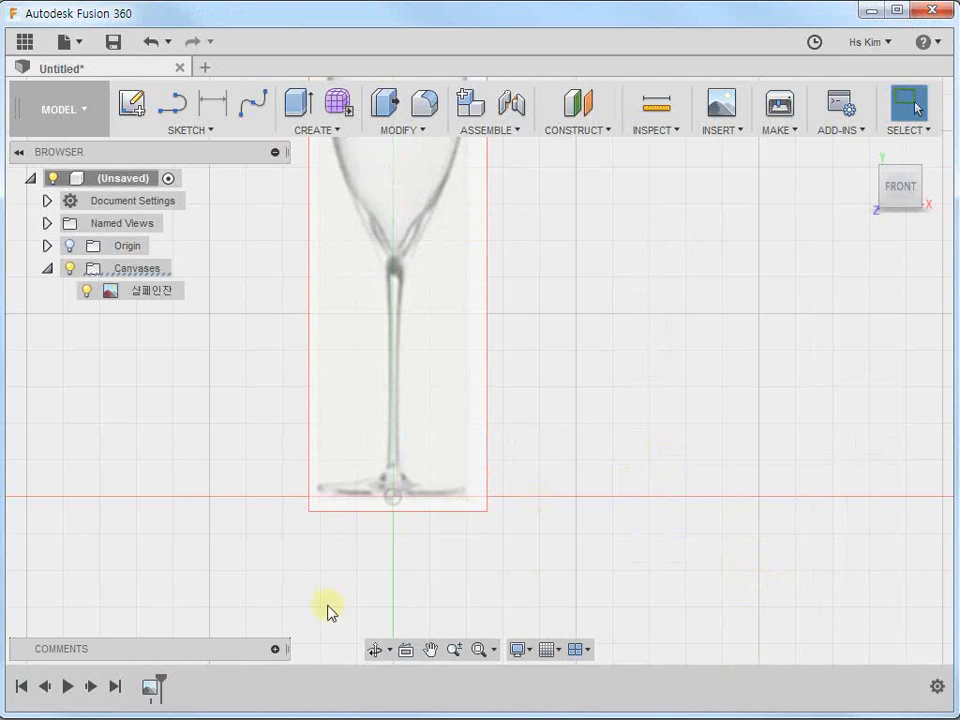
Start a sketch on the XY plane and draw a vertical line about 67 mm long from the origin up the stem to the bowl's bottom.
scroll(530, 467, "down", 1)
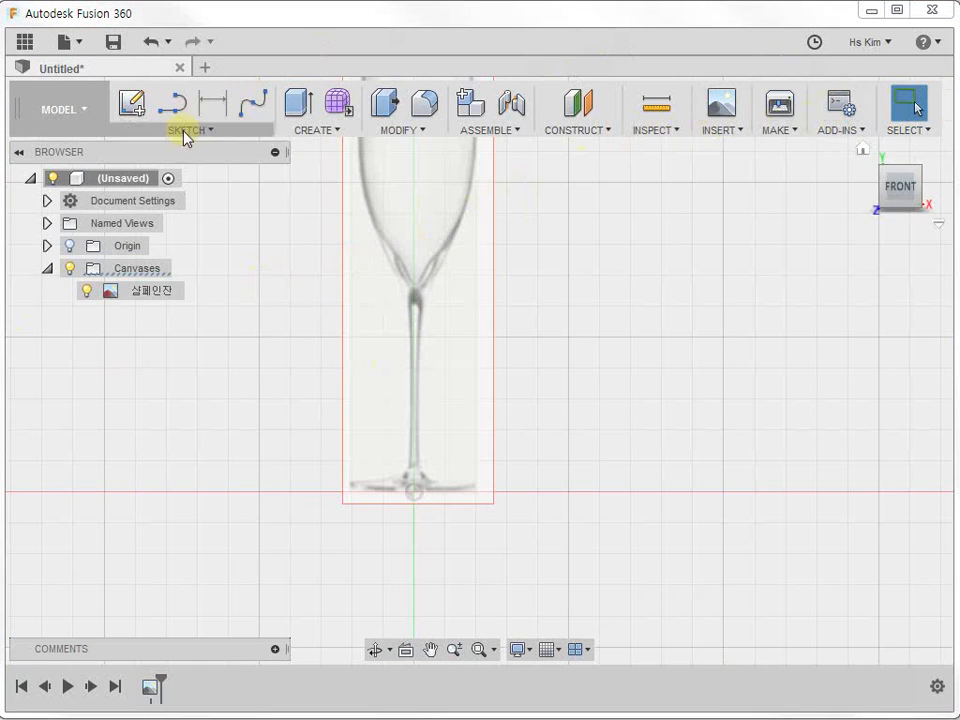
left_click(136, 108)
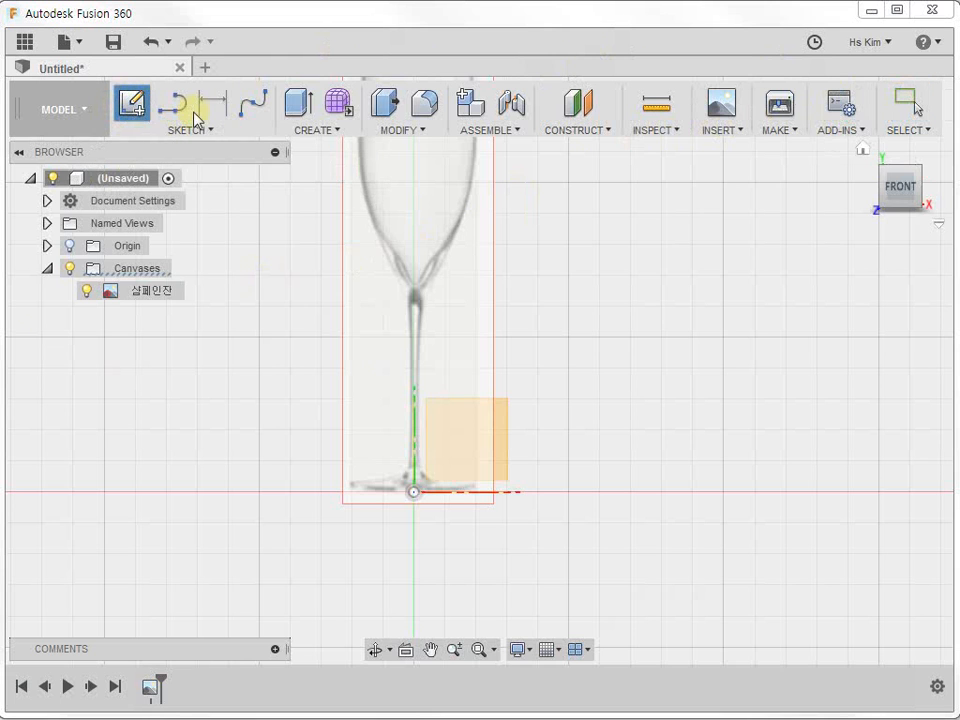
left_click(500, 425)
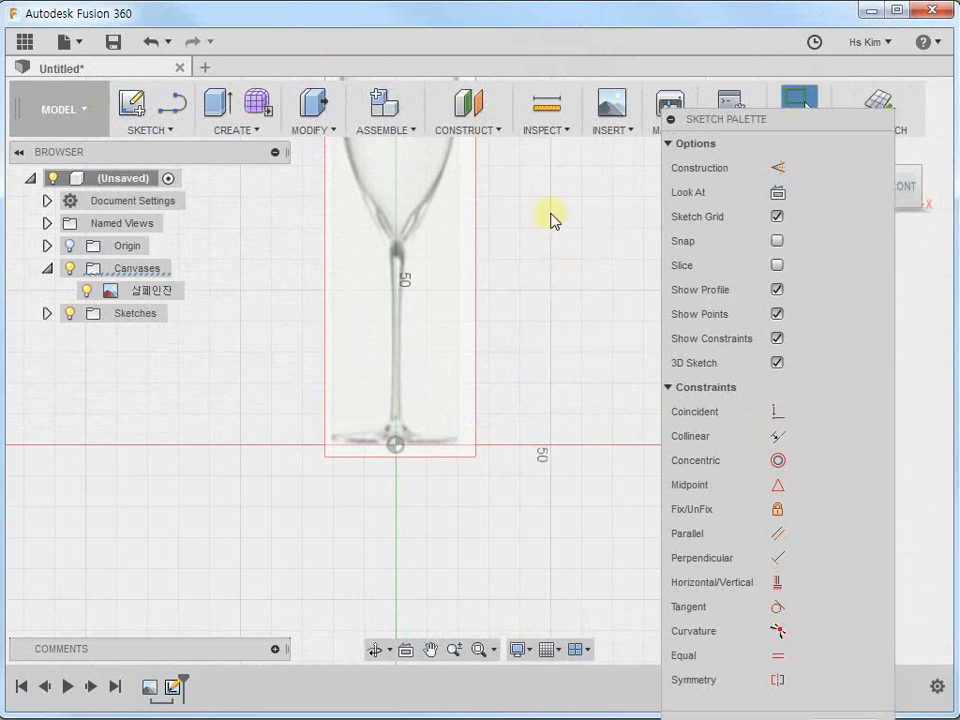
middle_click_drag(551, 220, 514, 482)
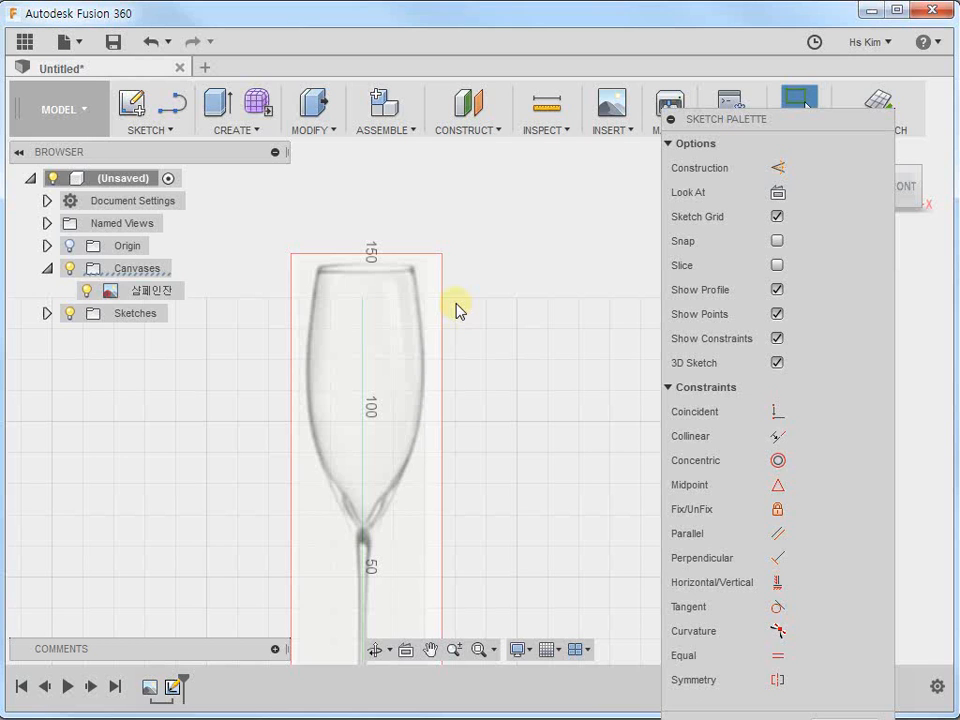
mouse_move(455, 435)
middle_mouse_down()
mouse_move(469, 319)
mouse_move(475, 327)
middle_mouse_up()
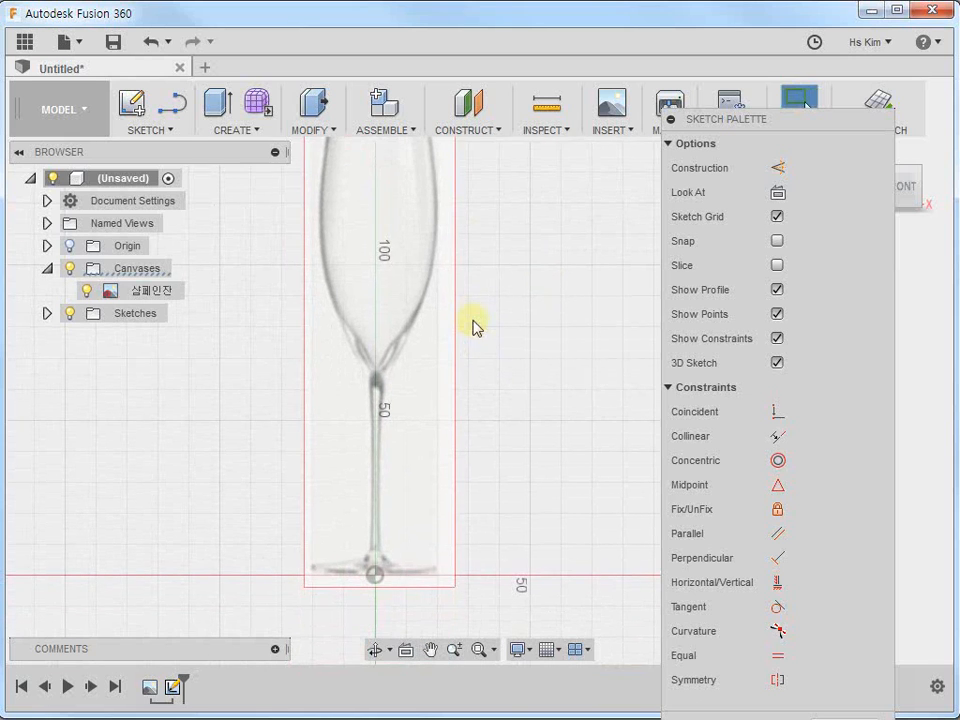
left_click(171, 102)
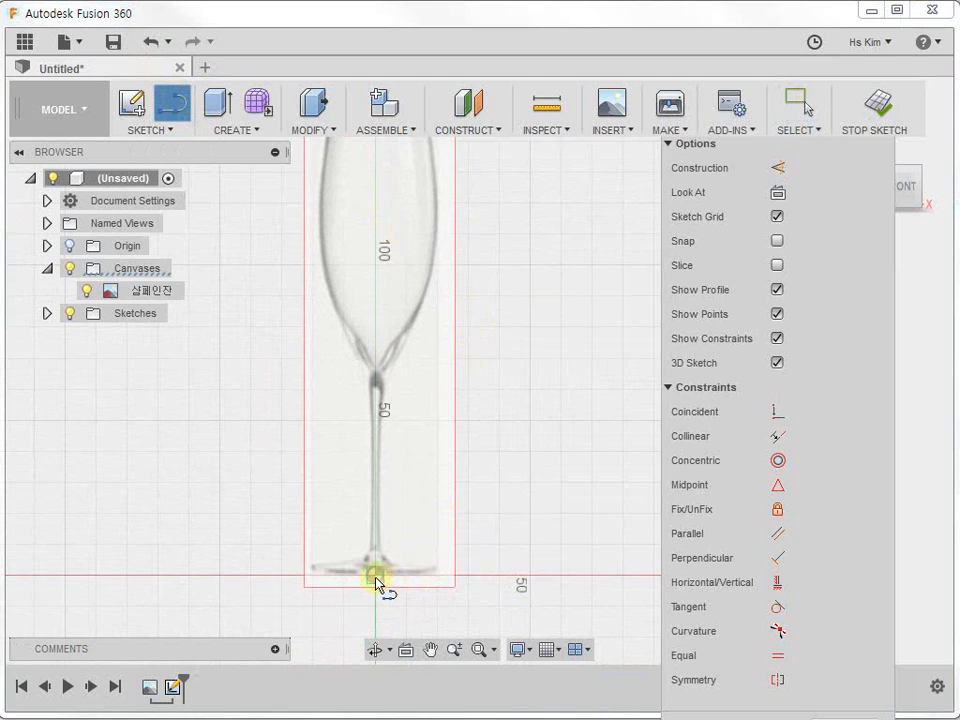
left_click(376, 576)
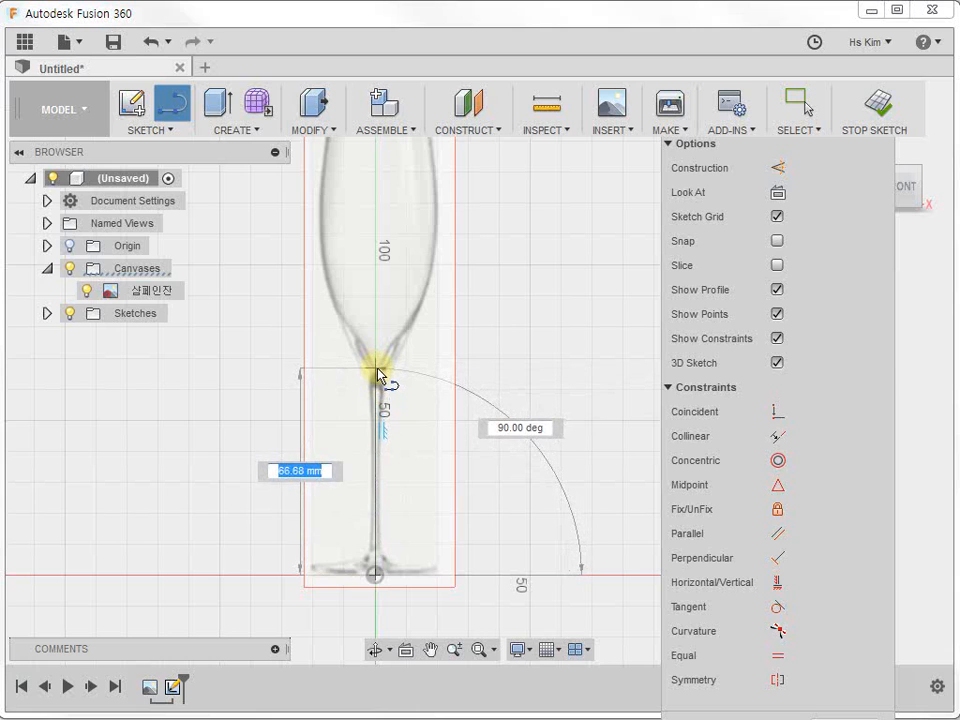
left_click(378, 372)
key("Escape")
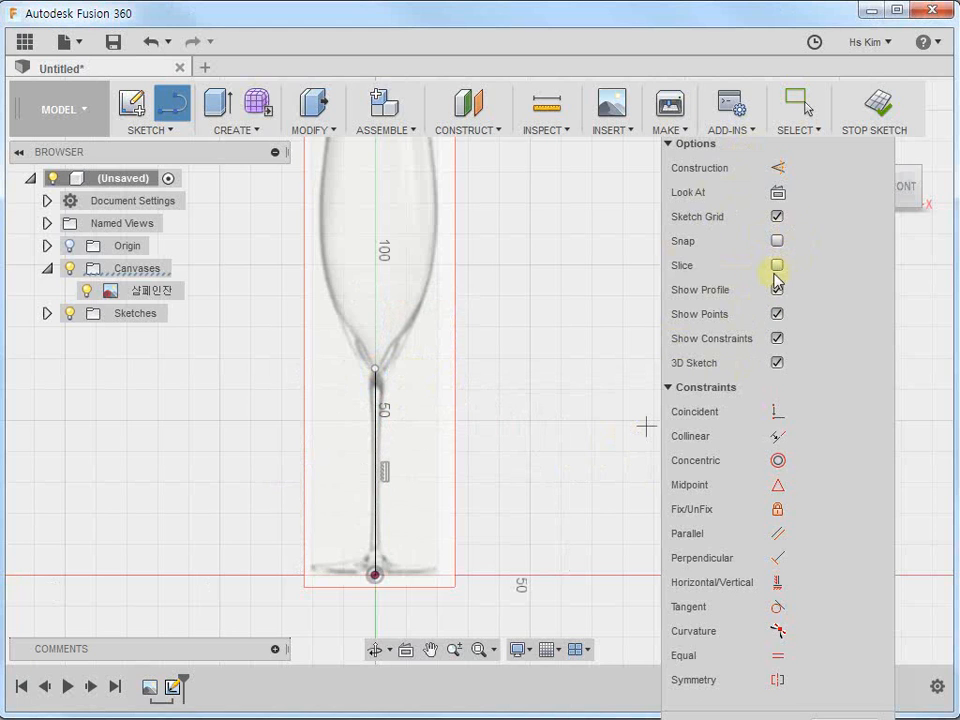
scroll(401, 619, "up", 5)
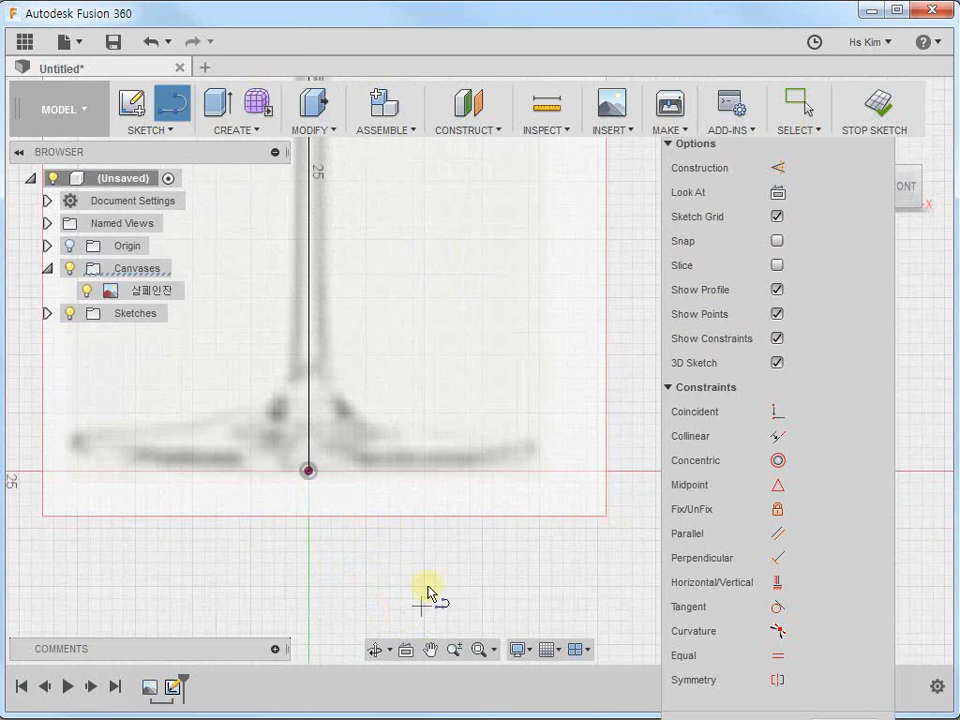
Outline the foot with a horizontal line about 20 mm long from the origin, a short vertical edge, and a horizontal line back toward the stem.
left_click(309, 471)
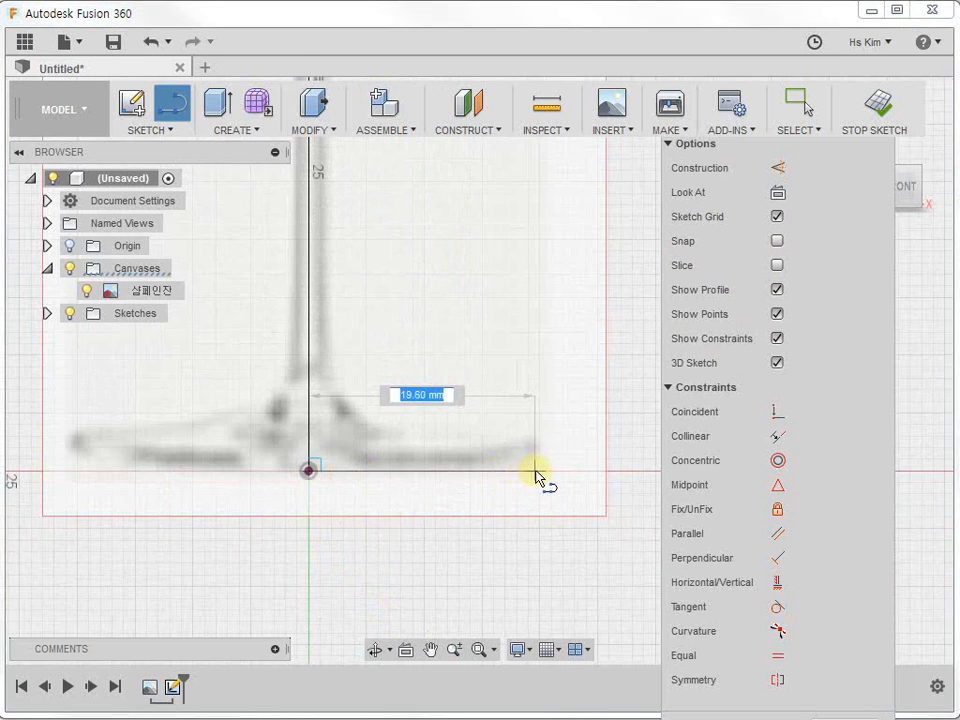
left_click(535, 471)
left_click(536, 449)
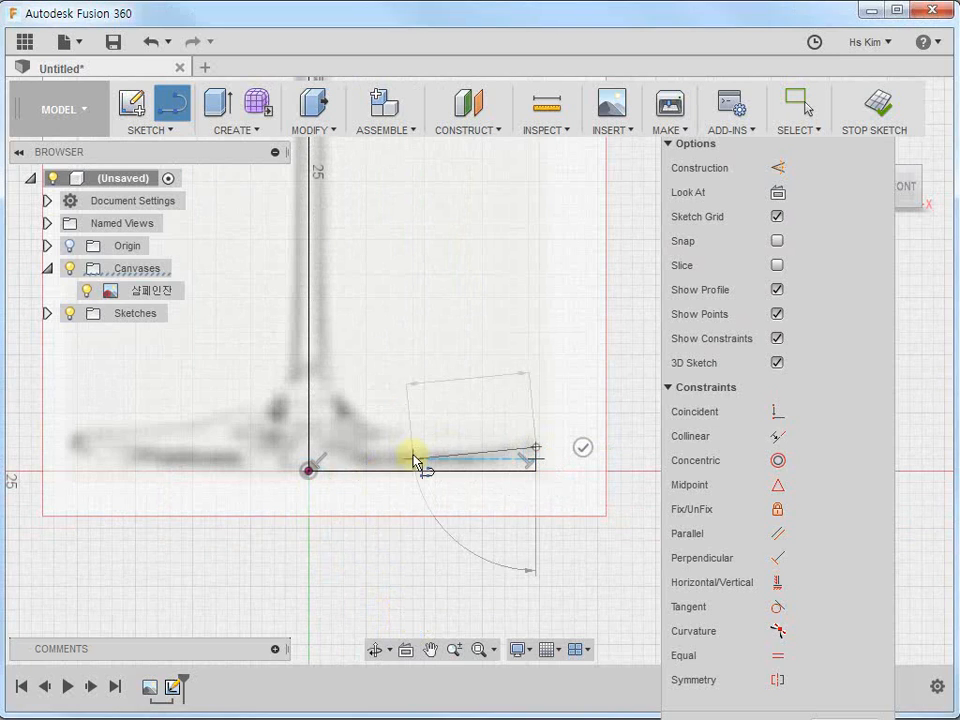
left_click(385, 447)
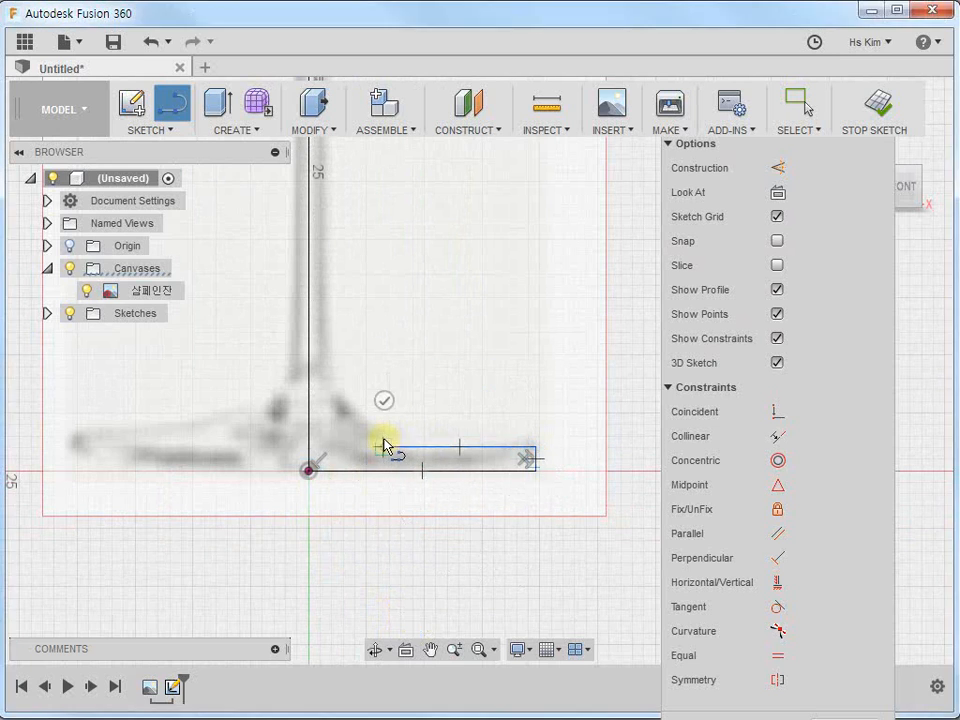
key("Escape")
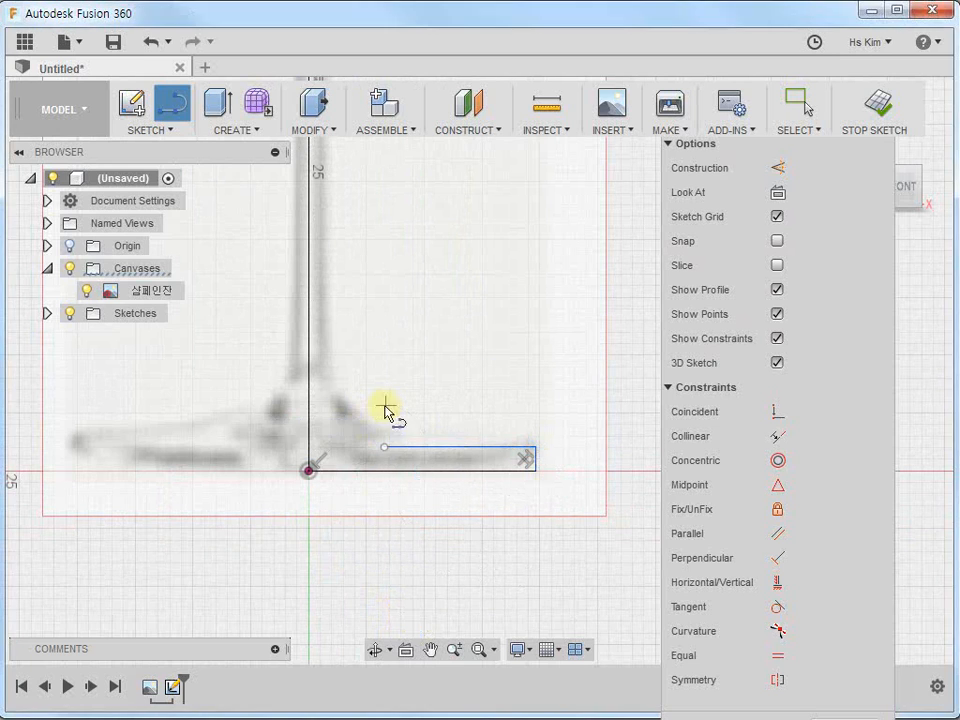
Draw a three-point arc from the stem's outer edge down to the open end of the foot's upper line, bulging toward the stem.
left_click(150, 130)
mouse_move(233, 237)
left_click(300, 263)
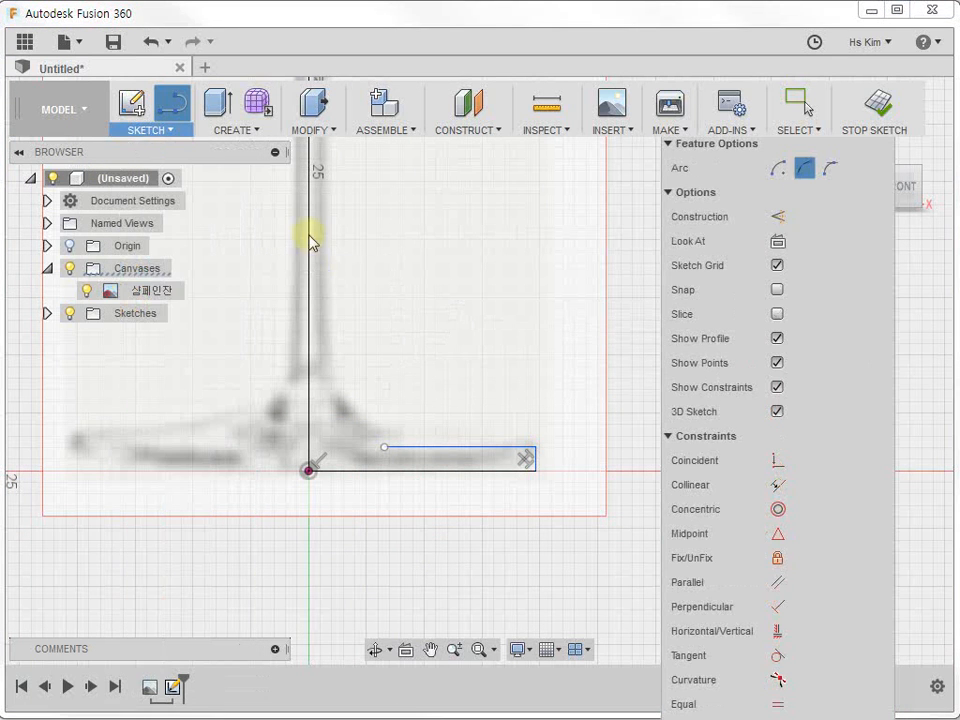
left_click(328, 334)
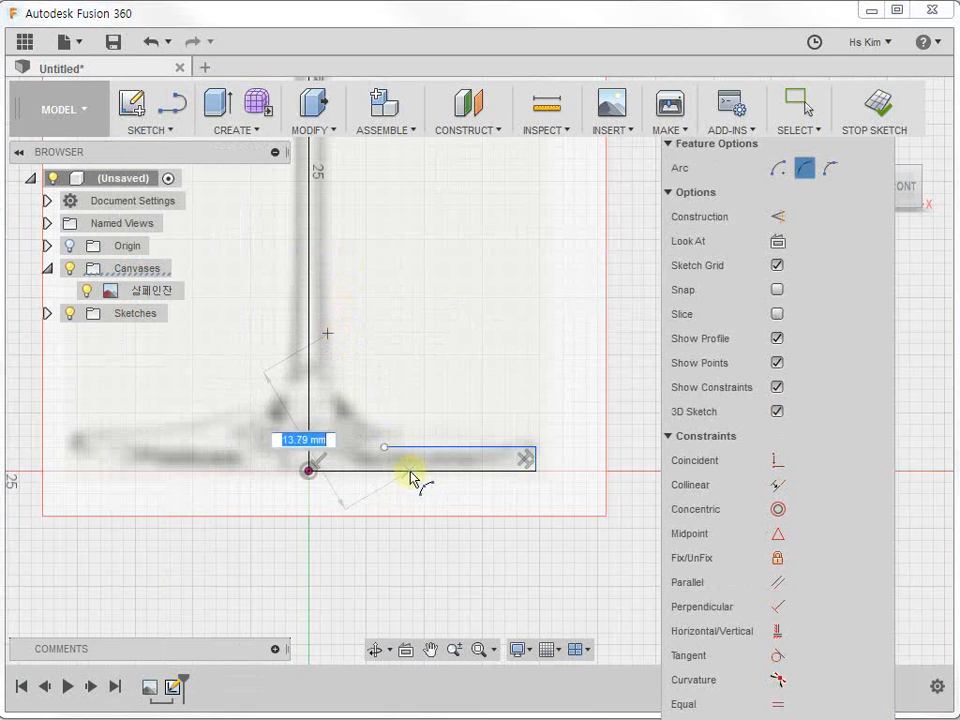
left_click(385, 448)
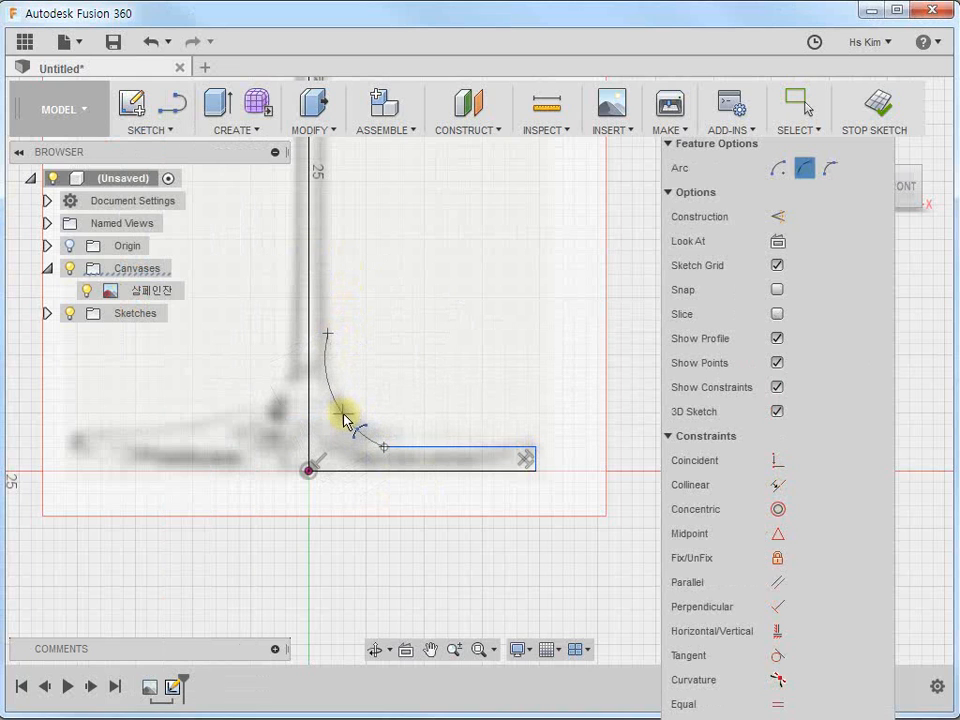
left_click(348, 418)
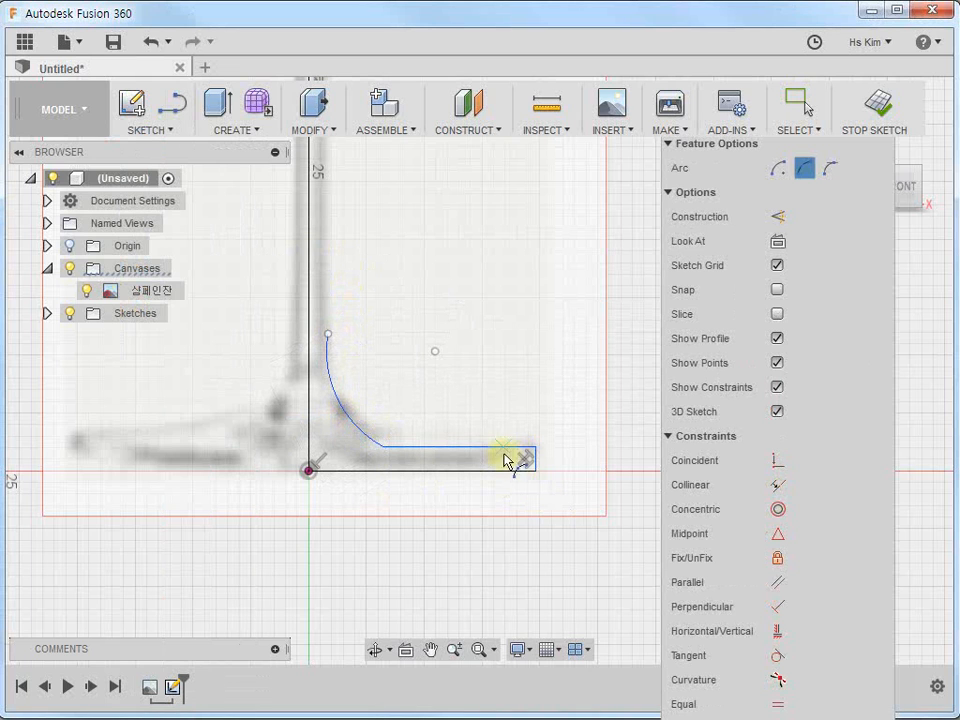
key("Escape")
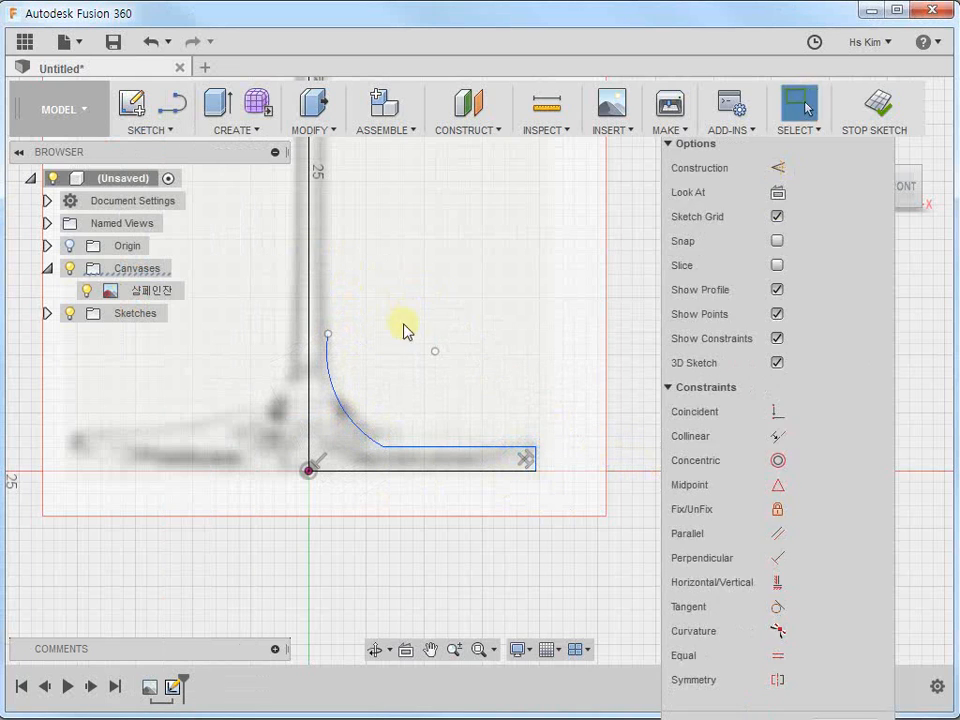
Draw a line from the arc's upper end up along the stem's outer edge to just below the bowl.
left_click(172, 103)
left_click(330, 336)
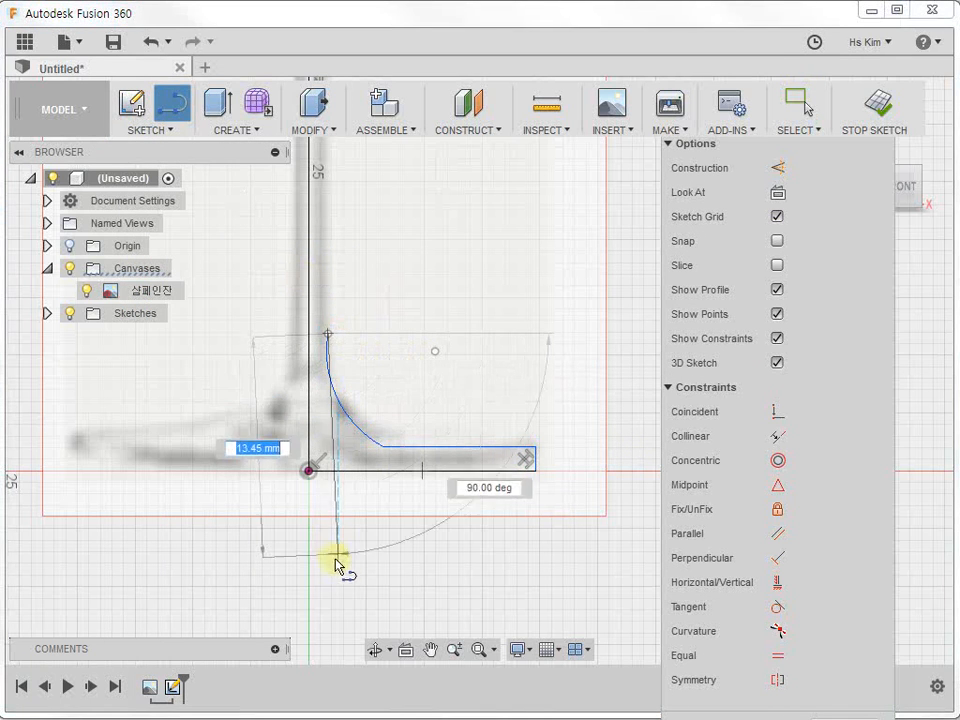
middle_click_drag(368, 246, 377, 627)
middle_click_drag(357, 217, 339, 446)
left_click(340, 396)
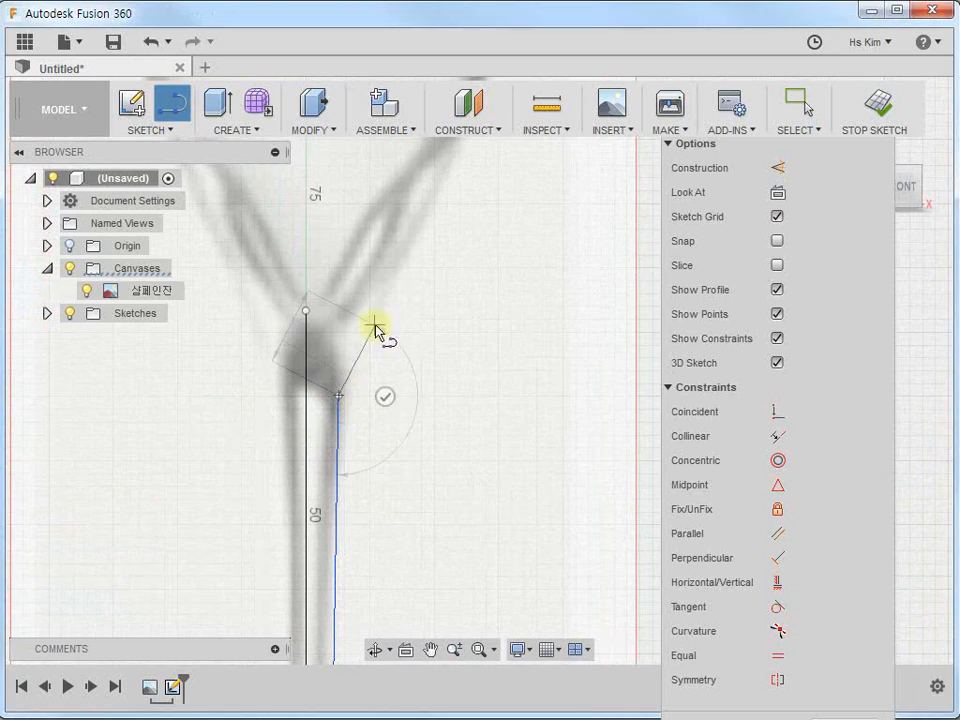
Draw a three-point arc for the outer wall of the lower bowl, starting at the upper end of the stem's edge line.
left_click(152, 136)
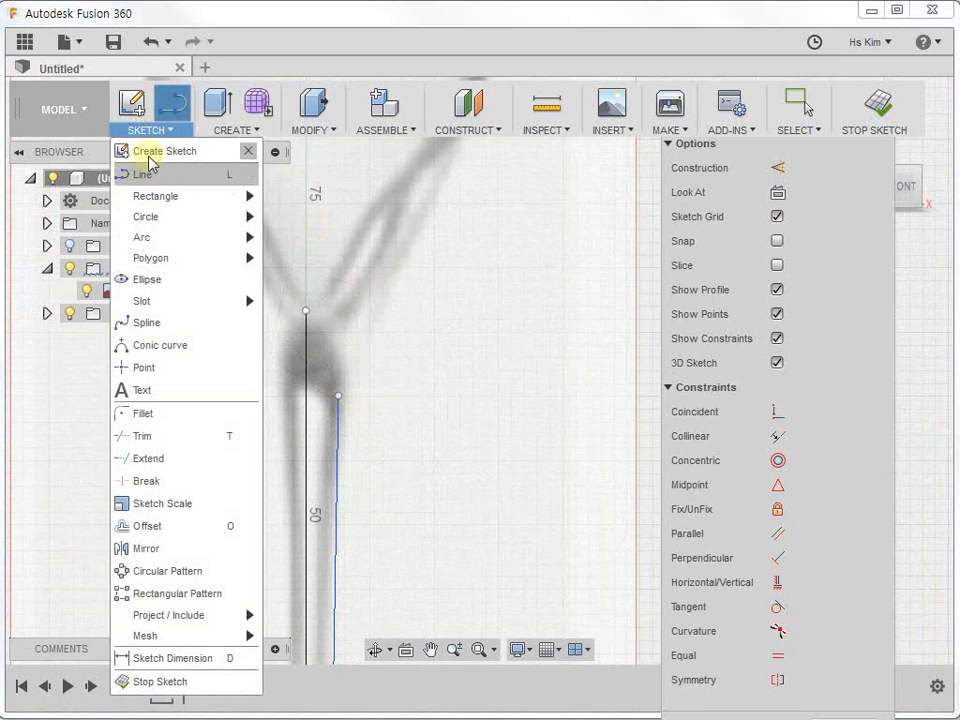
left_click(314, 261)
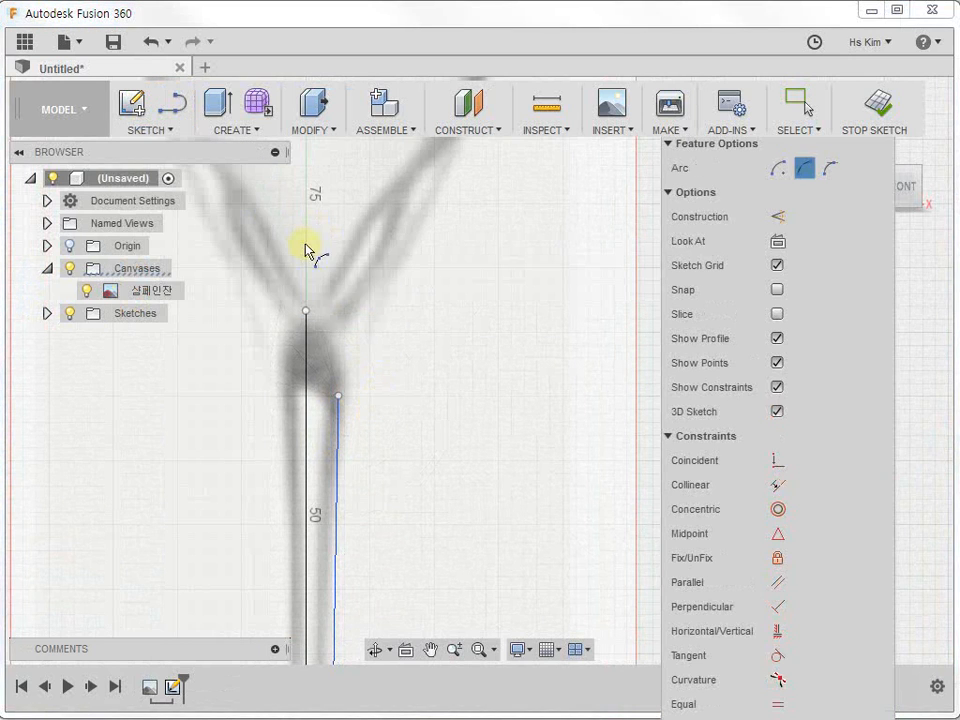
left_click(338, 396)
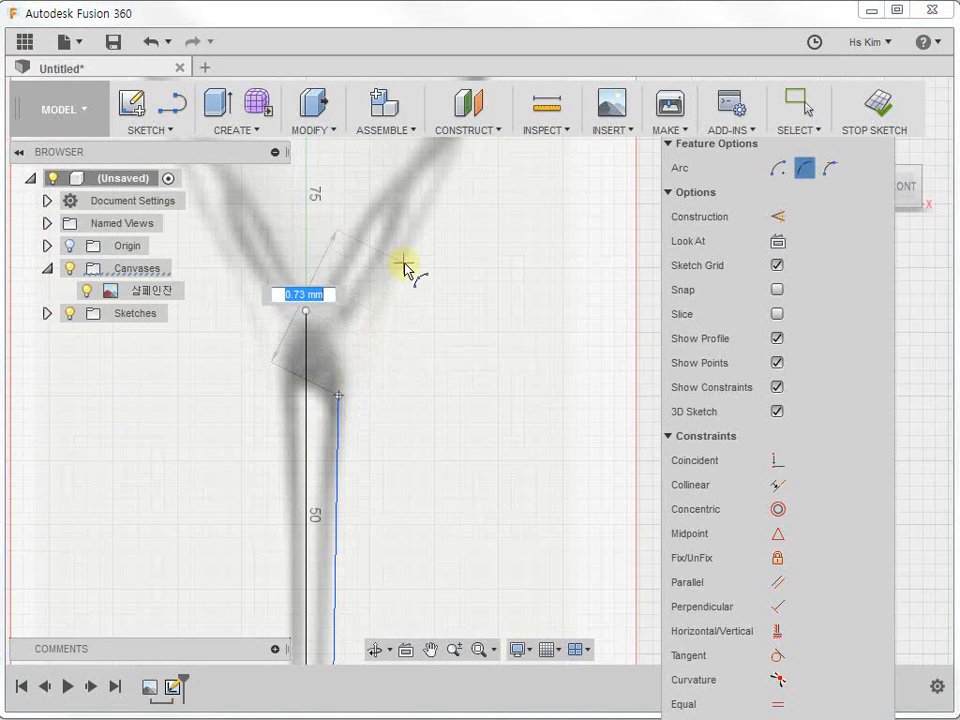
middle_click_drag(407, 268, 343, 445)
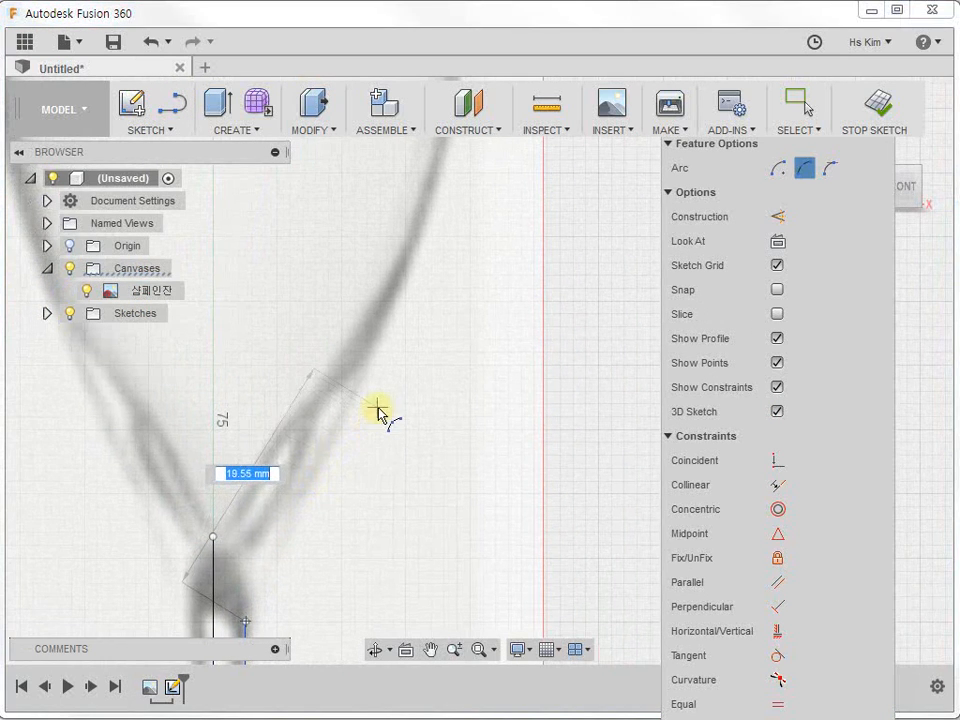
left_click(423, 230)
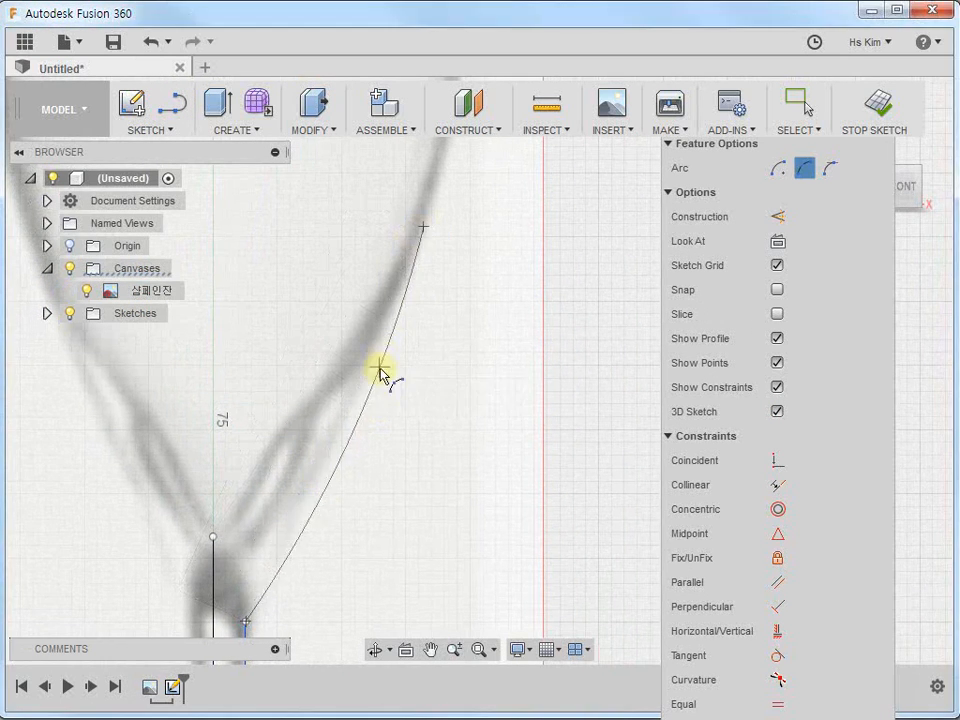
left_click(354, 401)
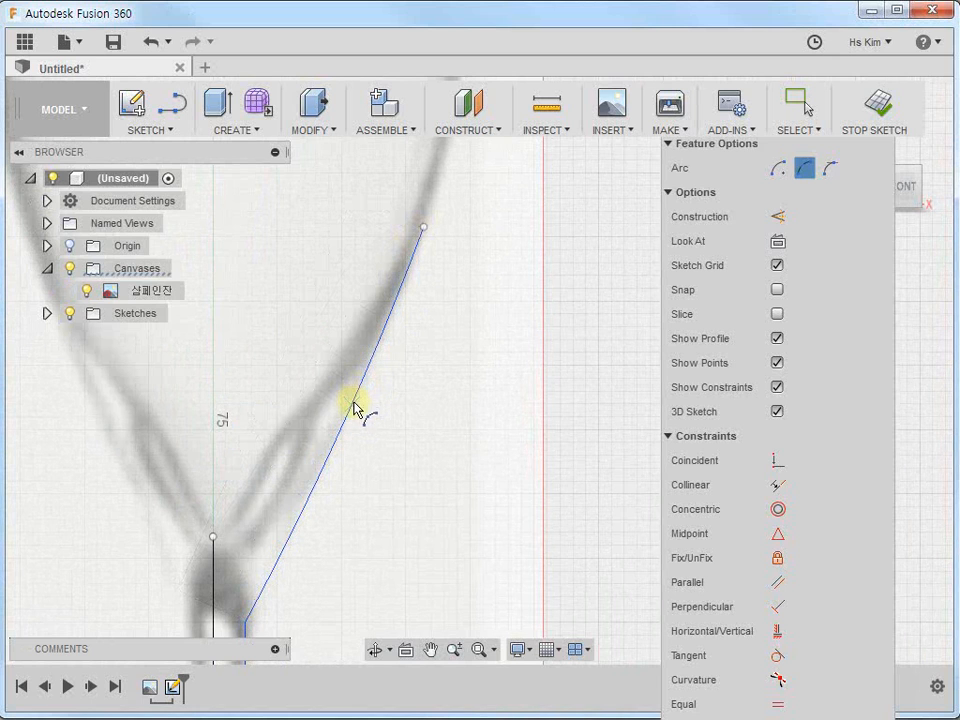
Draw a three-point arc for the lower bowl's inner wall, from the centre line's upper end to just inside the outer arc's end.
left_click(213, 538)
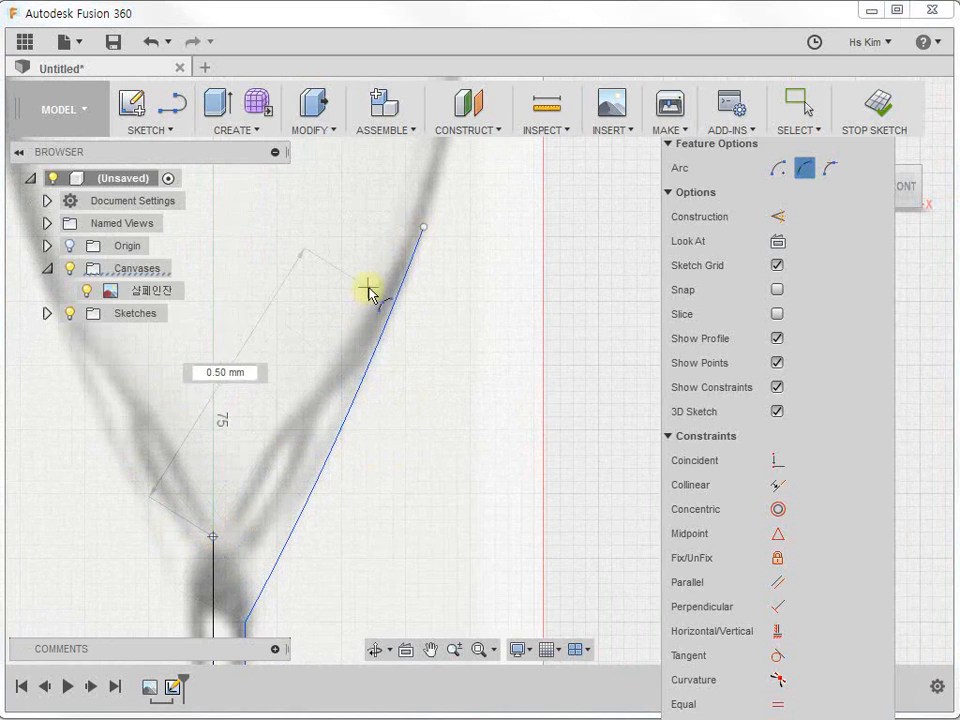
left_click(415, 228)
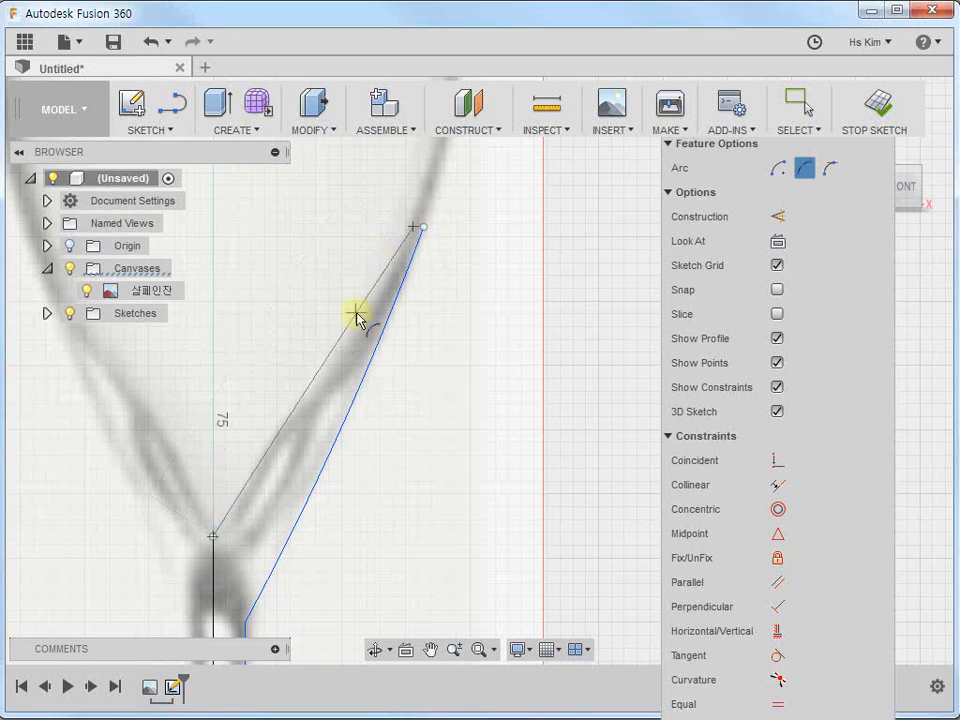
left_click(283, 470)
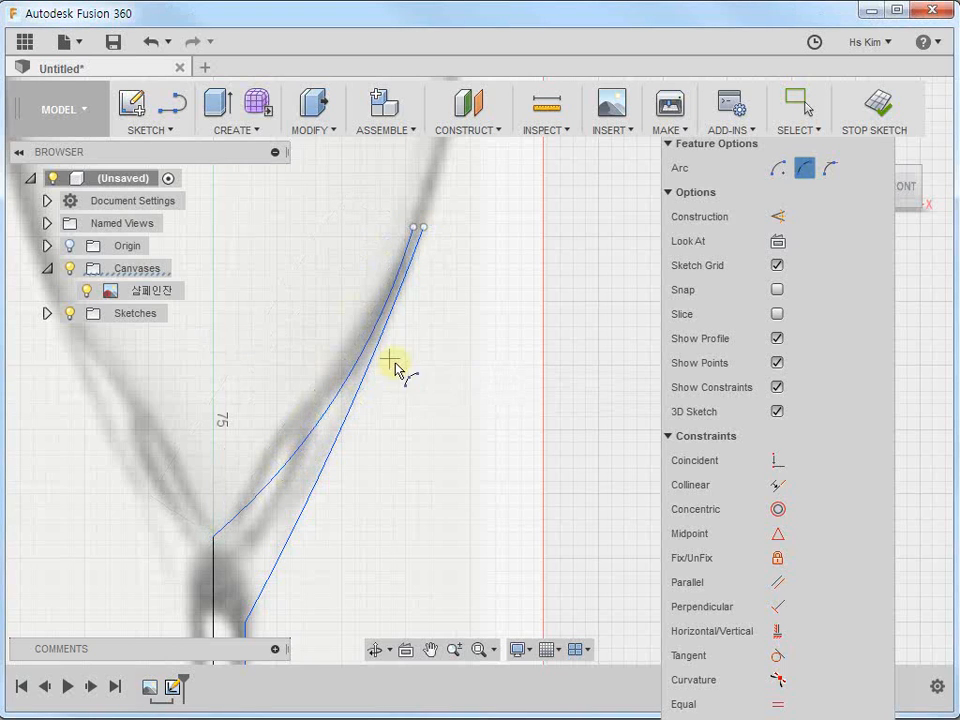
Continue the bowl's inner wall with a three-point arc from the lower inner arc's end up to the rim.
middle_click_drag(454, 229, 395, 465)
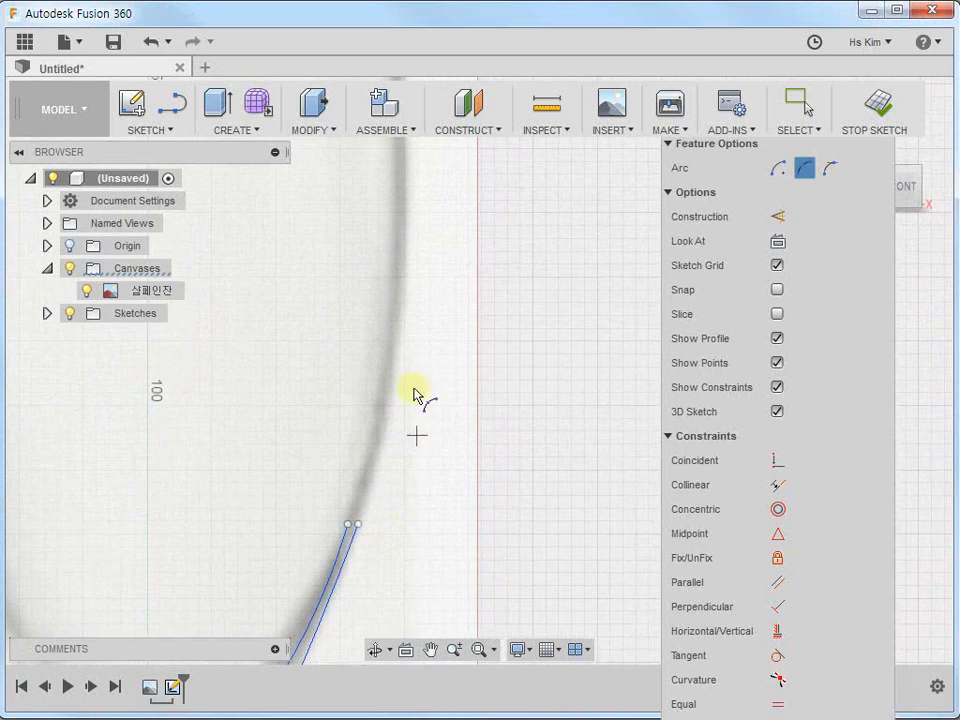
scroll(402, 386, "down", 5)
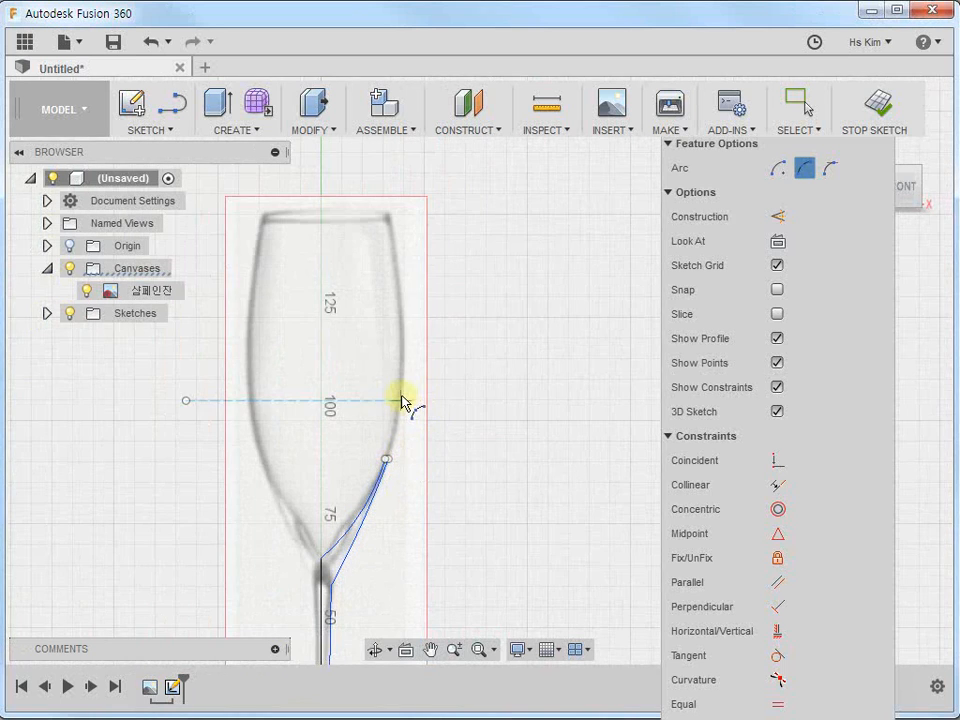
scroll(407, 400, "up", 2)
left_click(379, 483)
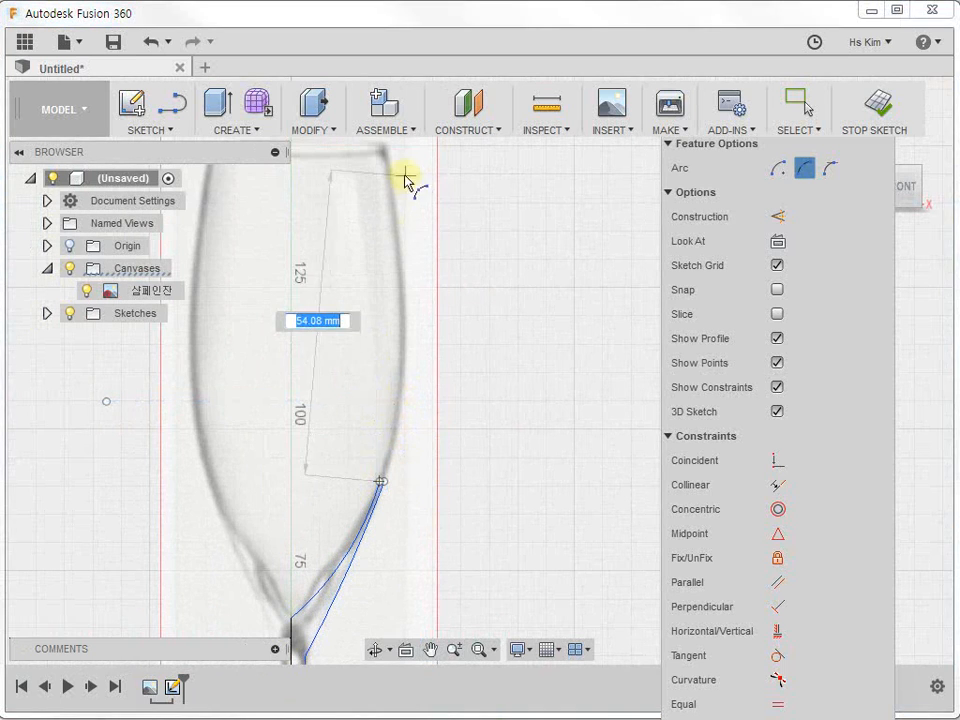
left_click(380, 149)
left_click(401, 234)
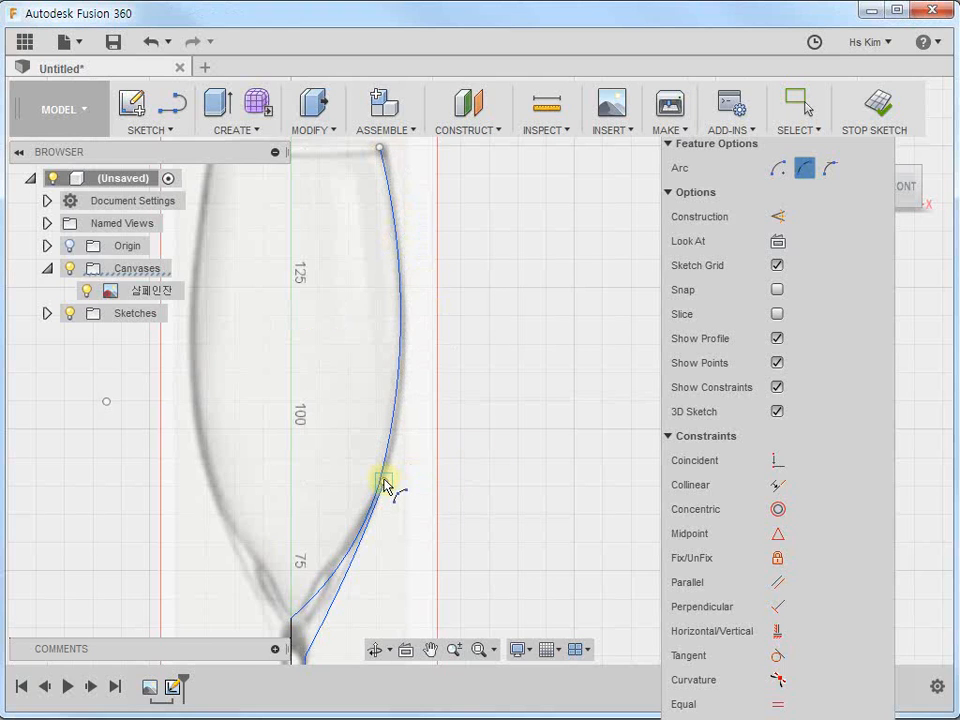
Continue the bowl's outer wall with a three-point arc spanning about 59 mm from the lower outer arc's end up to rim height.
left_click(388, 486)
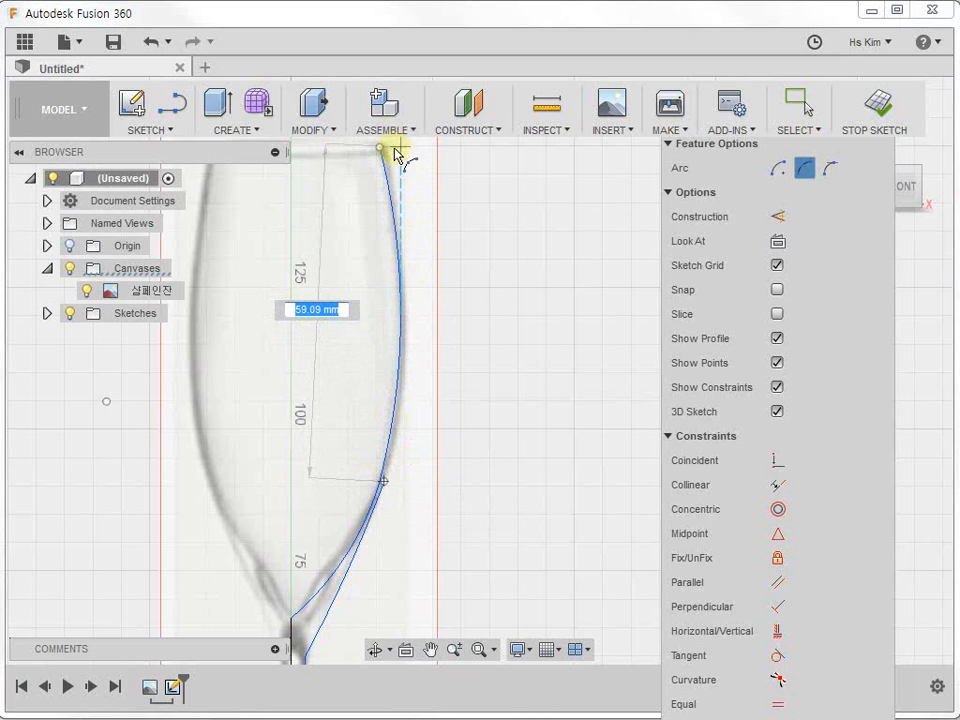
left_click(391, 151)
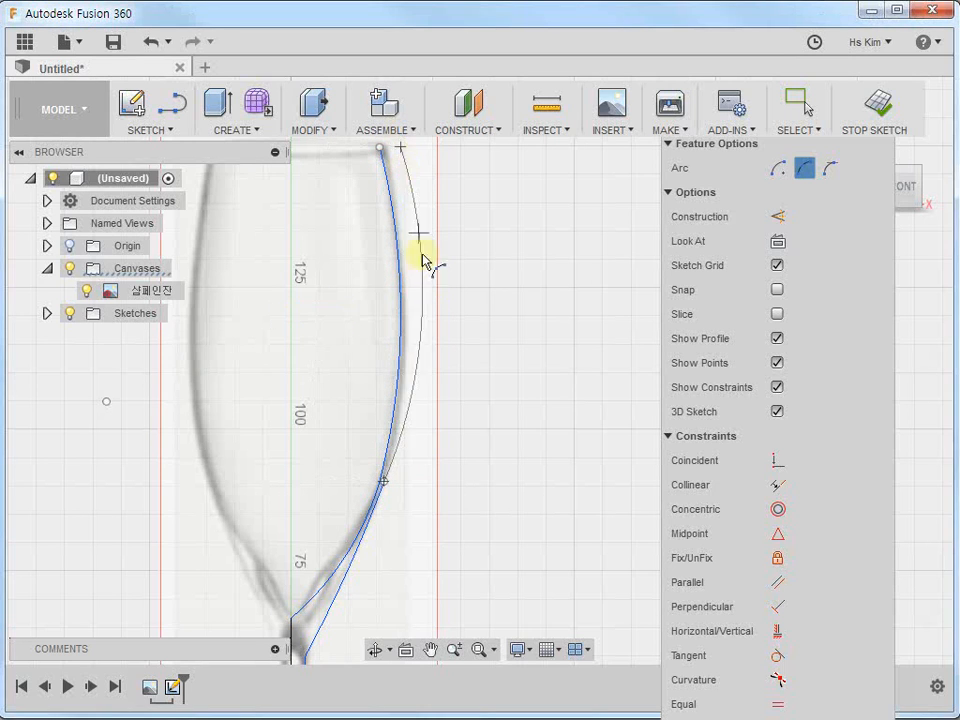
left_click(412, 324)
middle_click_drag(460, 280, 466, 304)
key("Escape")
Move the outer arc's rim endpoint inward, close to the inner arc's end, to thin the glass wall.
scroll(470, 295, "up", 6)
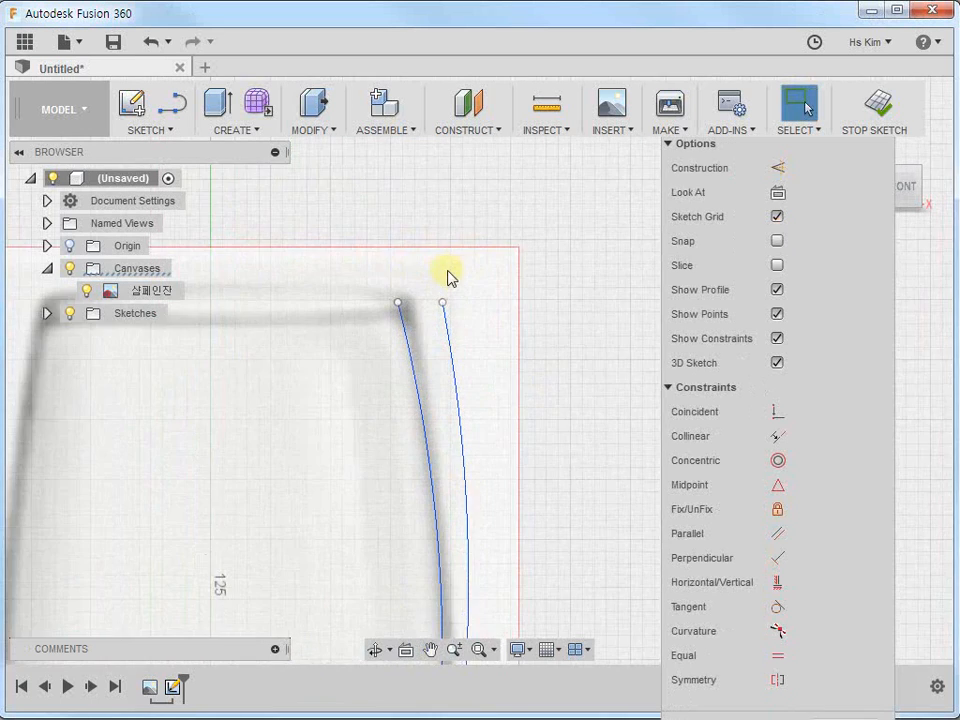
left_click_drag(445, 316, 397, 318)
scroll(410, 280, "down", 5)
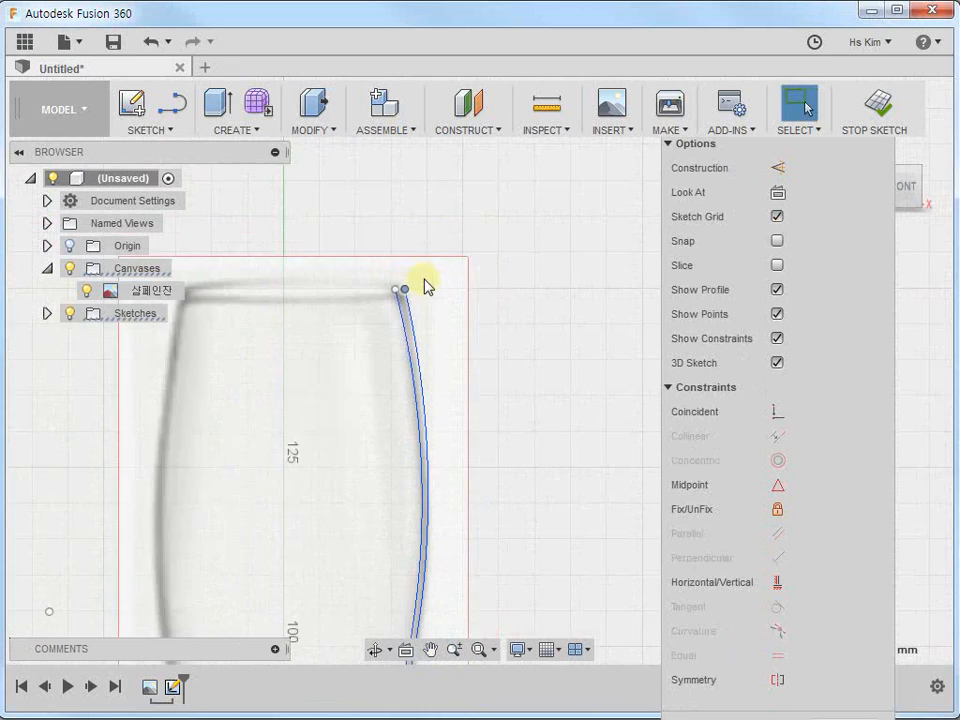
middle_click_drag(479, 484, 492, 460)
Close the profile at the rim with a short line joining the upper ends of the inner and outer wall arcs.
scroll(436, 257, "up", 7)
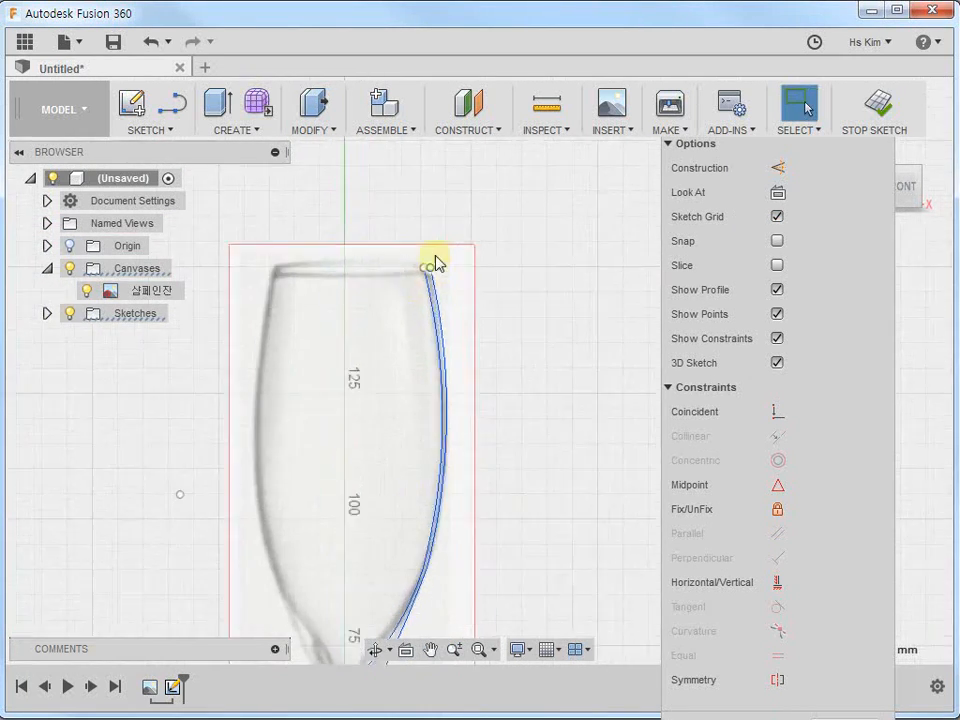
key("l")
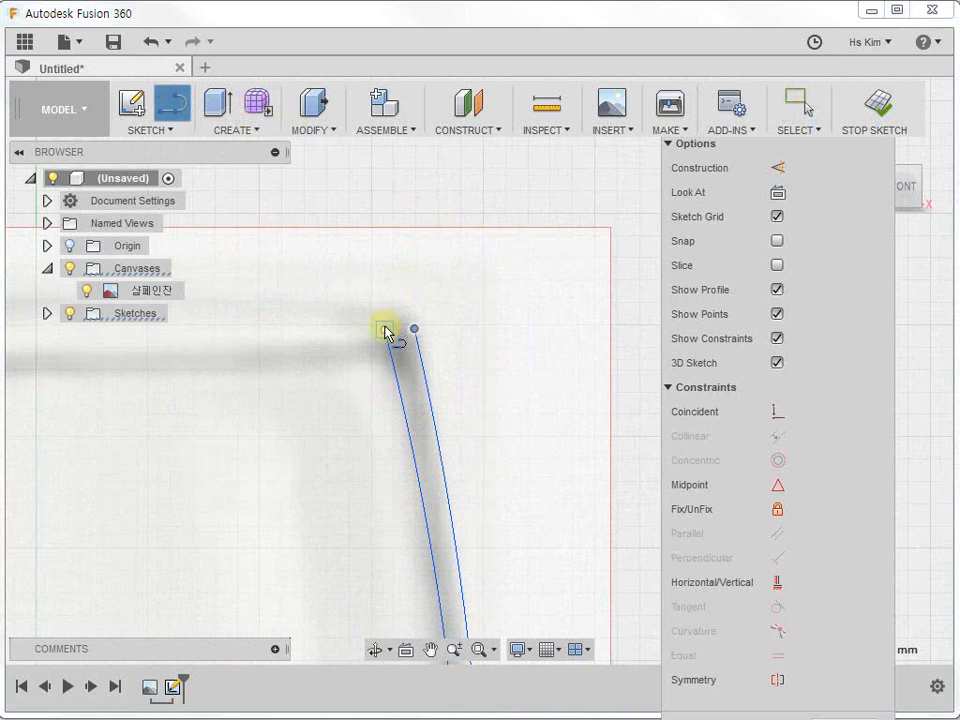
left_click(414, 329)
scroll(418, 333, "down", 3)
key("Escape")
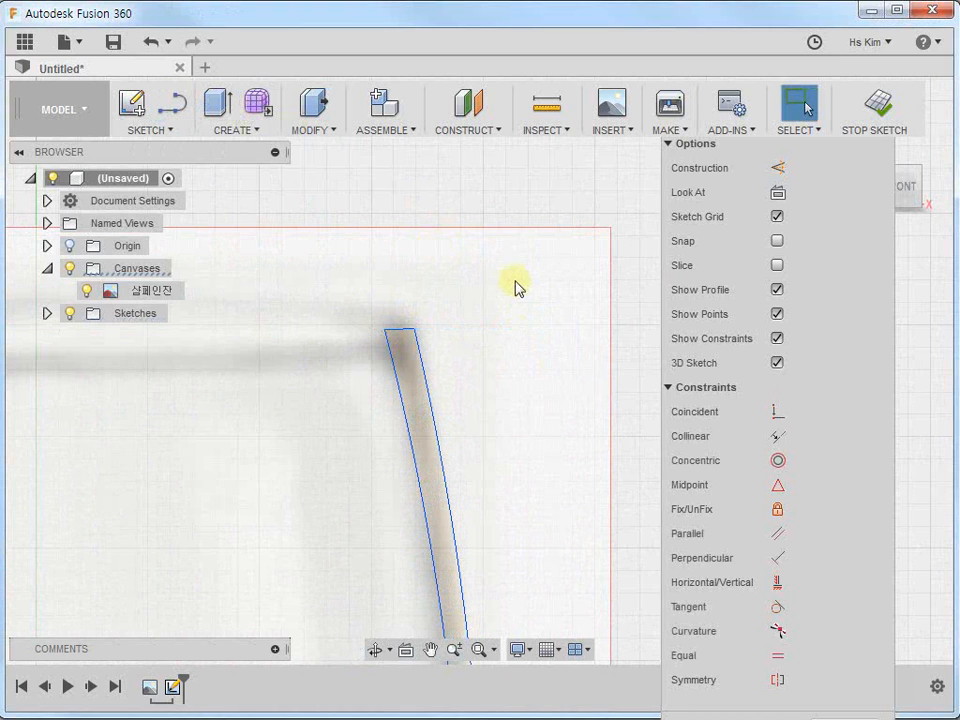
Fillet the profile's outer corner where the stem meets the bowl with a radius of about 5.98 mm.
scroll(420, 270, "up", 2)
scroll(433, 281, "down", 5)
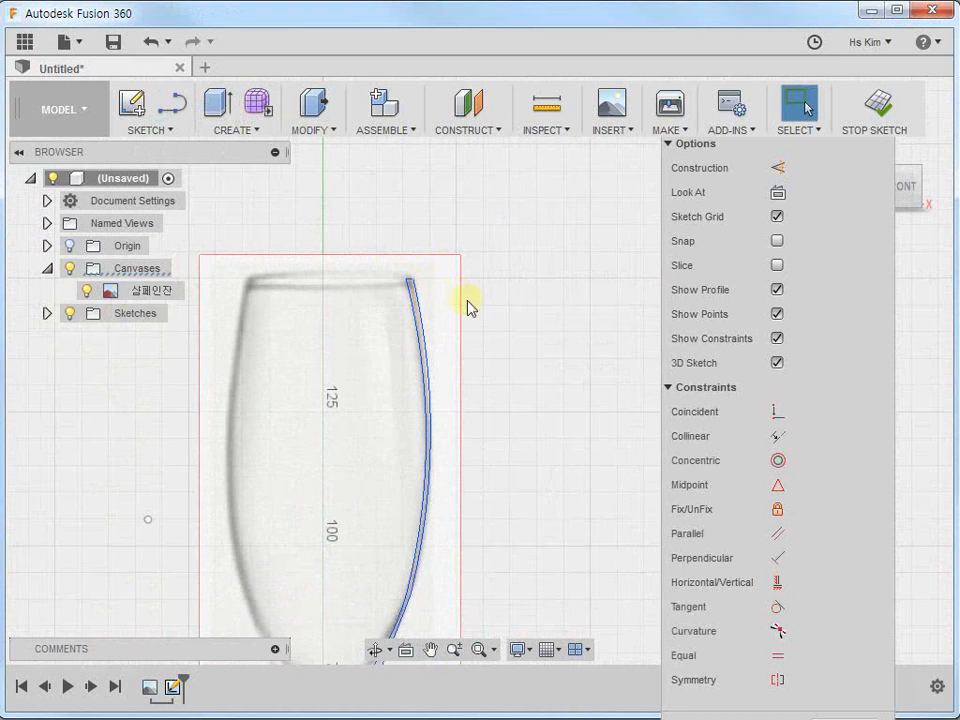
middle_click_drag(450, 326, 488, 200)
scroll(443, 411, "up", 5)
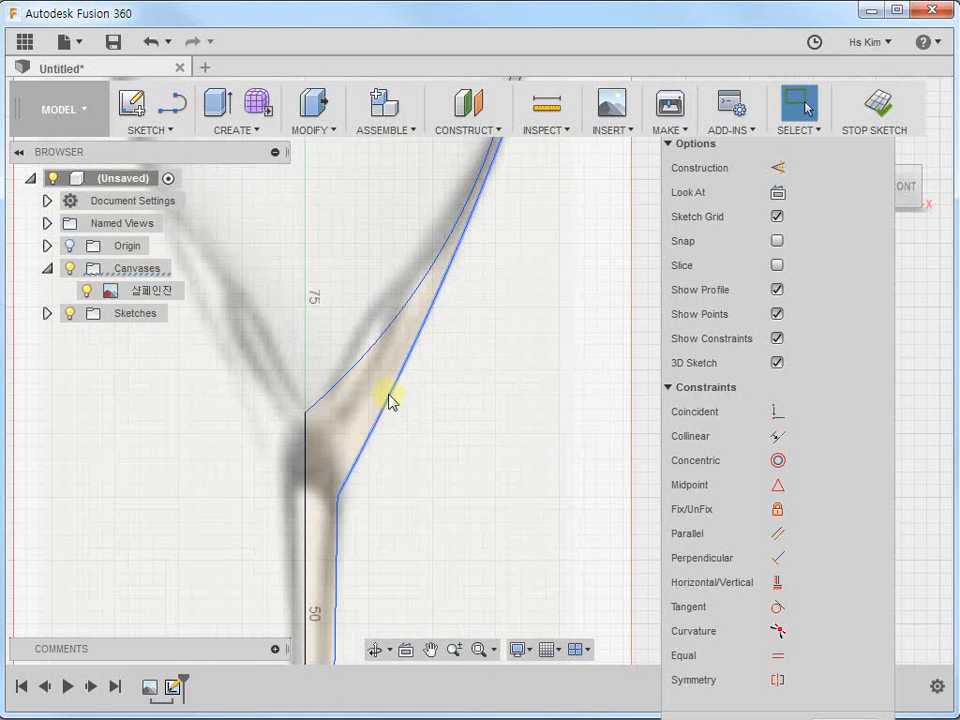
left_click(142, 129)
left_click(153, 436)
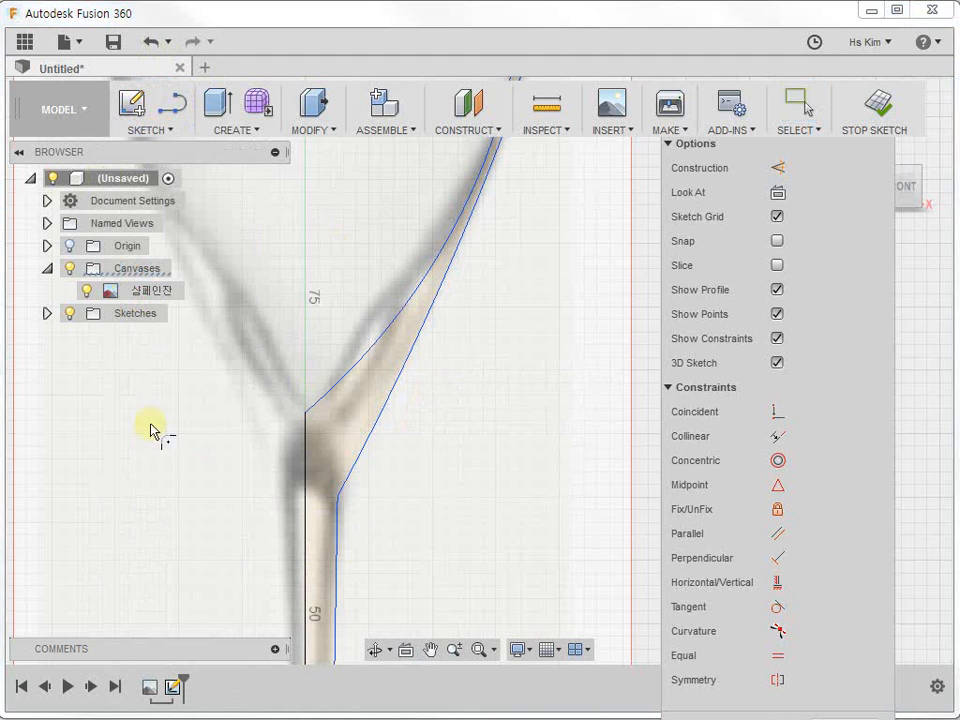
left_click(342, 500)
left_click_drag(343, 503, 333, 488)
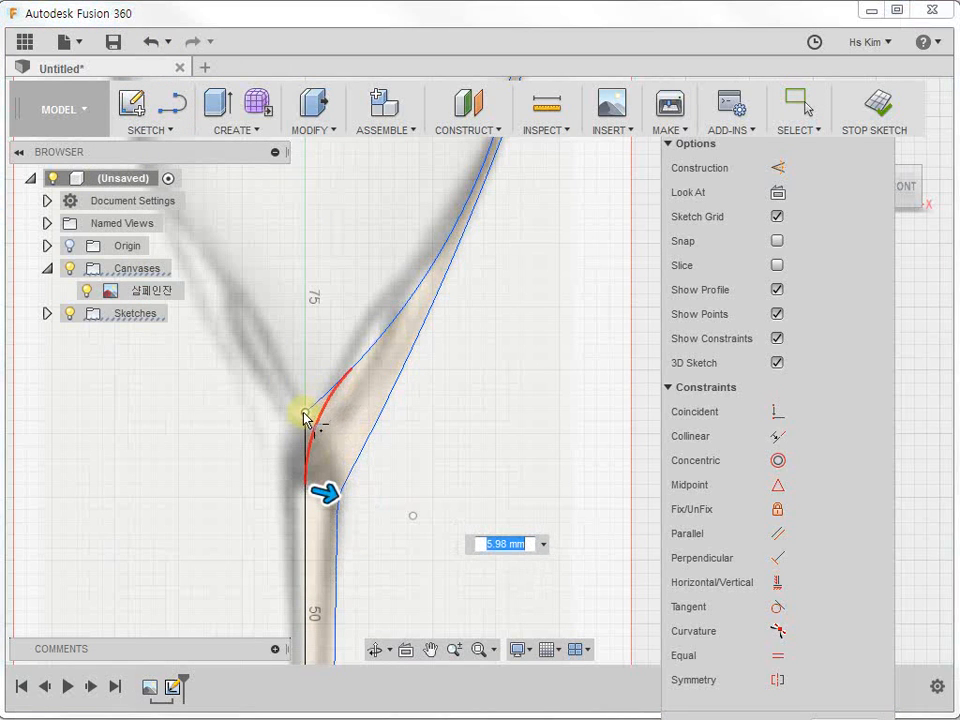
left_click(306, 418)
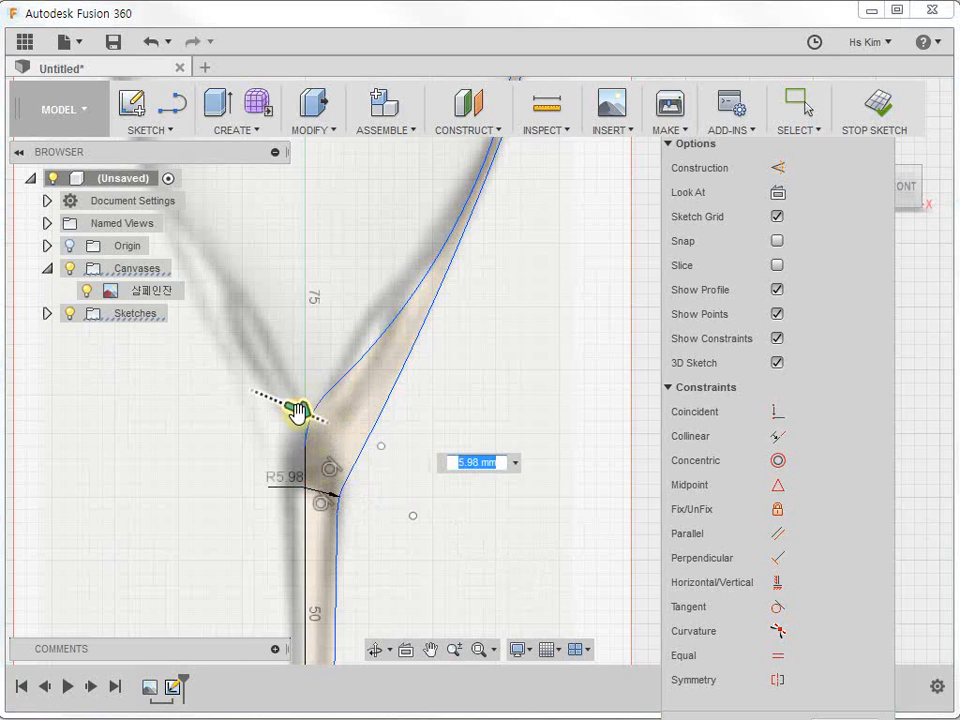
left_click_drag(298, 410, 294, 407)
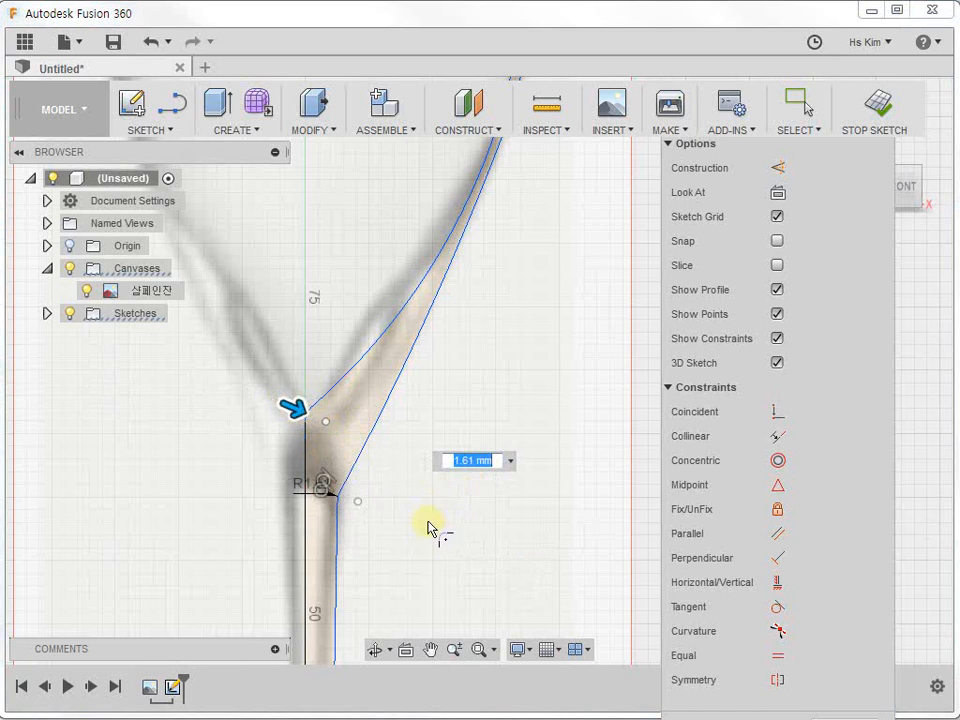
key("Escape")
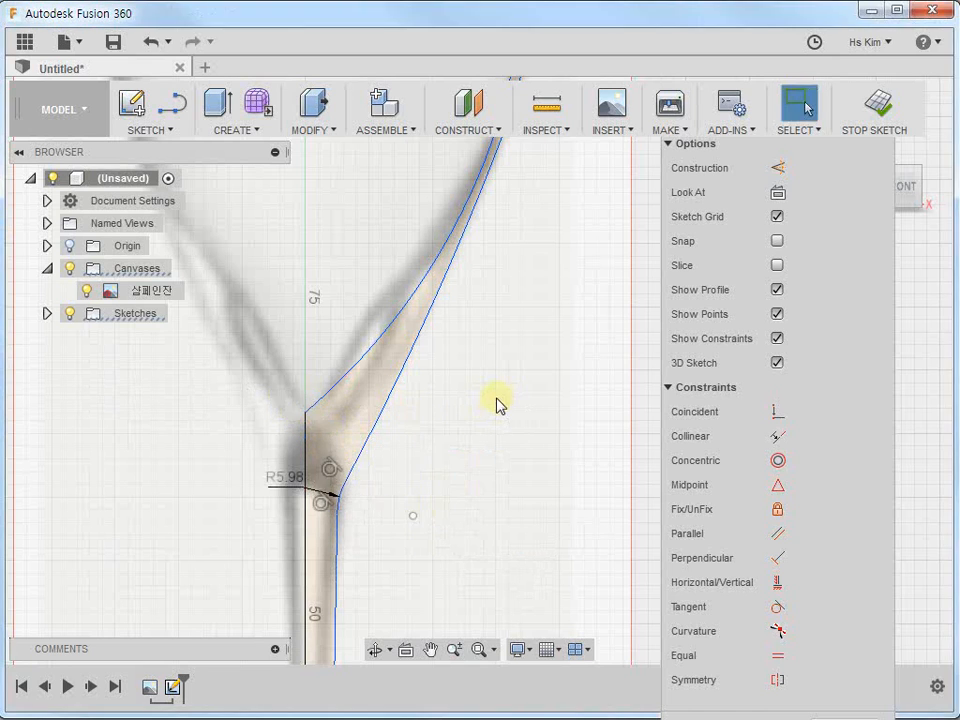
Fillet the upper outer corner of the foot's rim with a radius of about 1.77 mm.
scroll(356, 443, "down", 5)
scroll(390, 450, "up", 10)
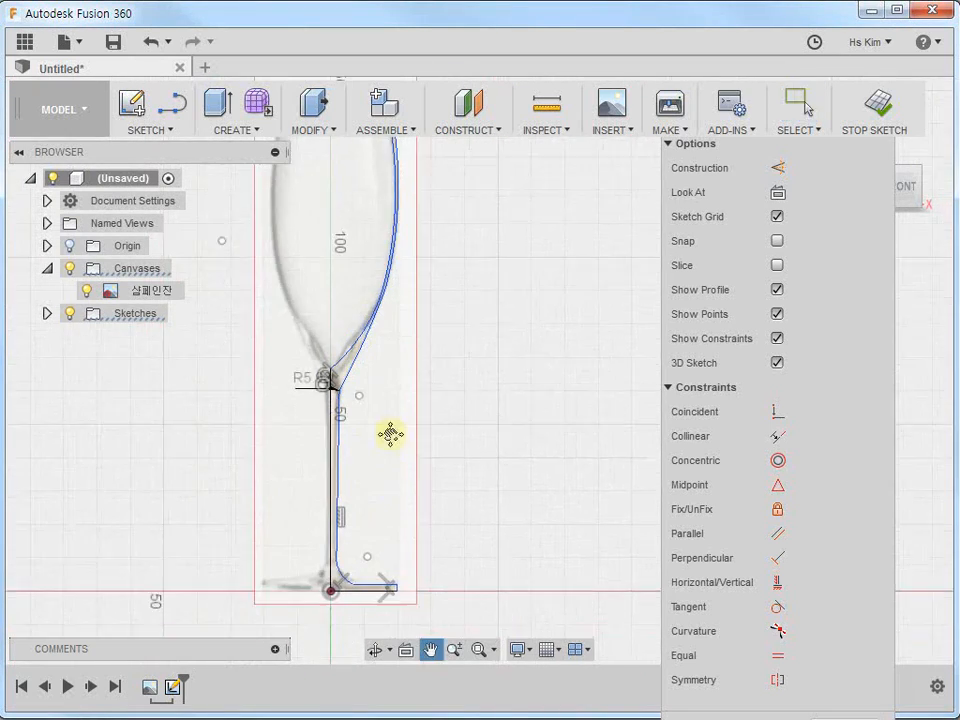
scroll(391, 424, "up", 2)
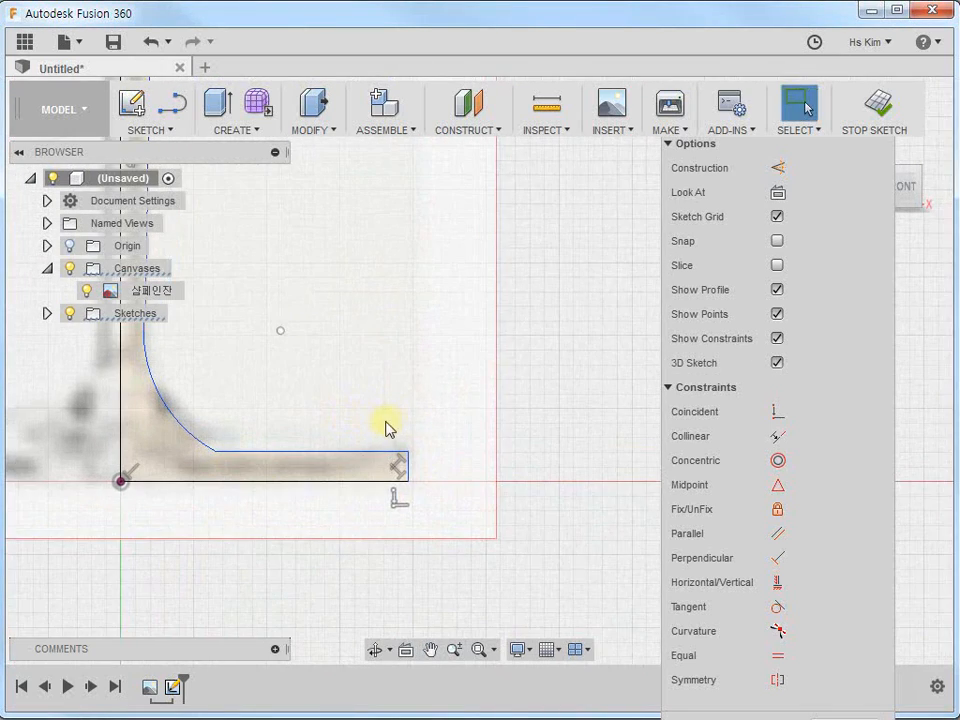
middle_click_drag(277, 358, 346, 405)
right_click(328, 229)
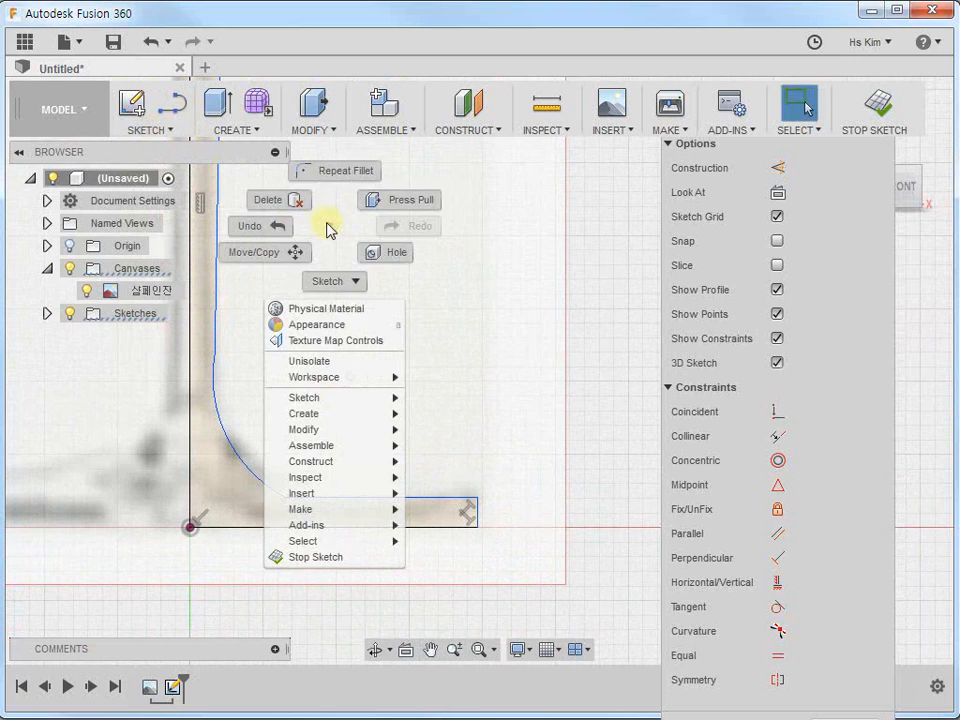
left_click(345, 172)
left_click(476, 500)
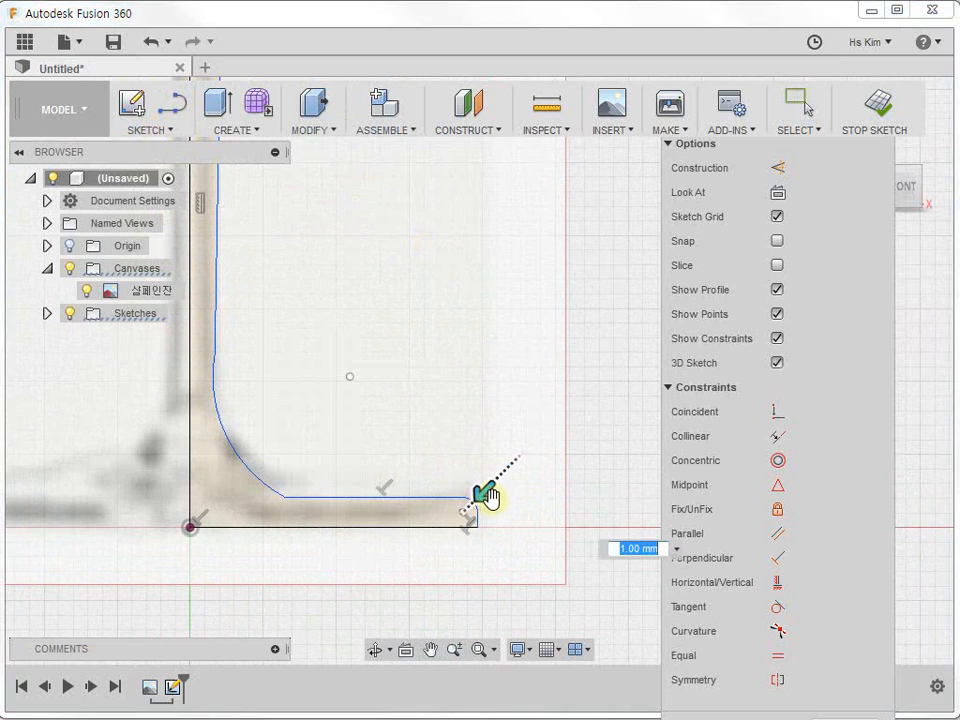
left_click_drag(484, 493, 478, 495)
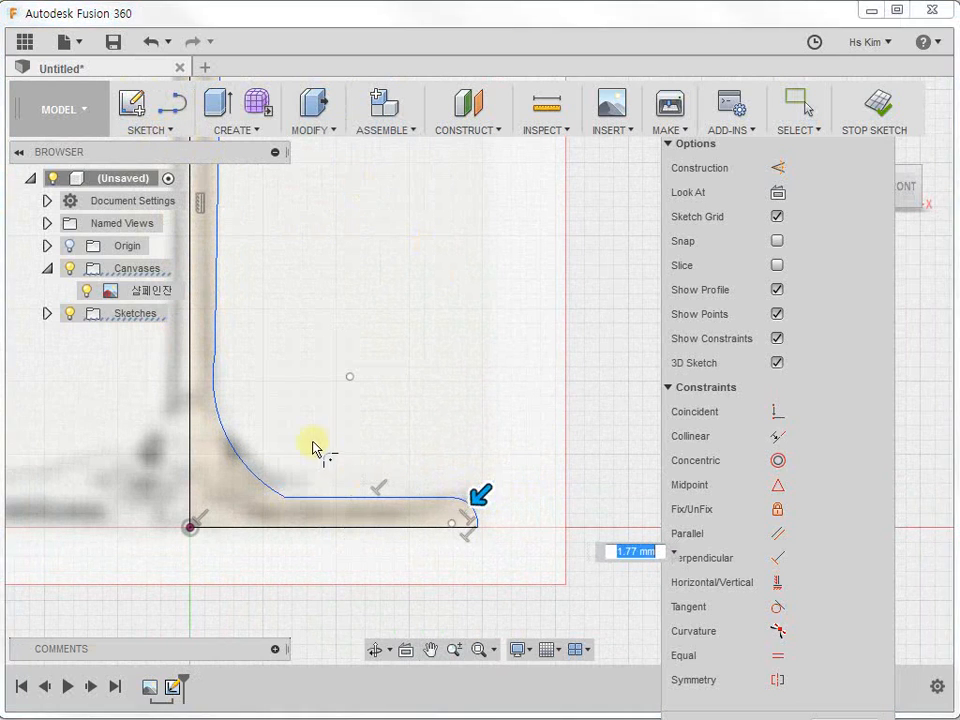
left_click(286, 498)
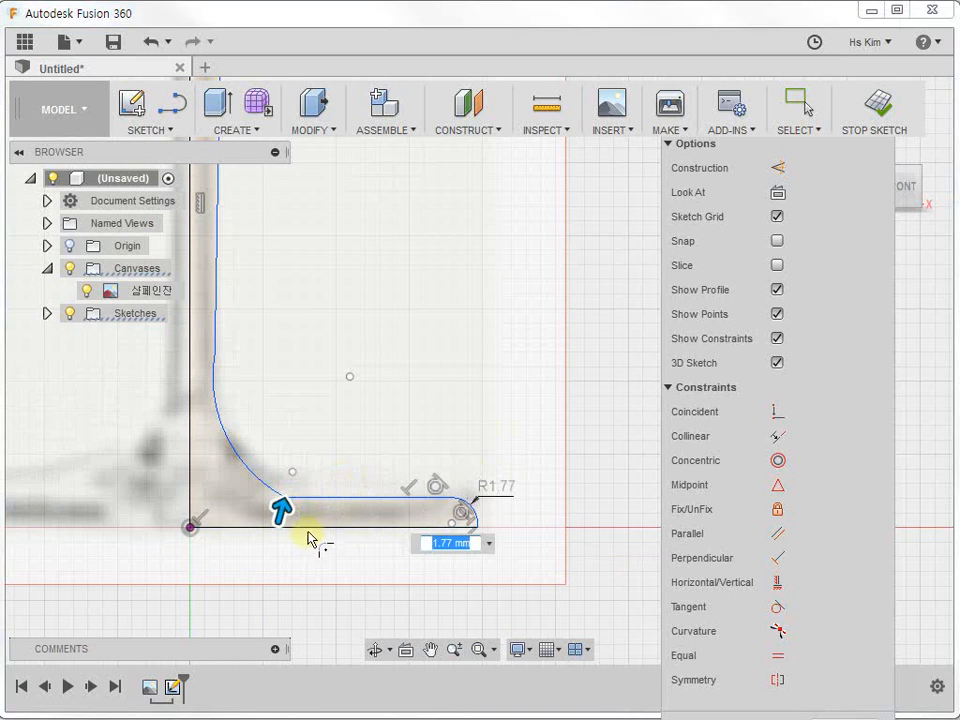
left_click_drag(281, 506, 283, 510)
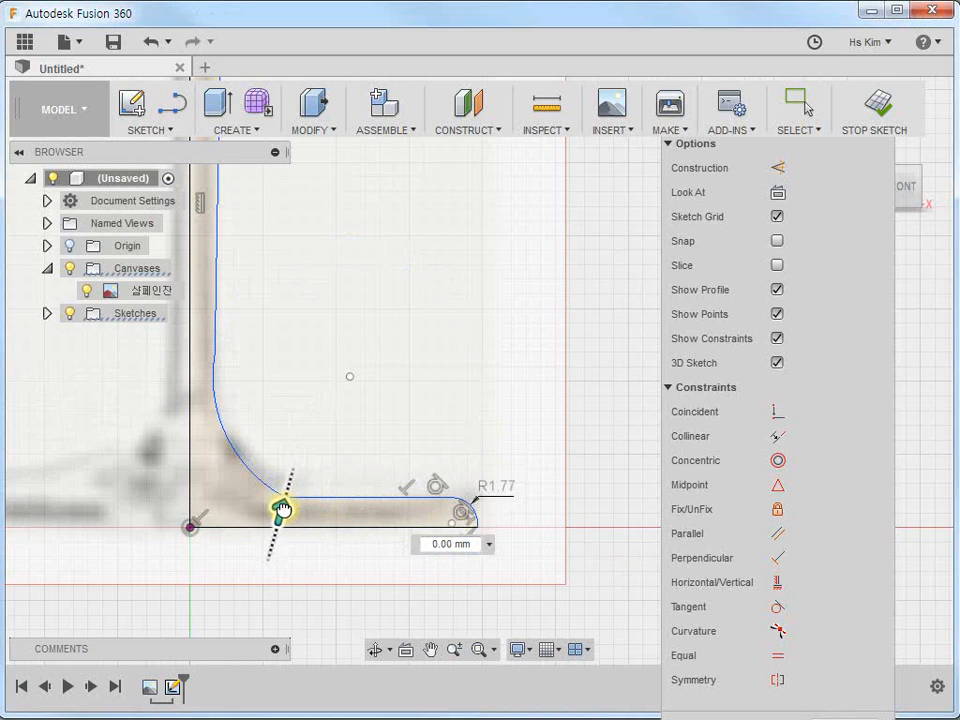
key("Escape")
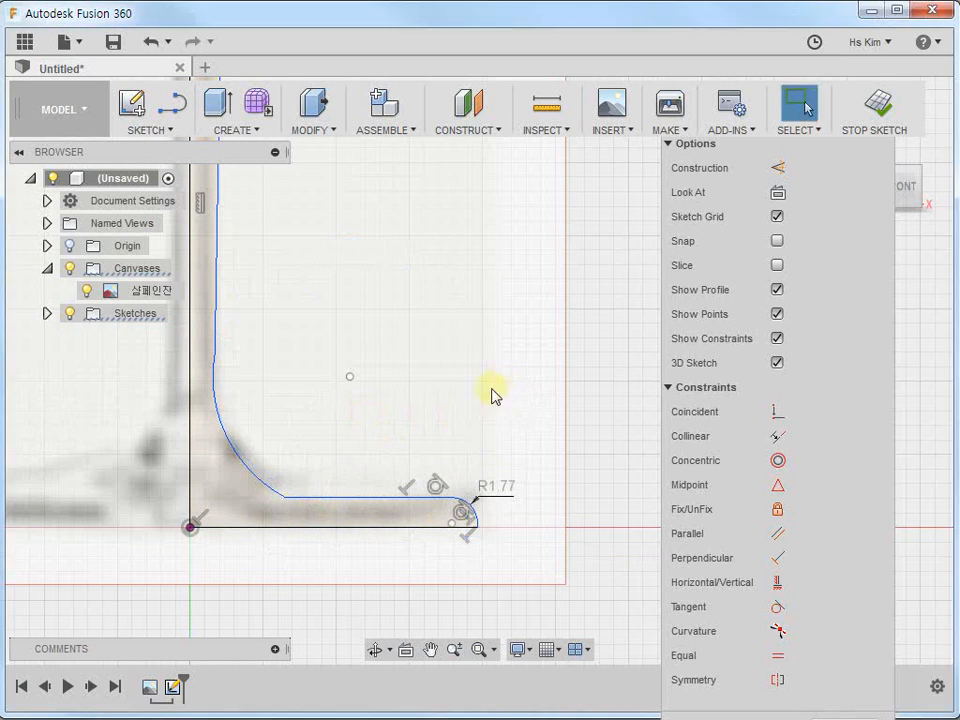
Finish the profile sketch and hide the champagne glass reference image.
scroll(450, 545, "down", 6)
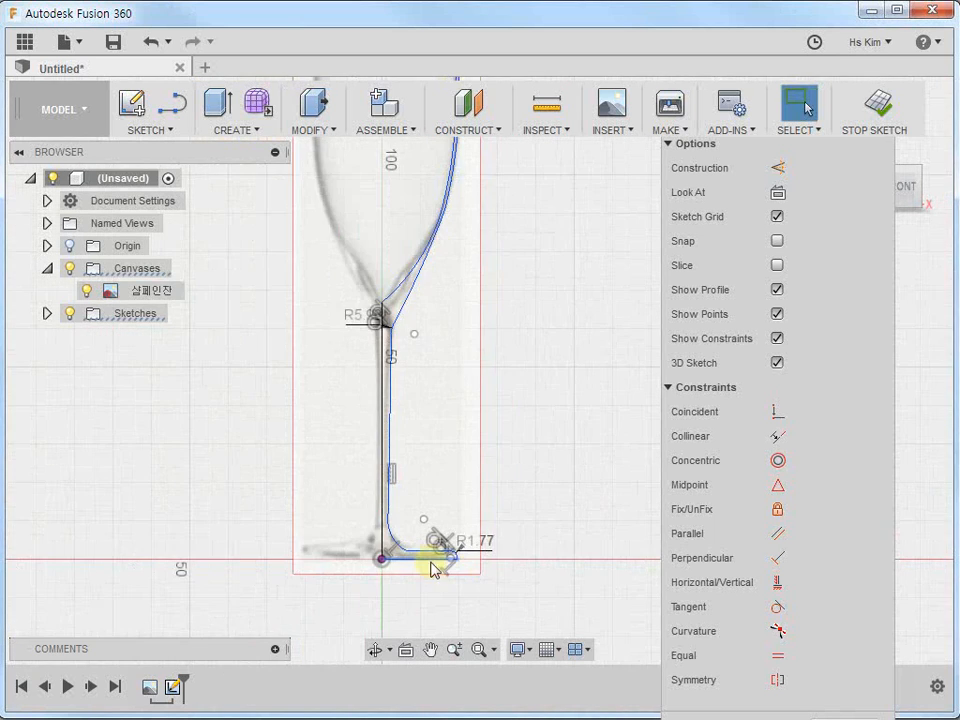
middle_click_drag(510, 323, 497, 333)
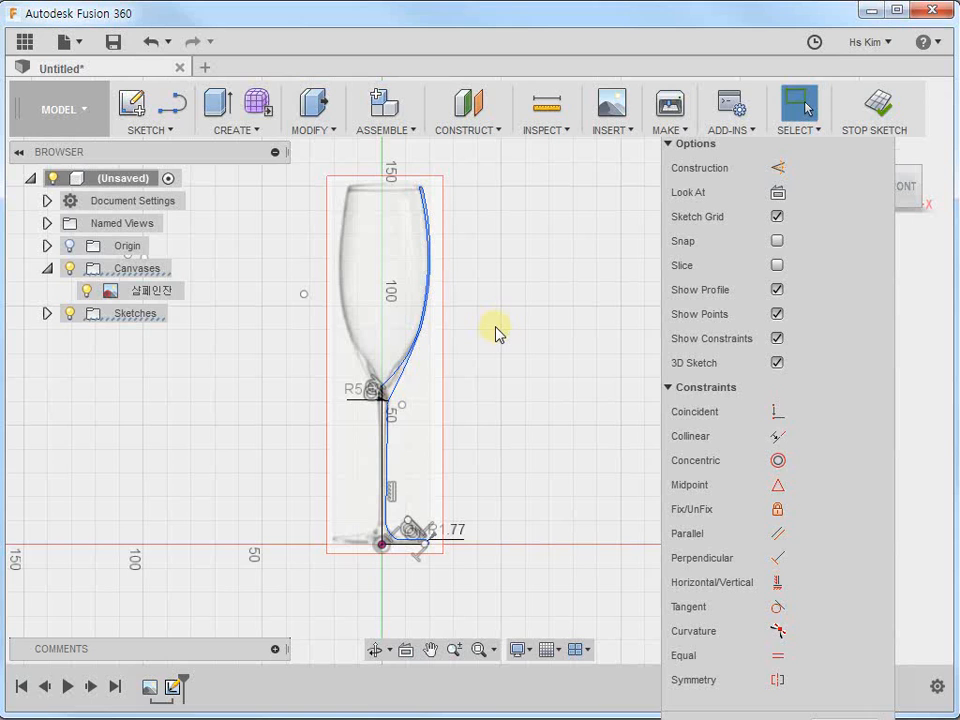
left_click(880, 106)
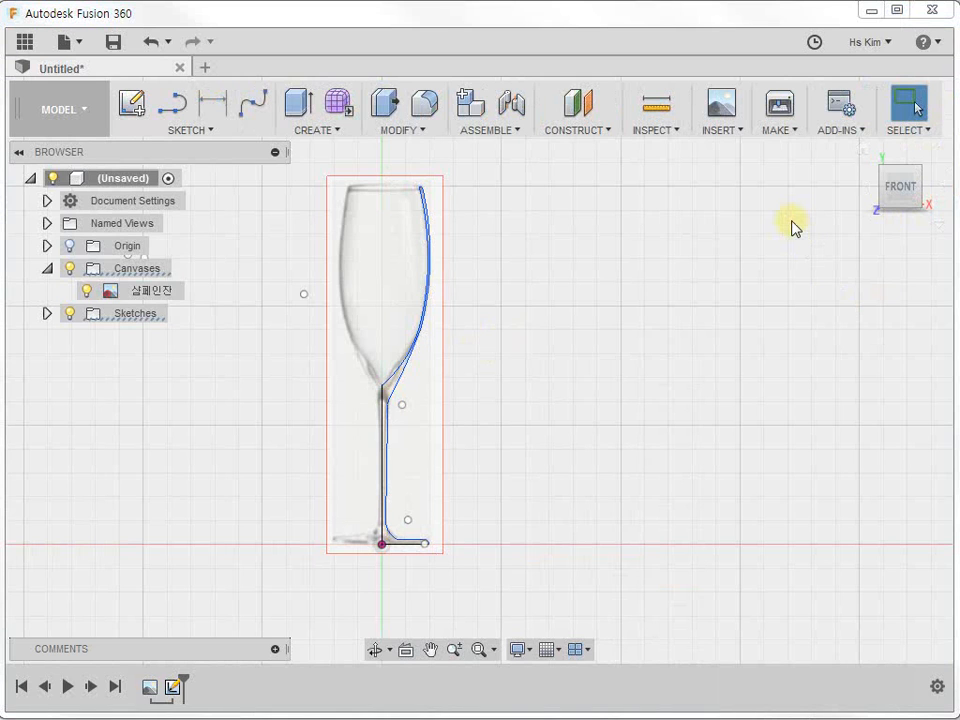
left_click(86, 290)
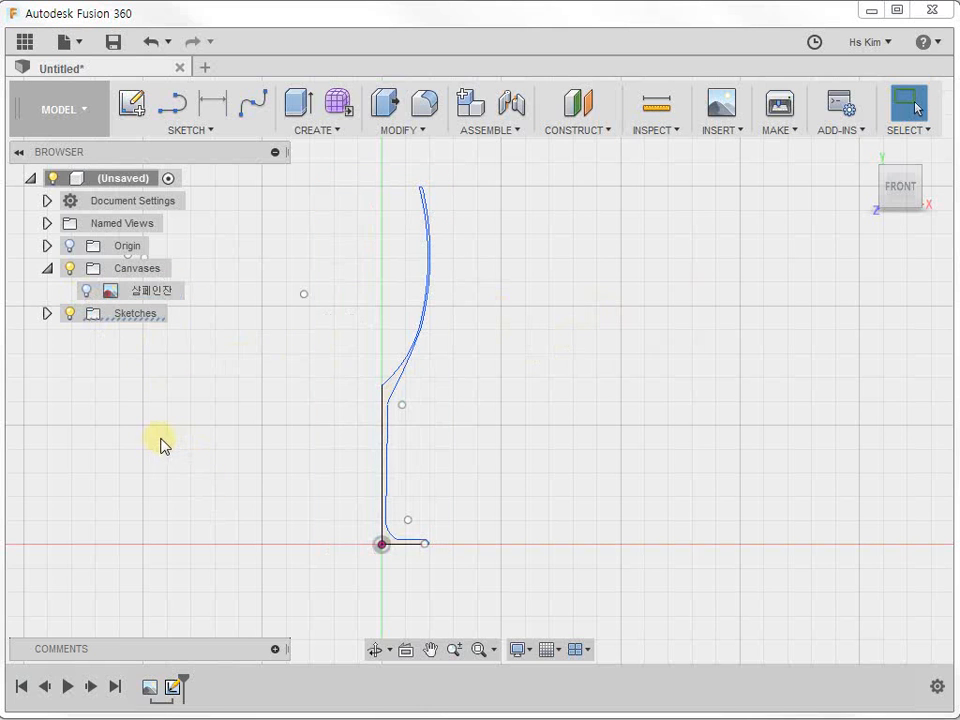
Revolve the closed glass profile 360 degrees about its vertical centre line as a new body.
left_click(312, 130)
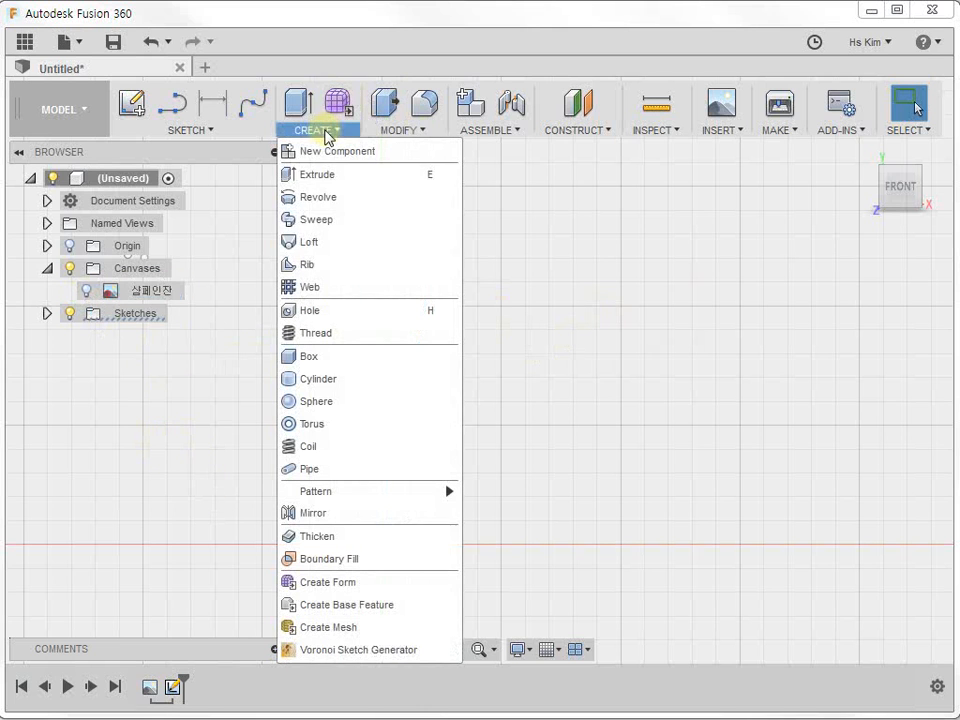
left_click(316, 200)
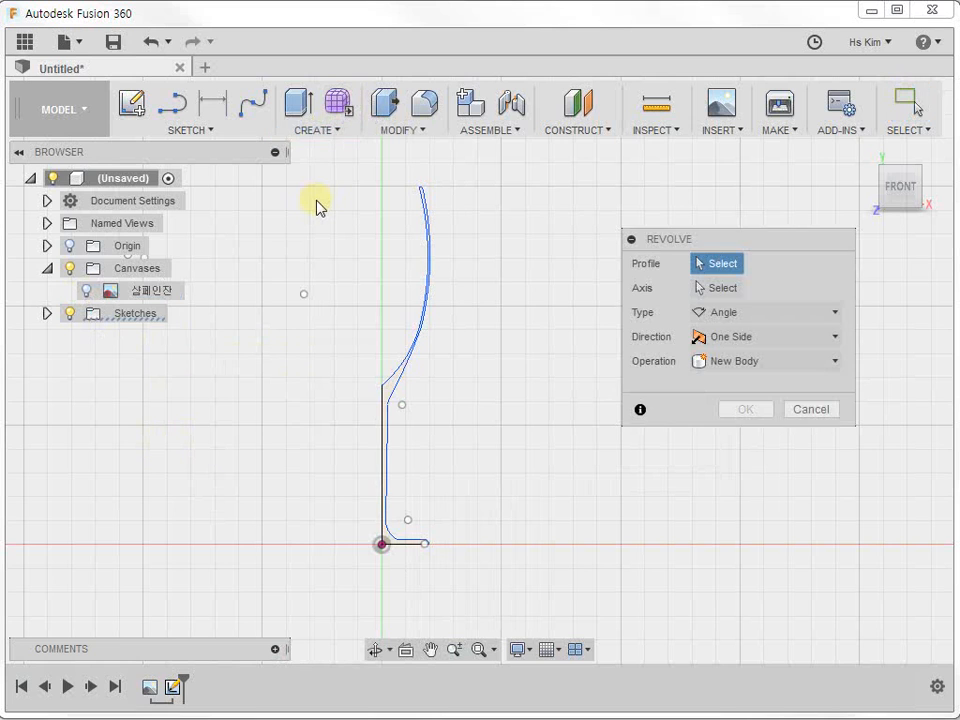
left_click(390, 392)
left_click(718, 289)
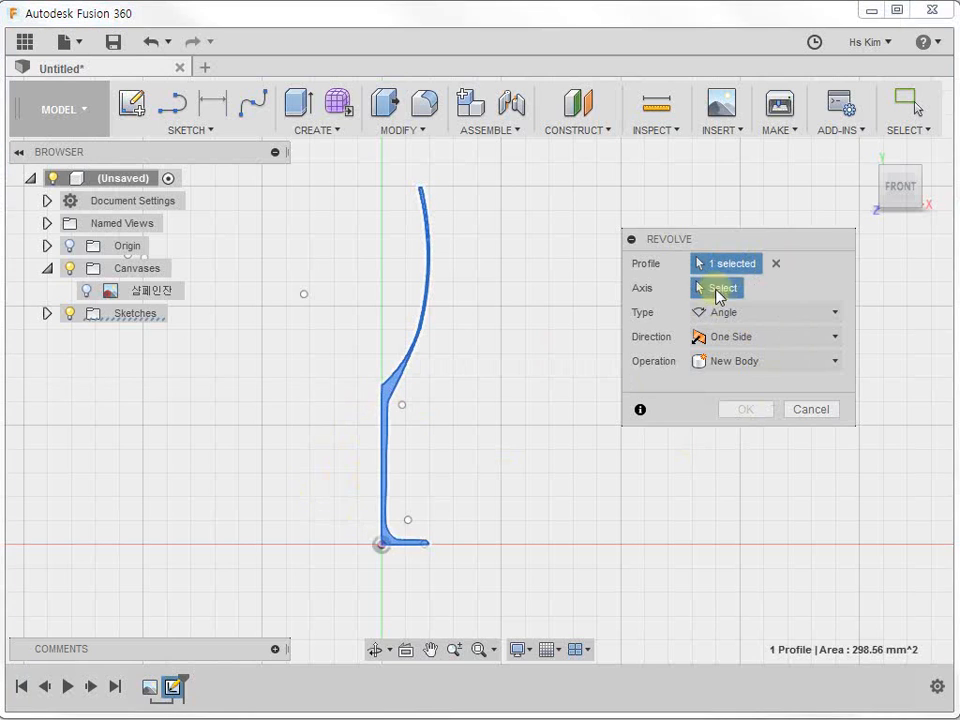
left_click(382, 403)
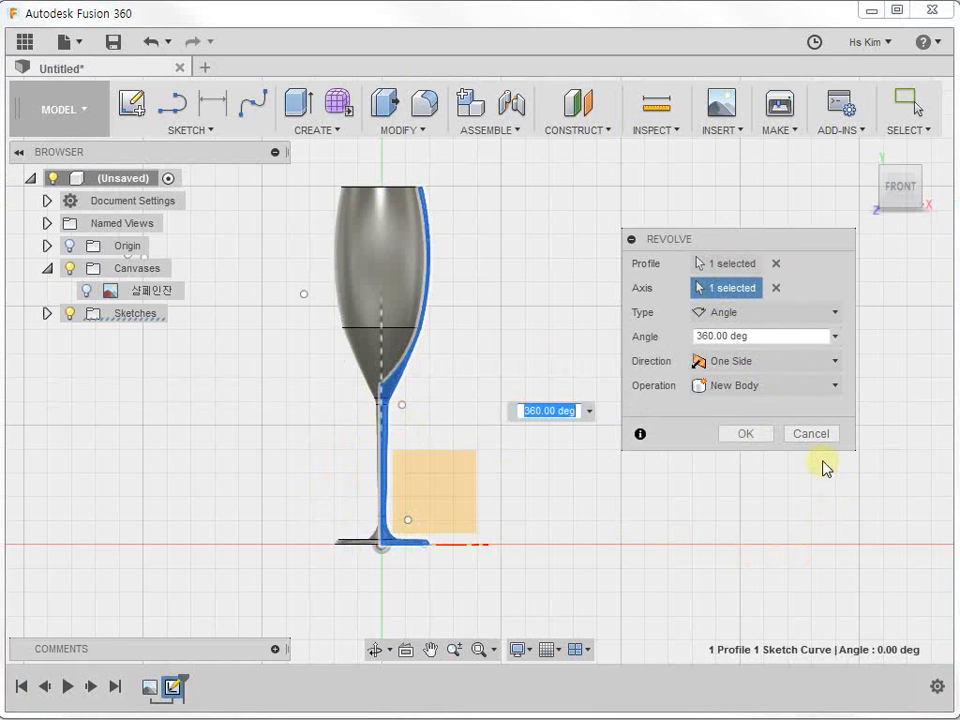
left_click(746, 430)
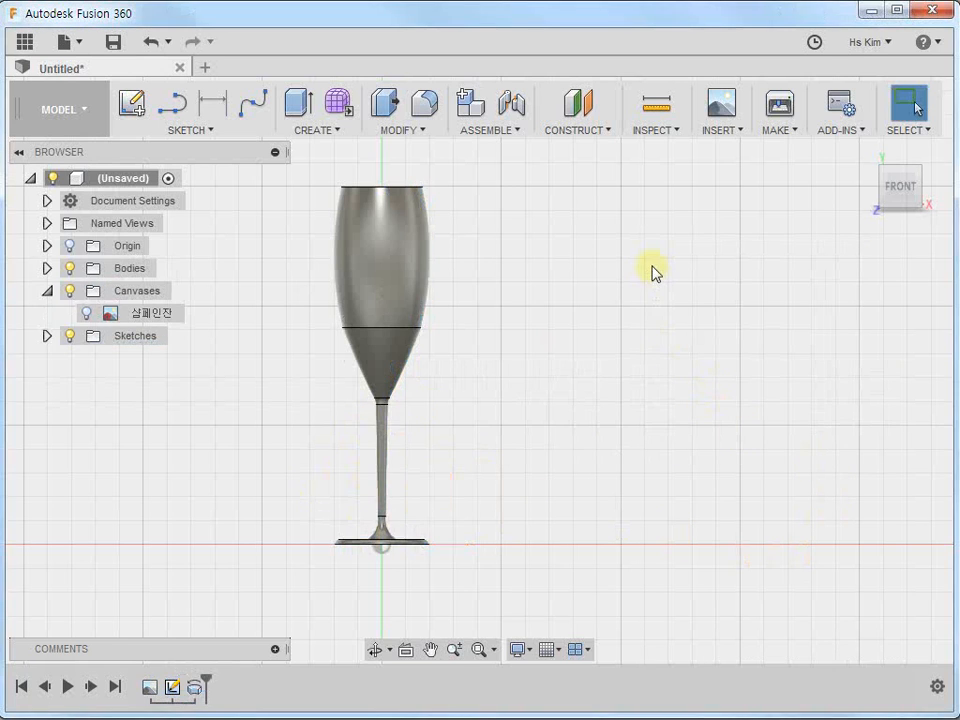
Draw a cylinder on the horizontal plane centred on the glass foot, about 62 mm in diameter and 122 mm high.
middle_click_drag(648, 270, 585, 289, "shift")
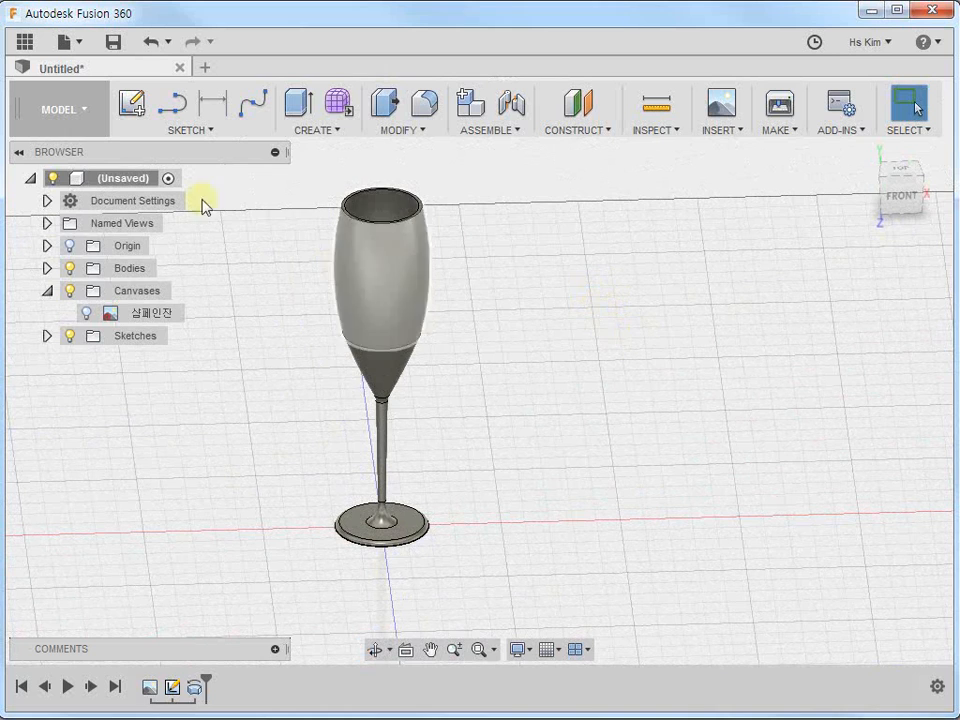
middle_click_drag(606, 313, 693, 321)
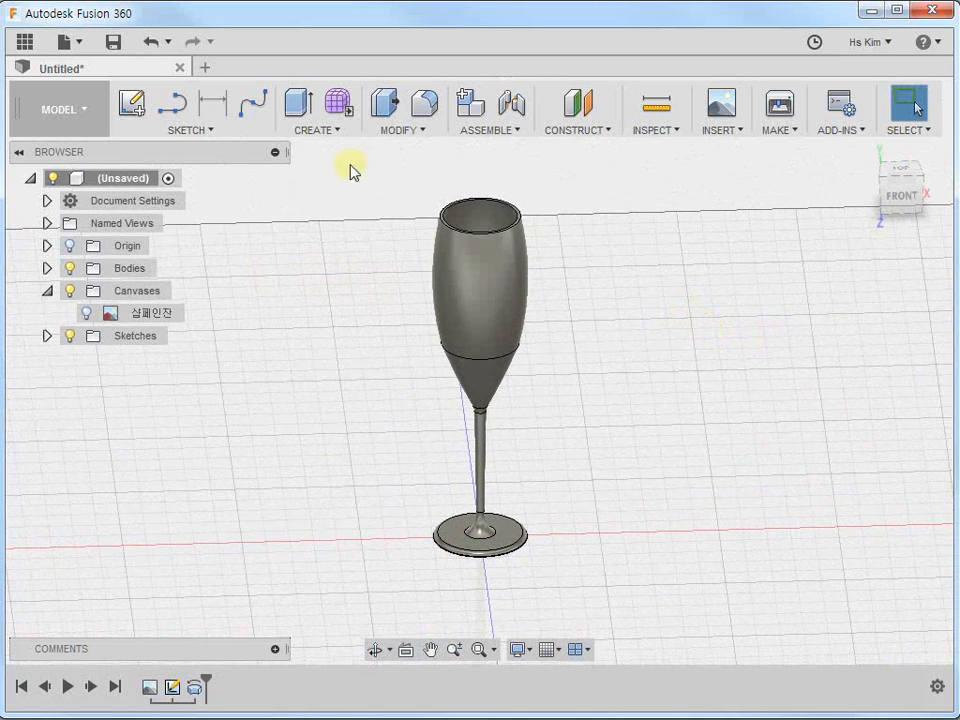
left_click(315, 131)
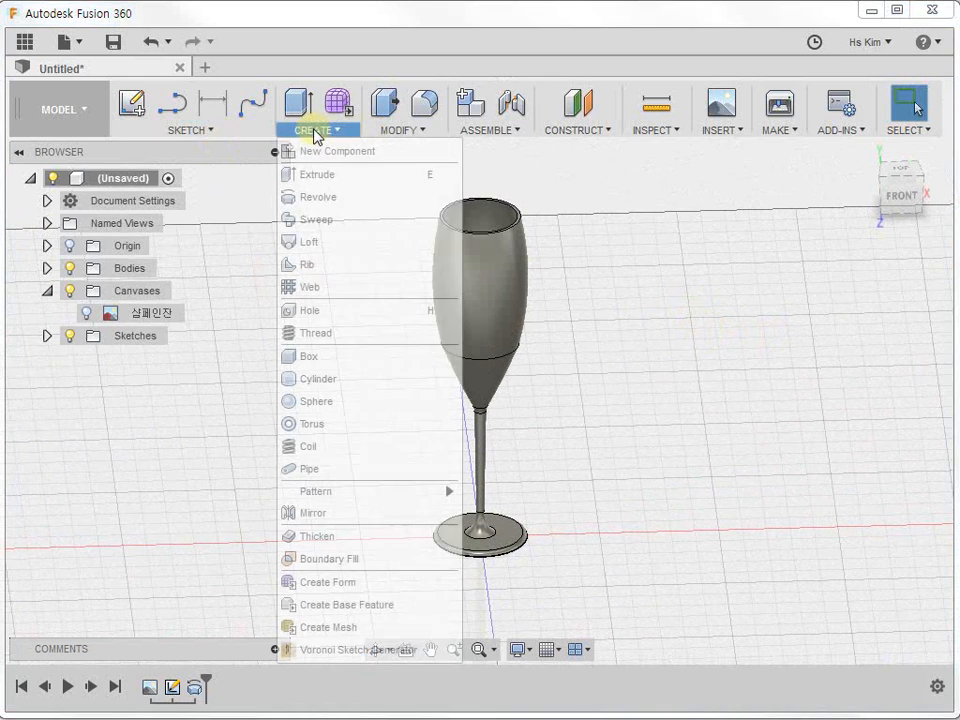
left_click(328, 386)
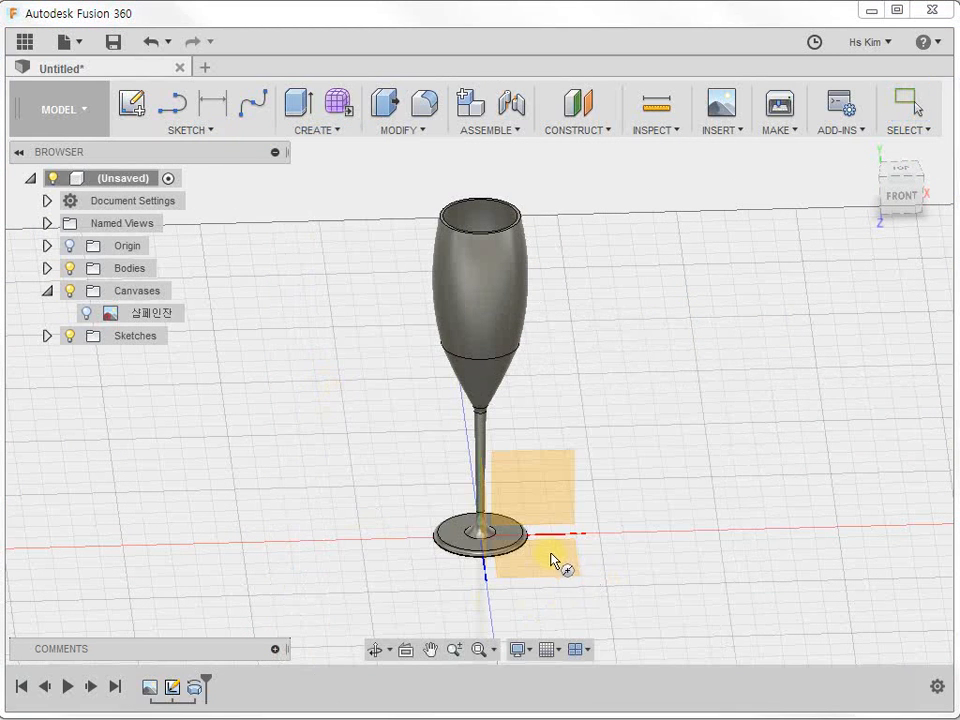
left_click(575, 568)
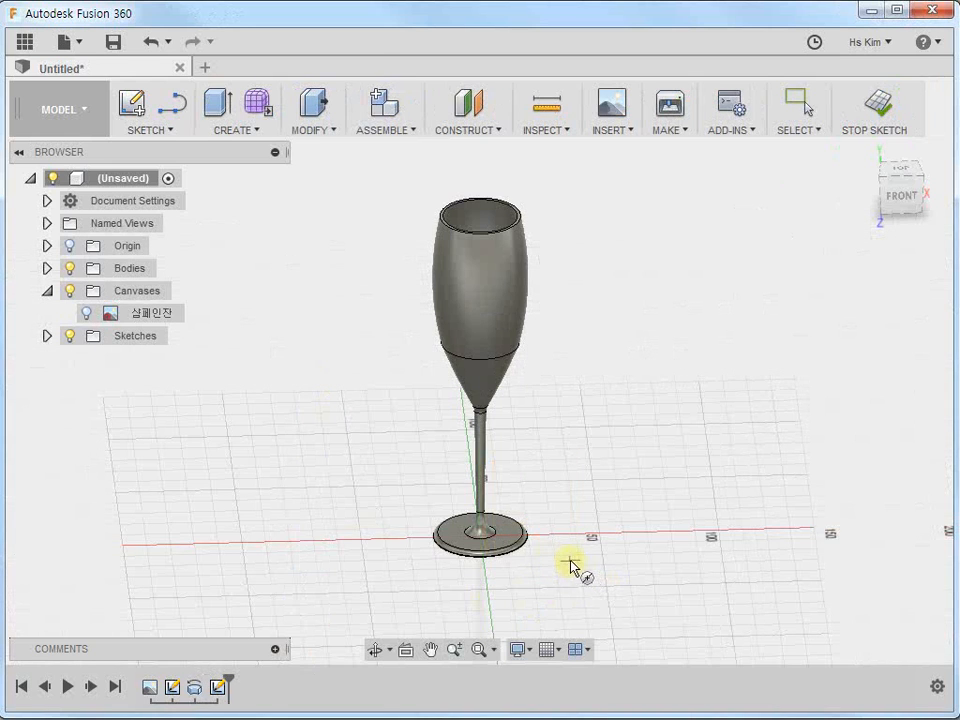
left_click(481, 535)
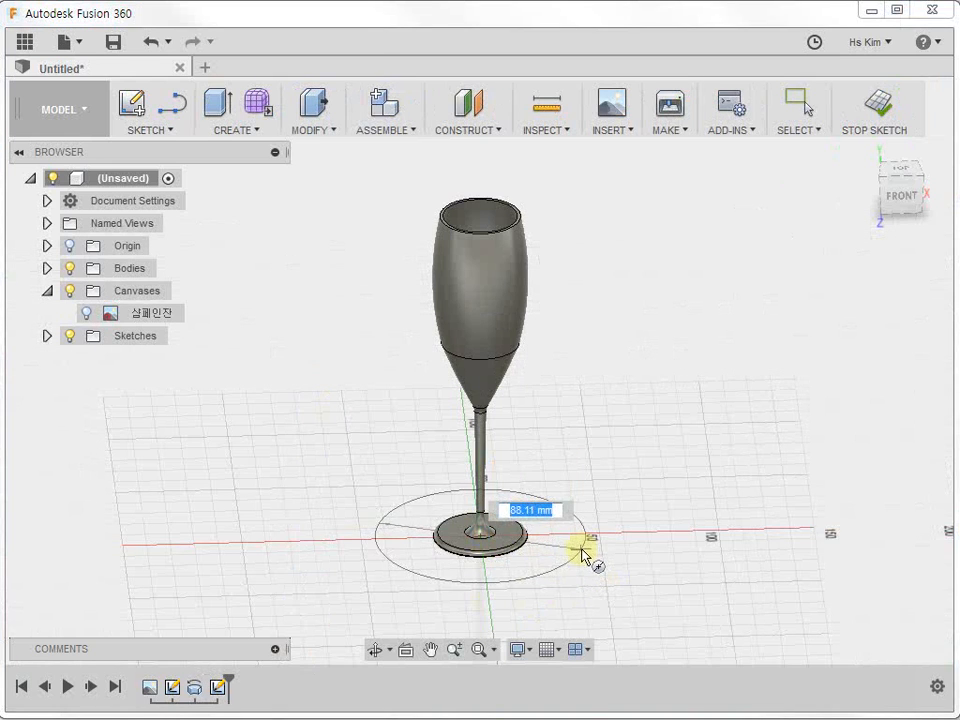
left_click(555, 553)
left_click_drag(478, 500, 480, 253)
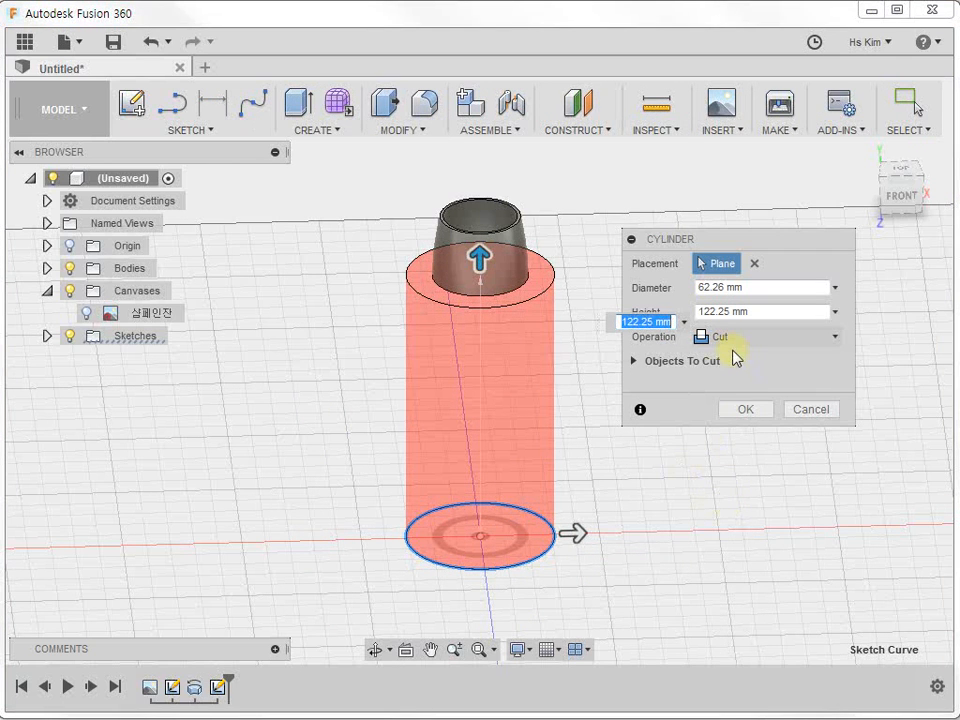
Set the cylinder's diameter to 90 mm and height to 120 mm, and create it as a new body.
left_click(760, 289)
type("90")
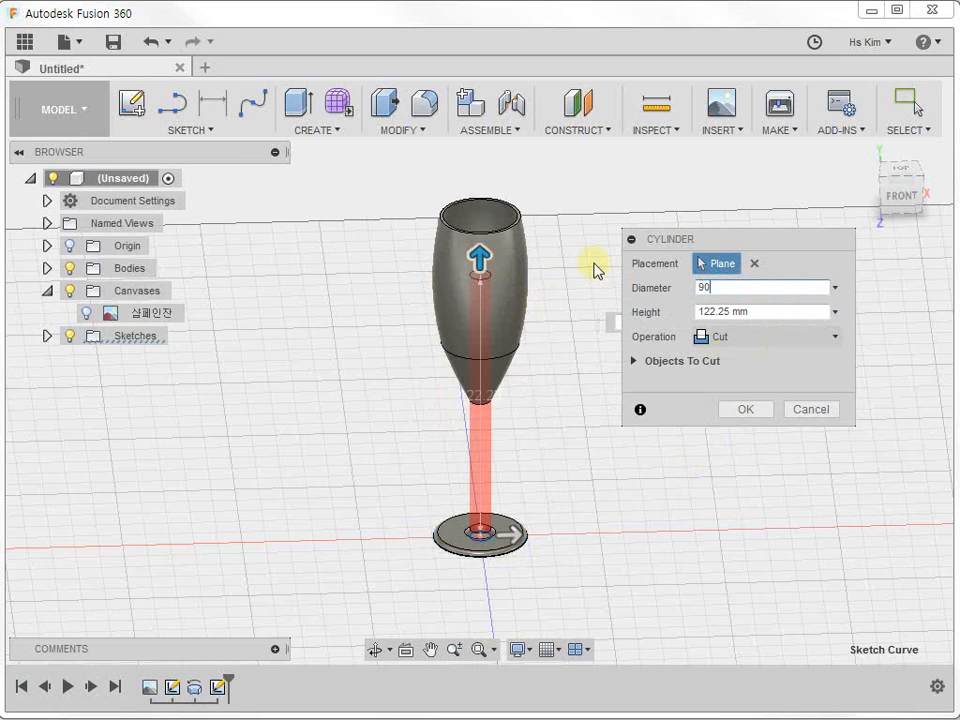
key("Tab")
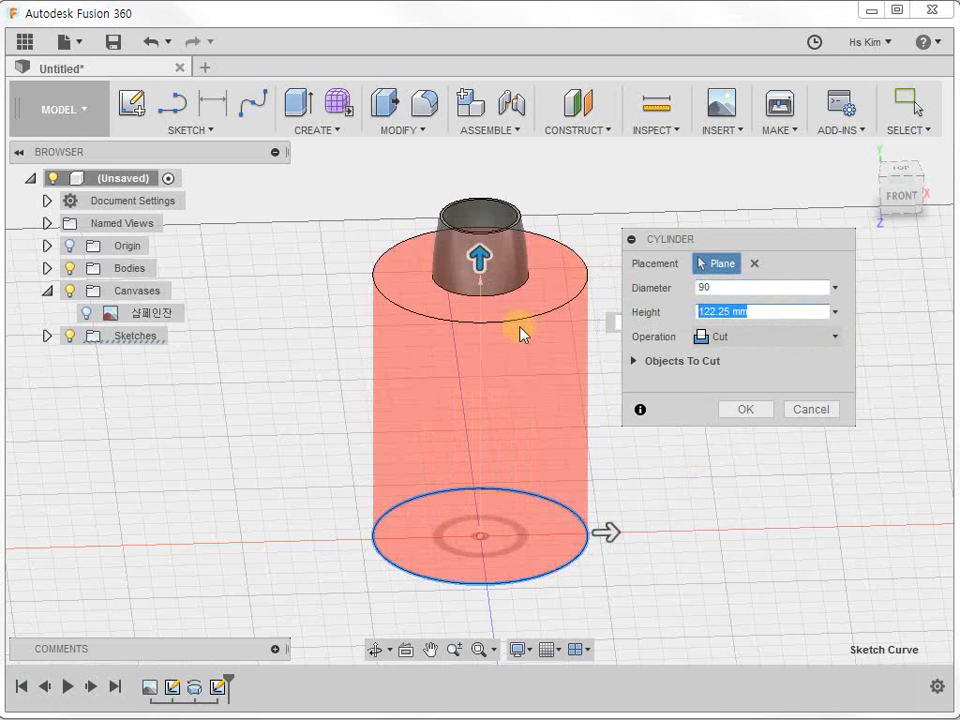
type("120")
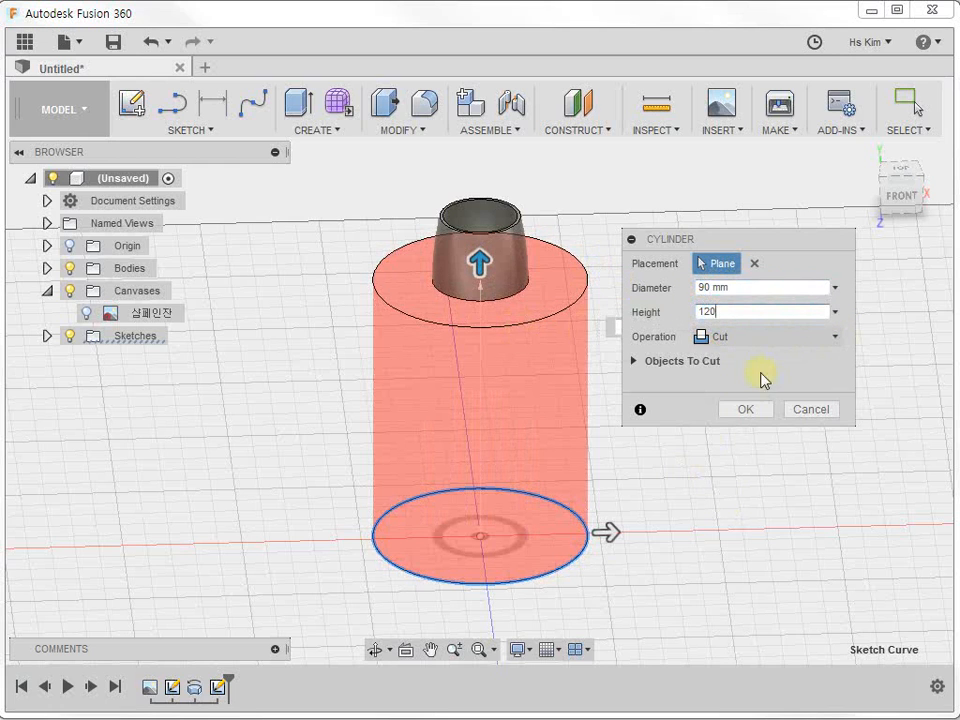
left_click(745, 337)
left_click(755, 429)
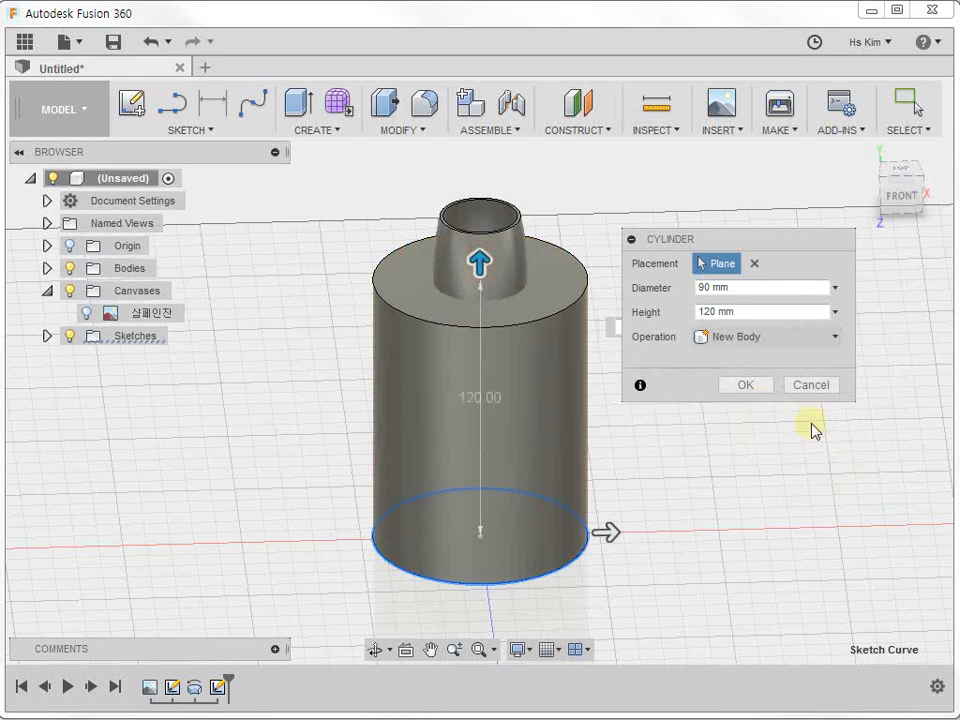
left_click(743, 387)
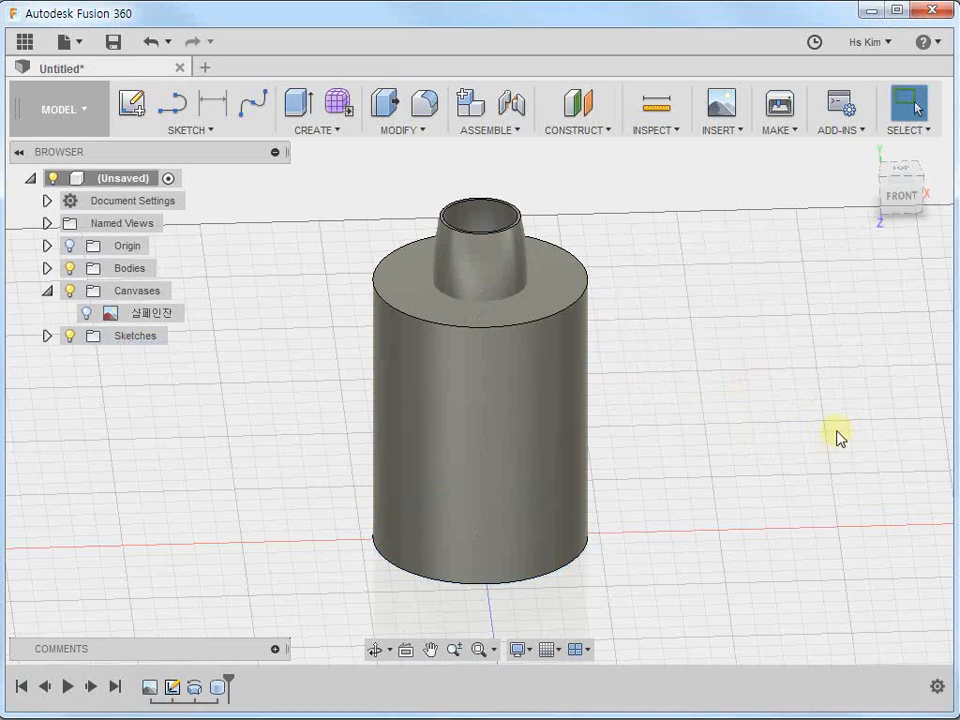
Combine the bodies with a Cut operation, subtracting the glass from the cylinder and keeping the glass as a tool body.
left_click(316, 132)
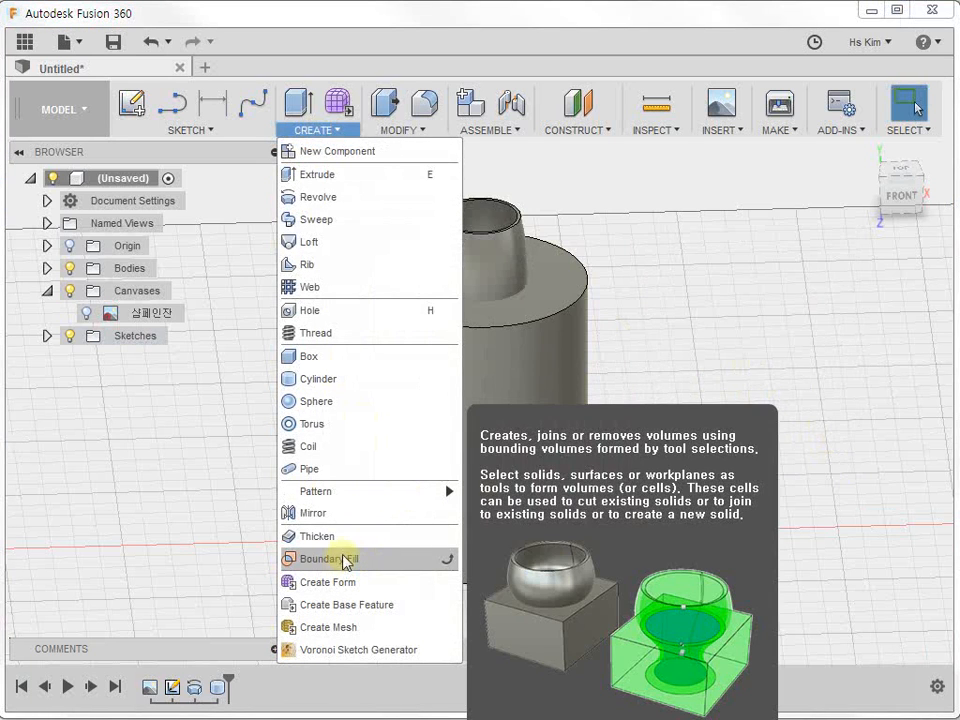
left_click(768, 236)
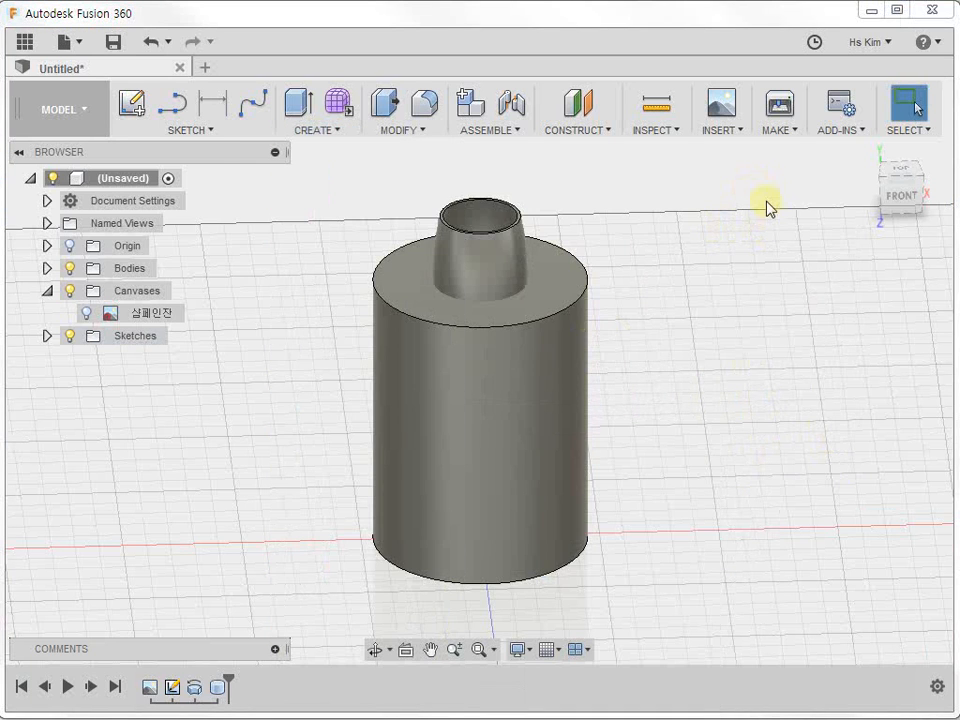
left_click(400, 131)
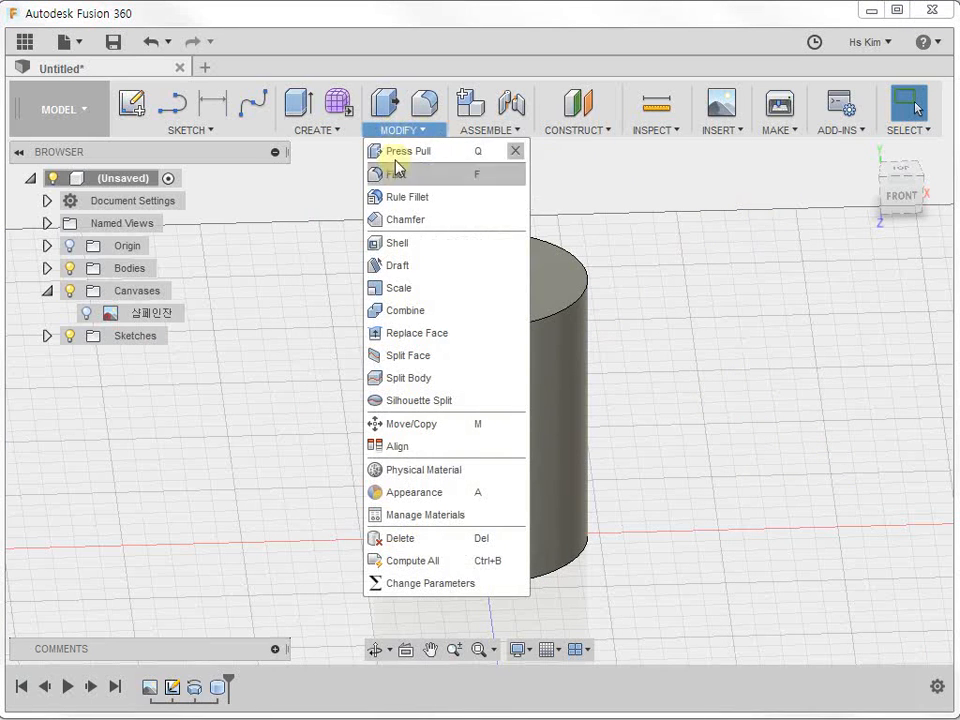
left_click(405, 315)
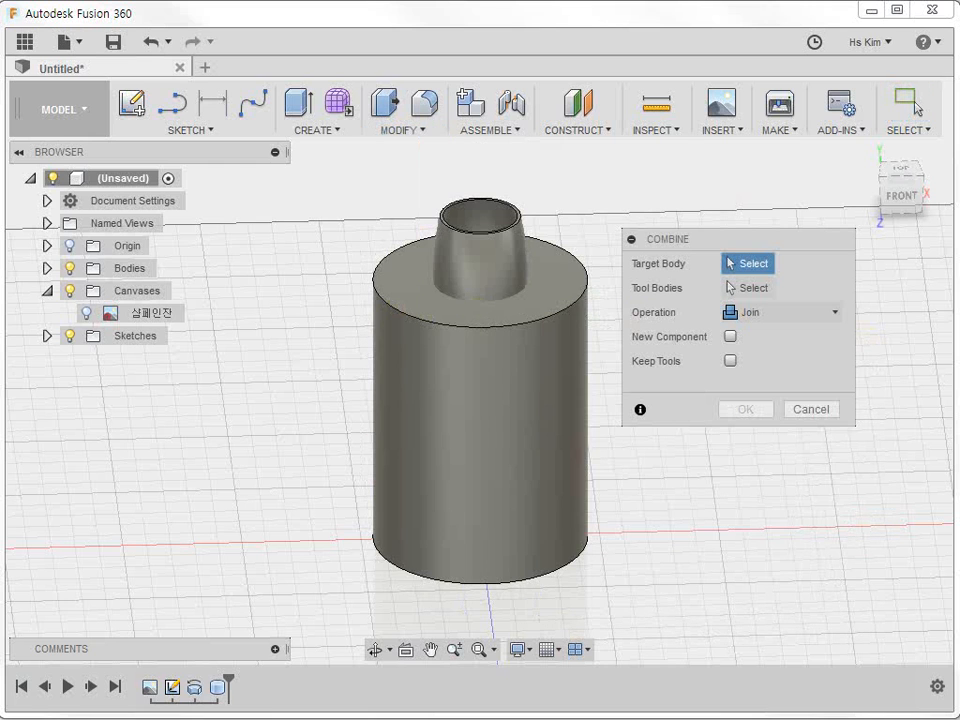
left_click(565, 295)
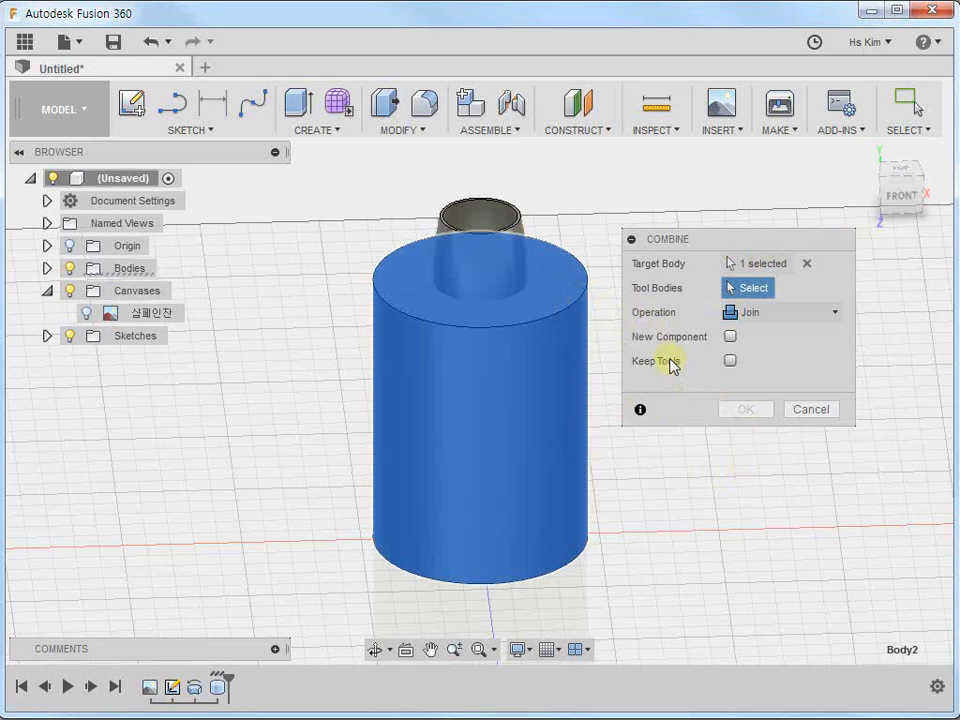
left_click(514, 214)
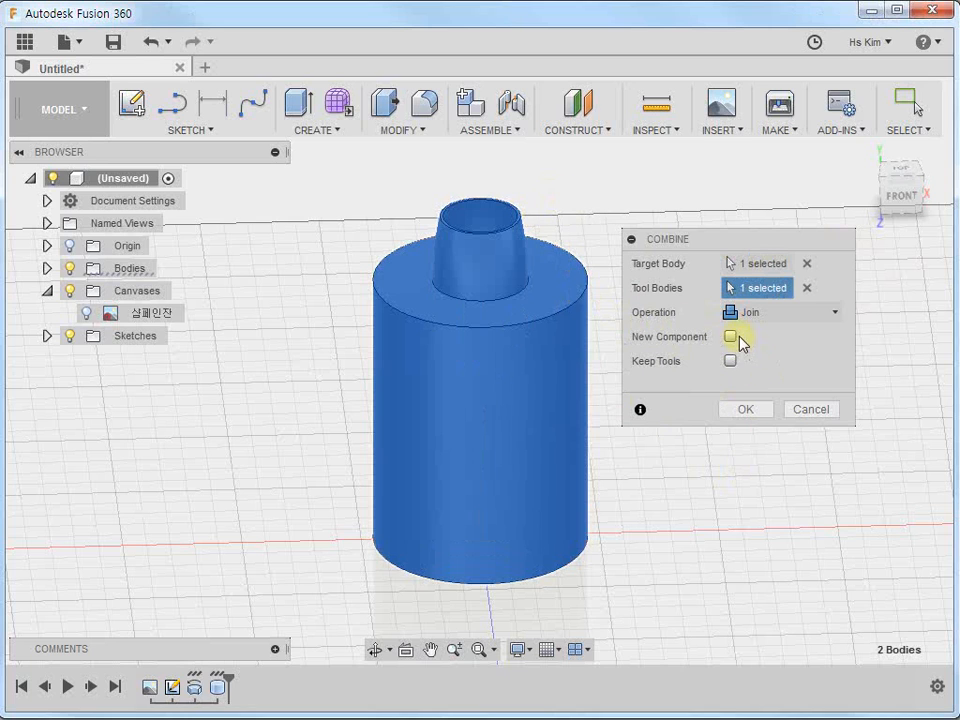
left_click(782, 313)
left_click(755, 362)
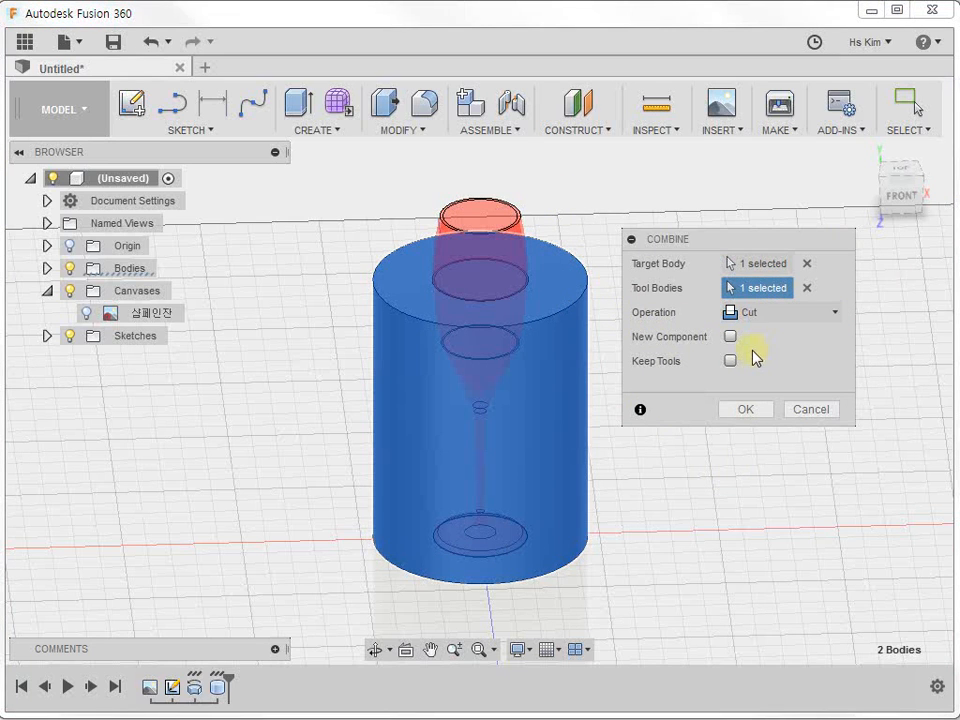
left_click(731, 361)
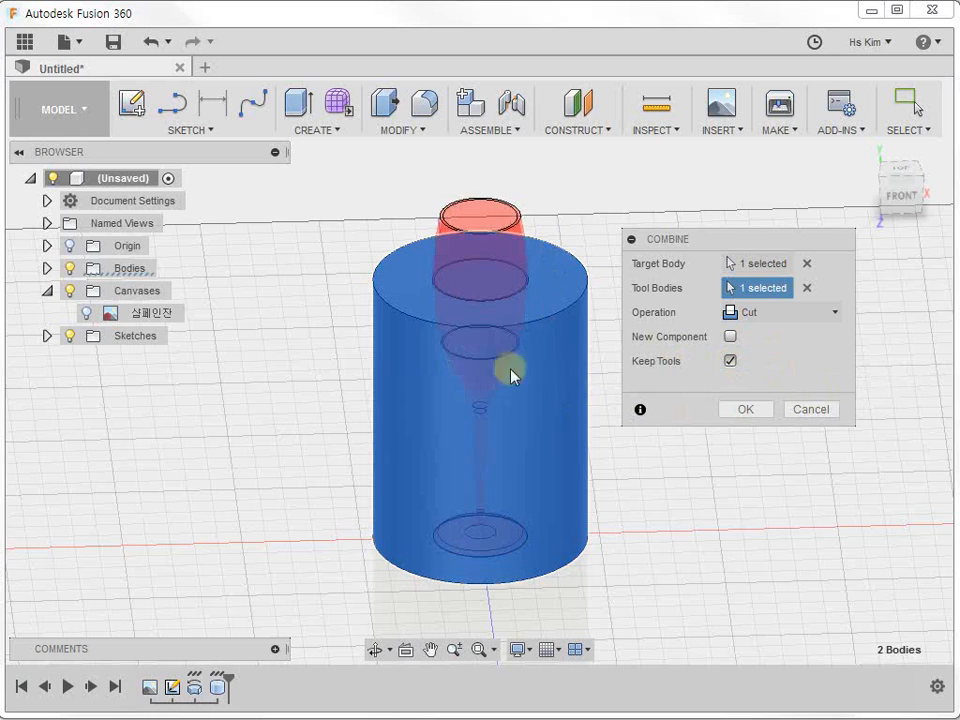
left_click(746, 410)
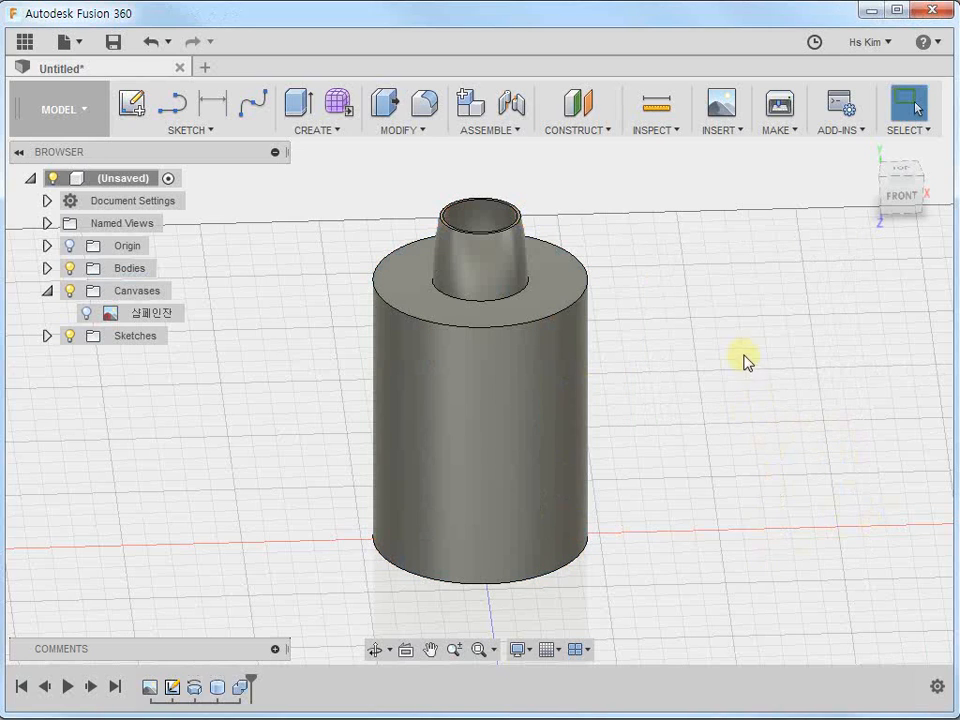
Remove the outer cylinder shell, Body3, leaving the glass and the inner liquid body.
middle_click_drag(760, 370, 640, 362, "shift")
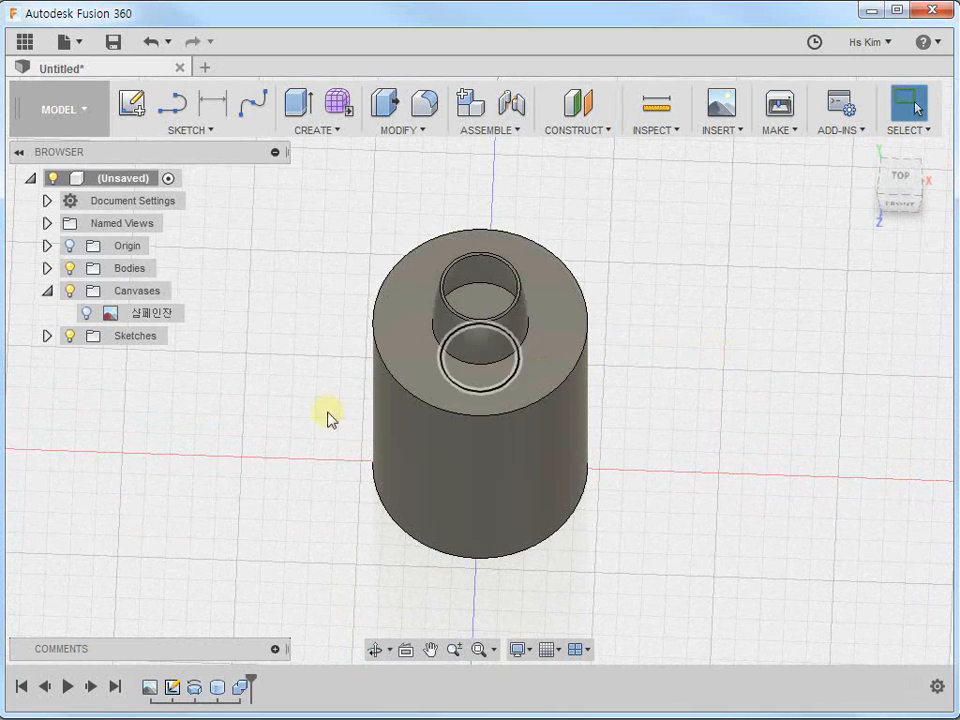
left_click(47, 268)
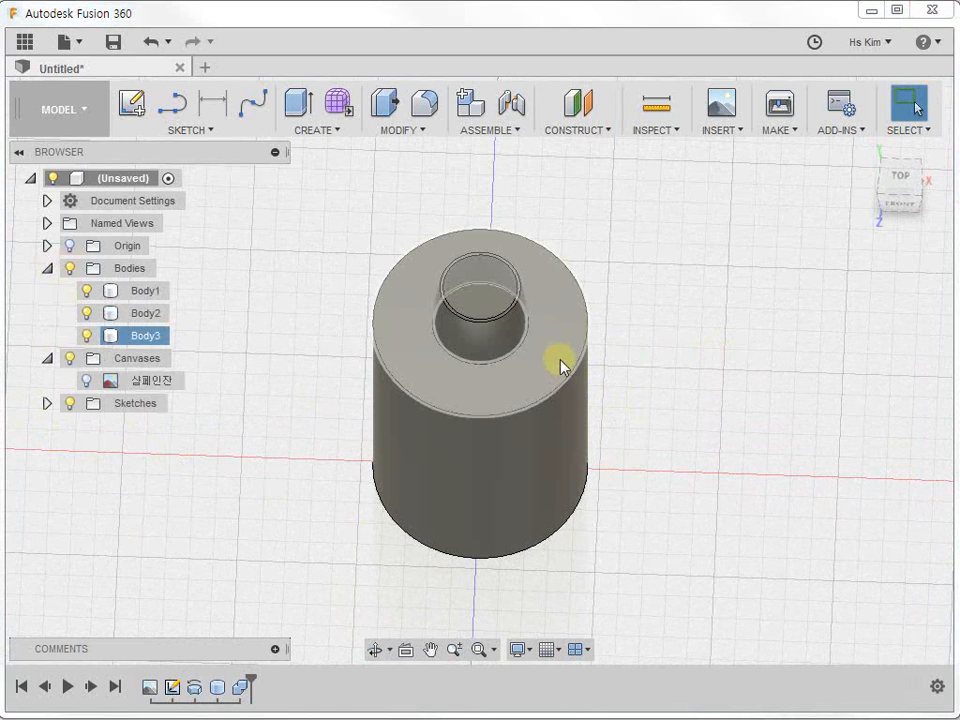
right_click(137, 336)
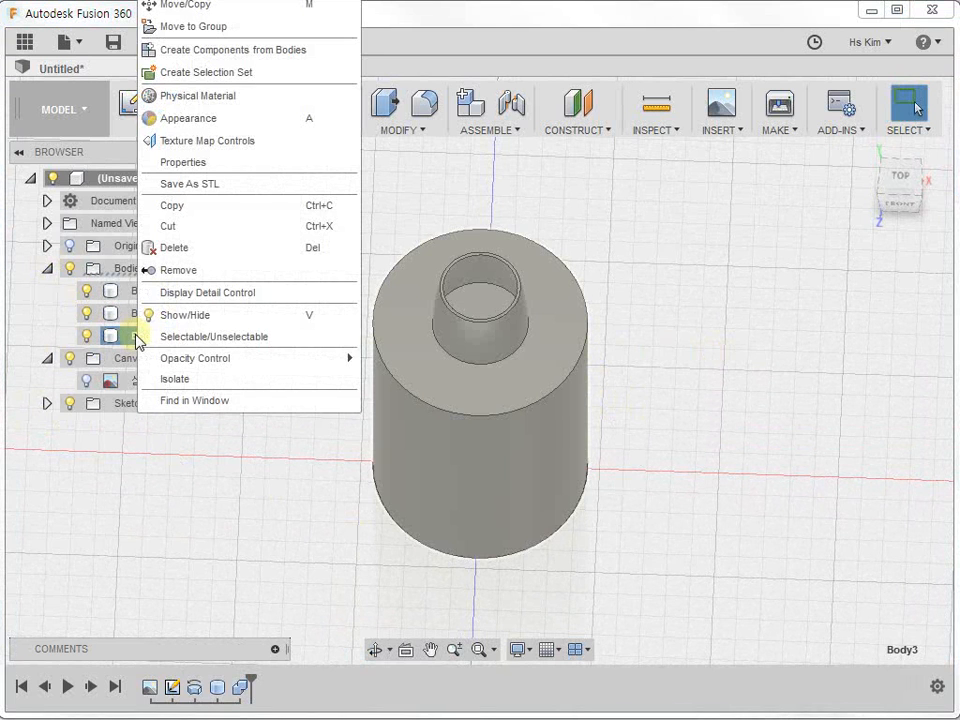
left_click(190, 272)
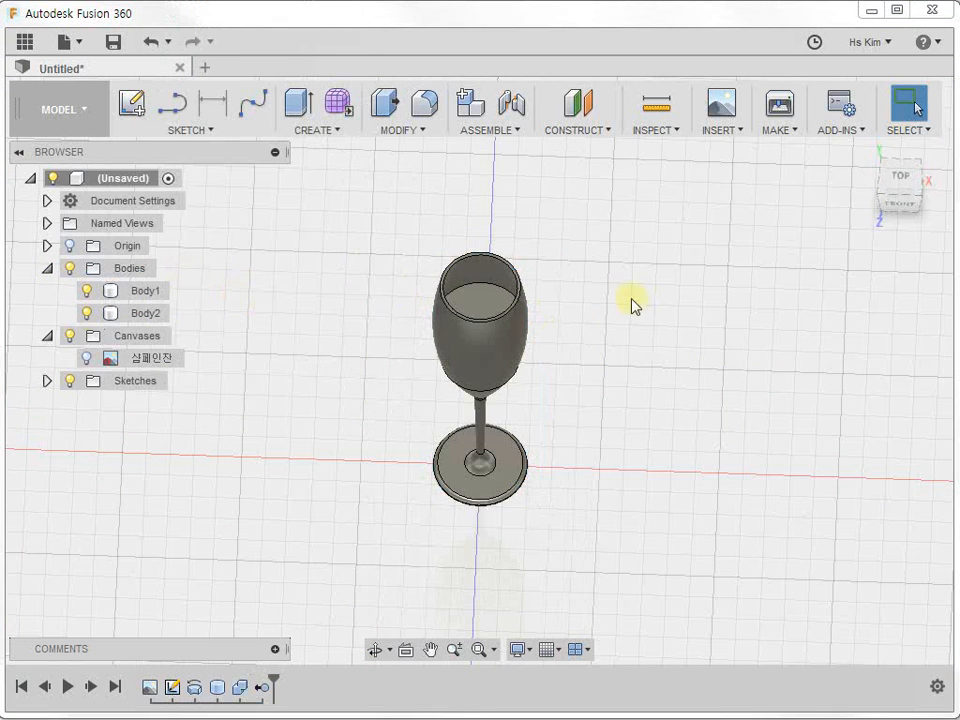
Set the opacity of the glass body, Body1, to 50%.
middle_click_drag(604, 298, 570, 332, "shift")
scroll(476, 360, "up", 5)
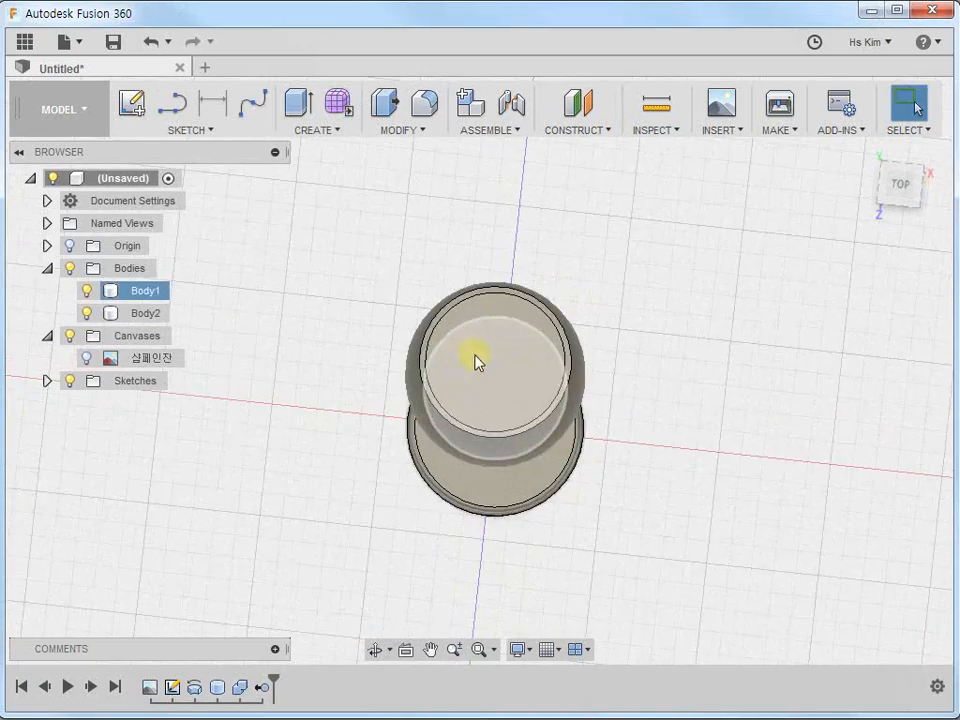
middle_click_drag(690, 407, 677, 364, "shift")
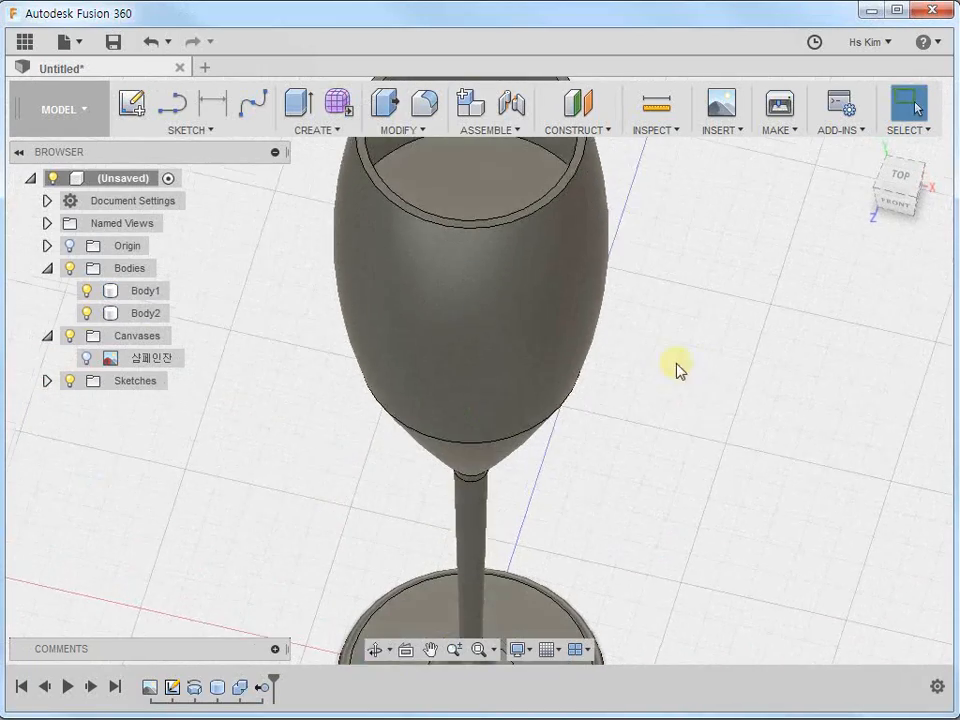
scroll(500, 385, "down", 5)
middle_click_drag(639, 418, 640, 385, "shift")
key("Escape")
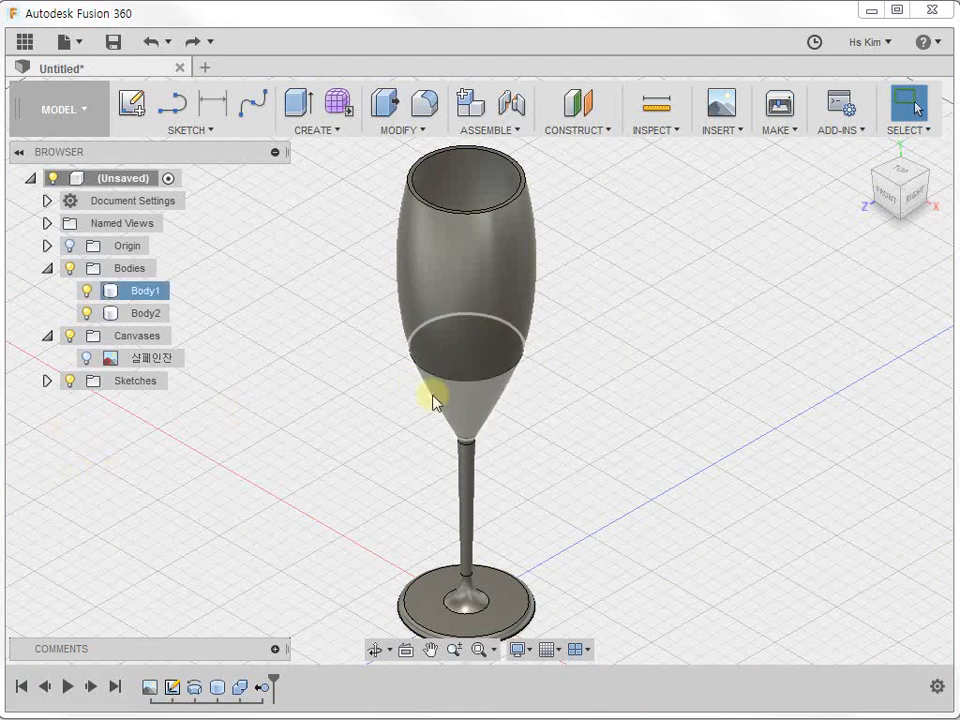
left_click(142, 292)
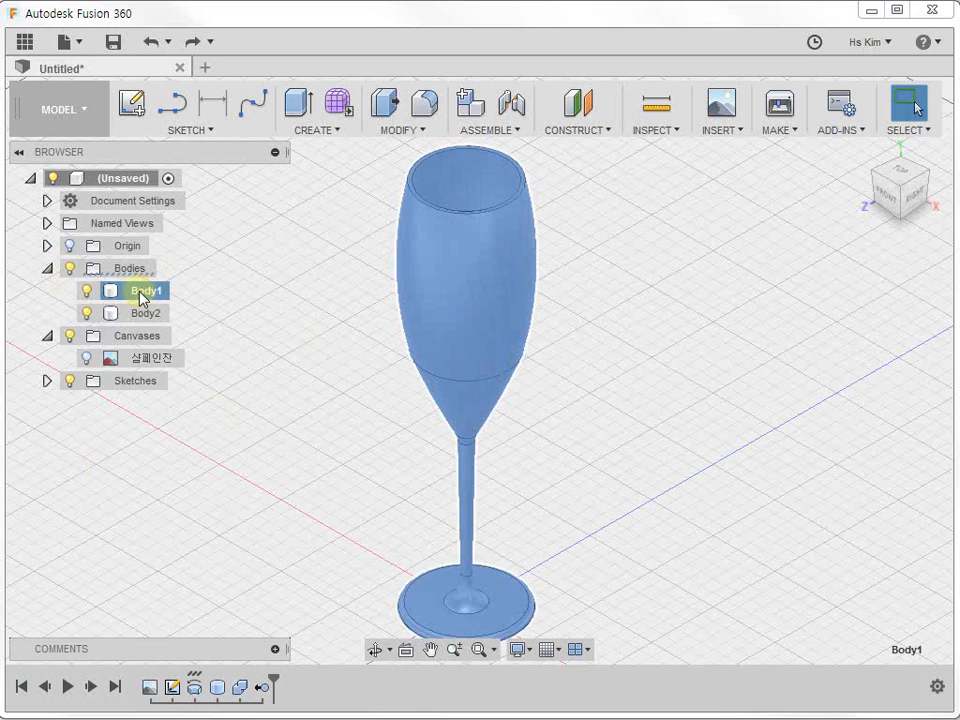
right_click(142, 297)
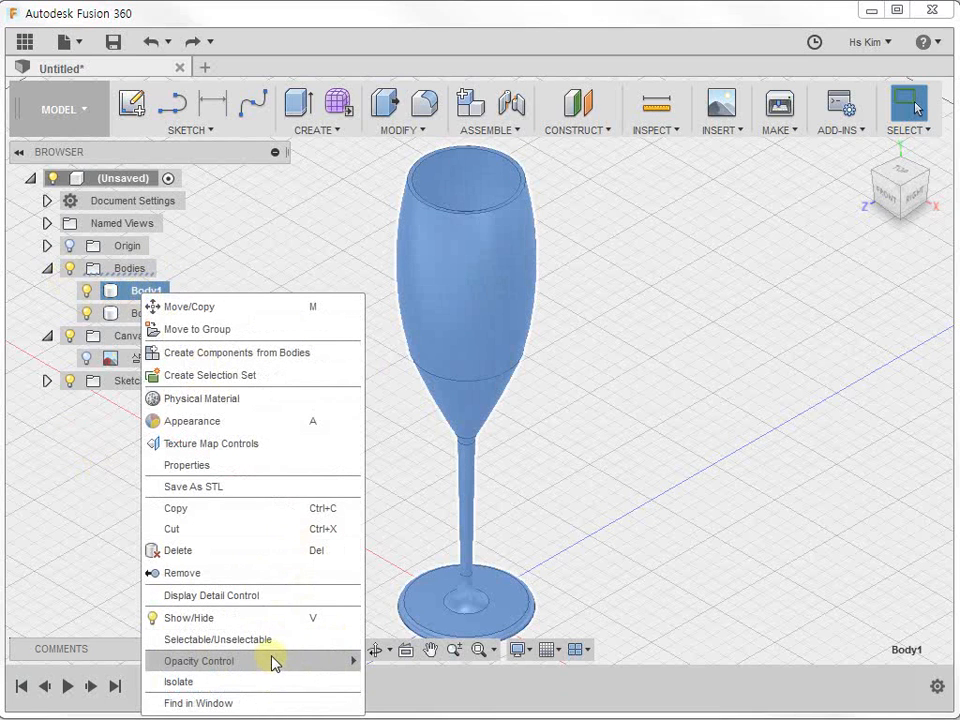
mouse_move(275, 663)
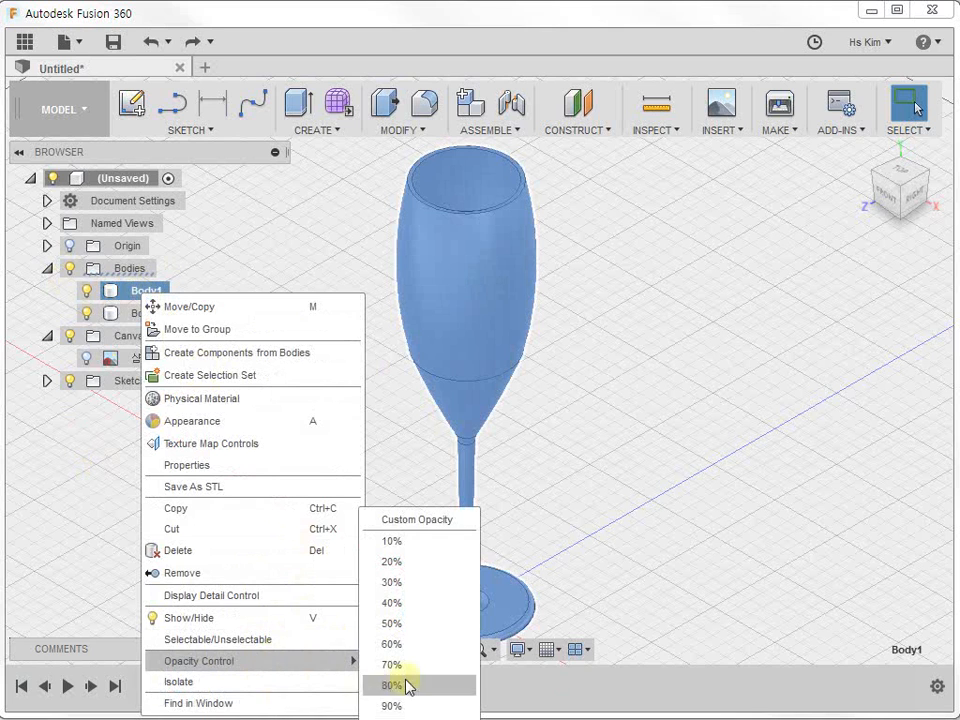
left_click(400, 623)
left_click(645, 360)
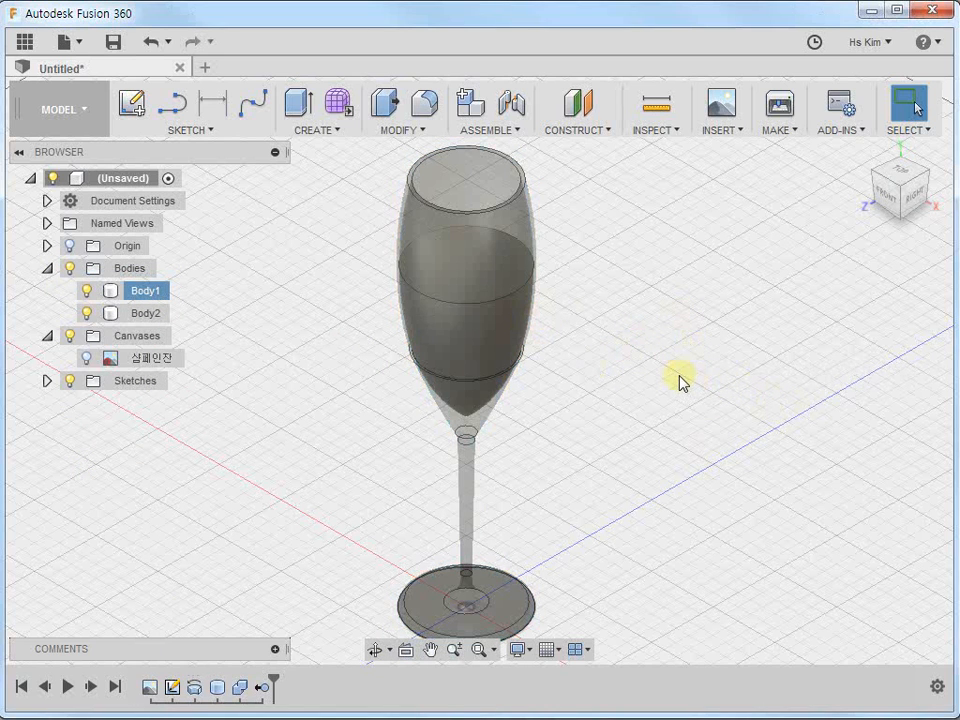
Start a new sketch on the vertical front plane through the glass's centre axis.
left_click(133, 106)
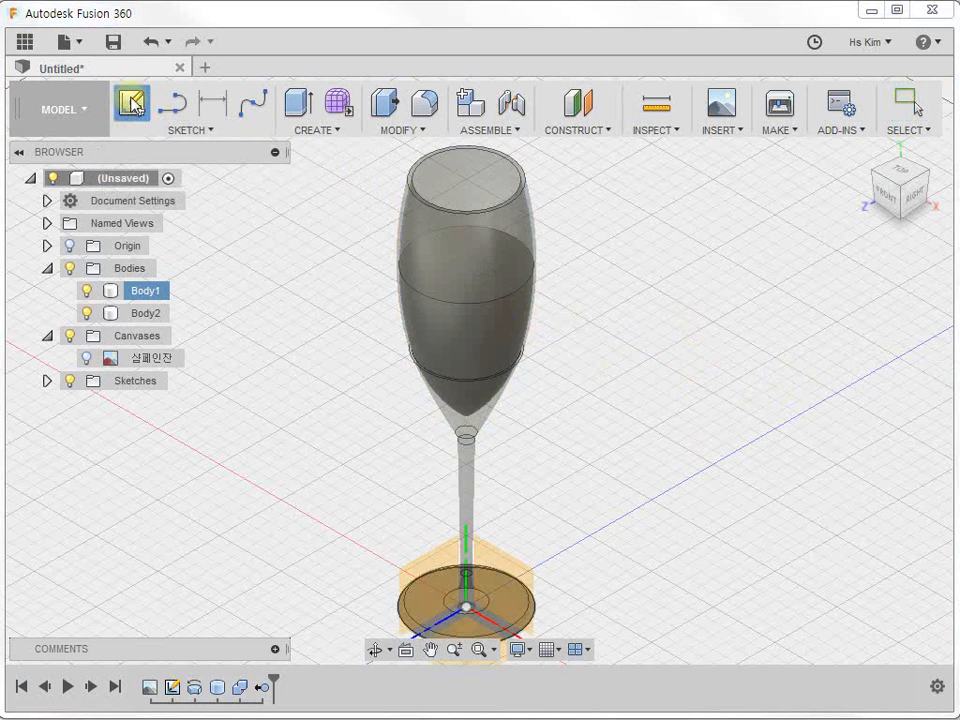
left_click(536, 559)
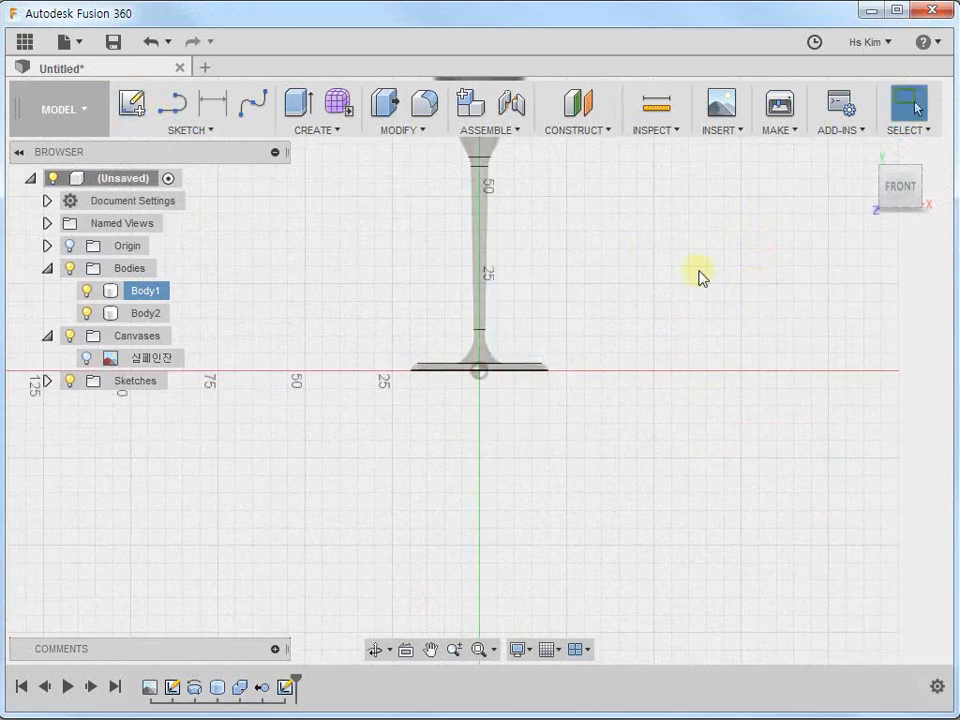
middle_click_drag(578, 193, 490, 545)
Draw a wavy five-point spline across the bowl just below the liquid's top edge, extending past both sides, and finish the sketch.
left_click(150, 130)
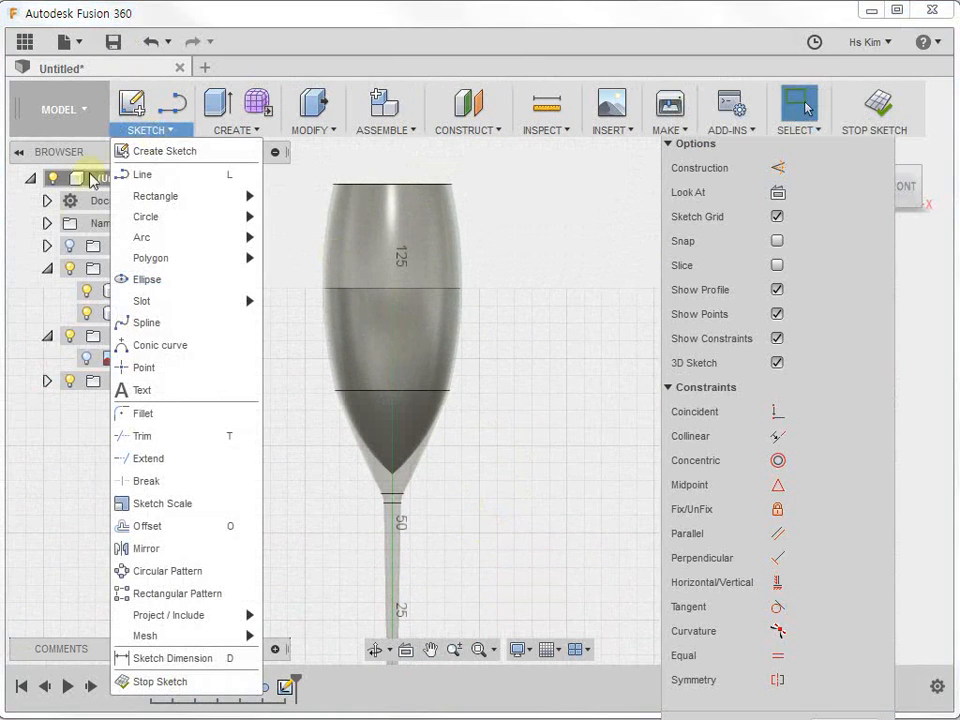
left_click(161, 330)
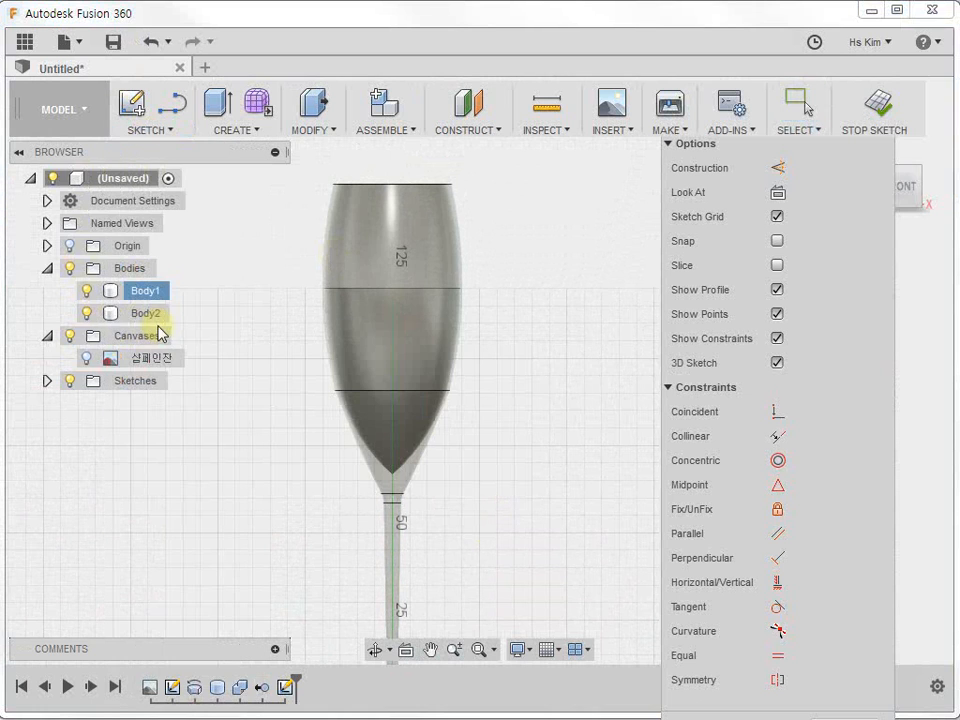
left_click(307, 320)
scroll(362, 280, "up", 5)
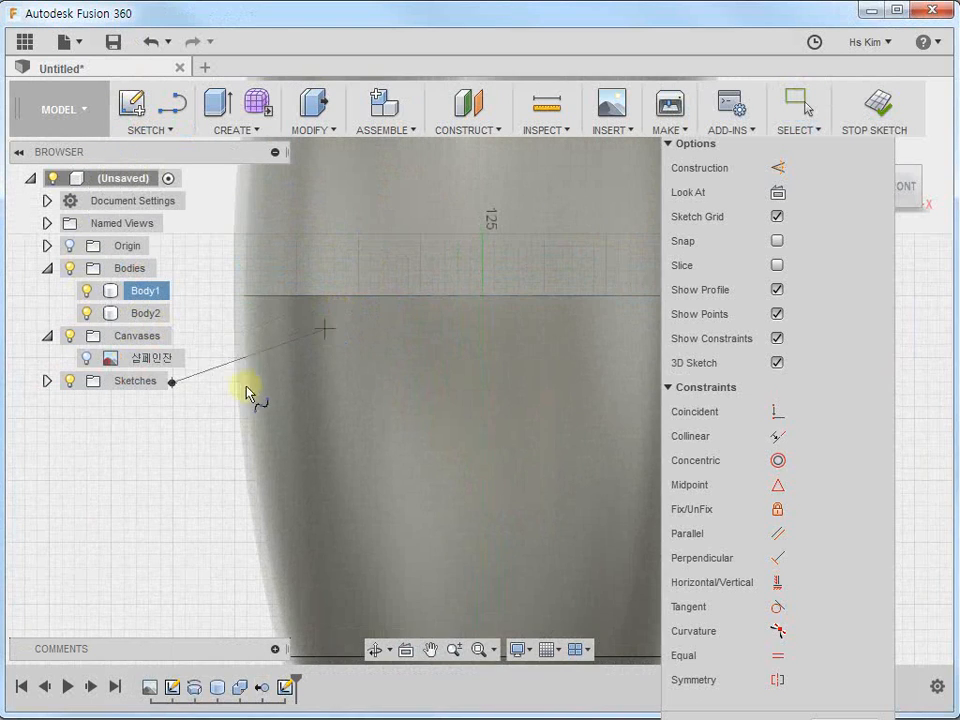
left_click(294, 316)
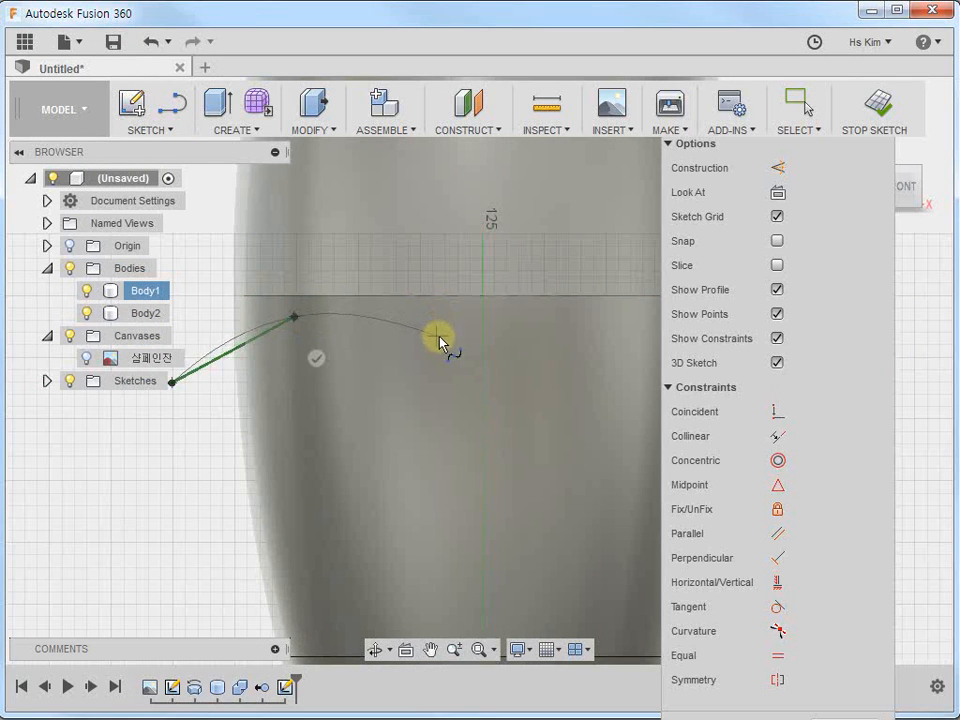
left_click(439, 336)
mouse_move(576, 328)
middle_mouse_down()
mouse_move(514, 369)
mouse_move(381, 384)
middle_mouse_up()
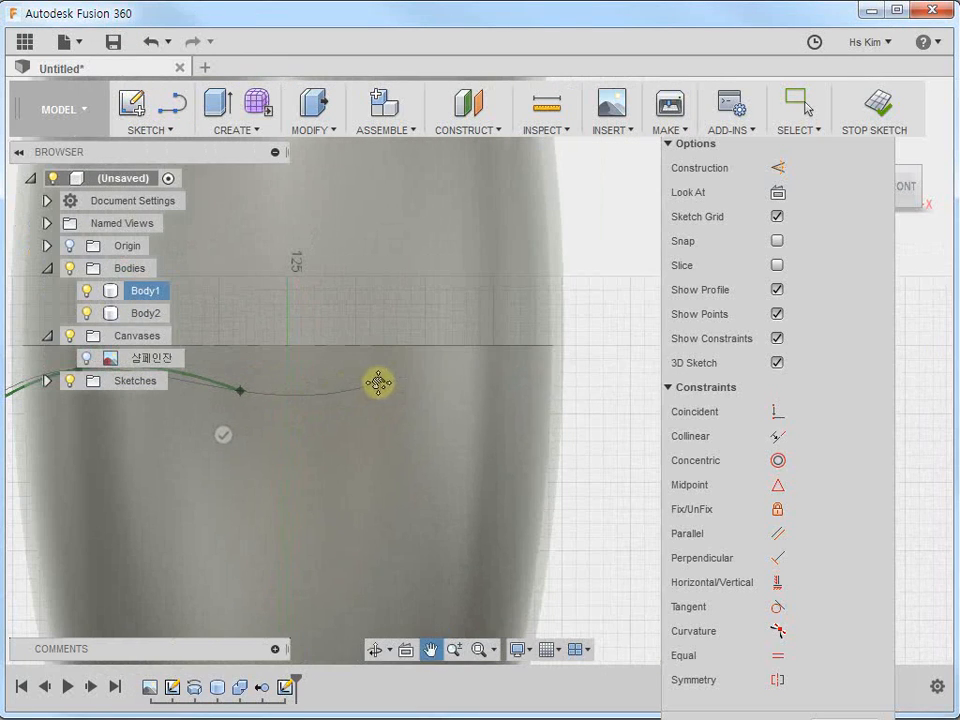
left_click(433, 362)
left_click(611, 406)
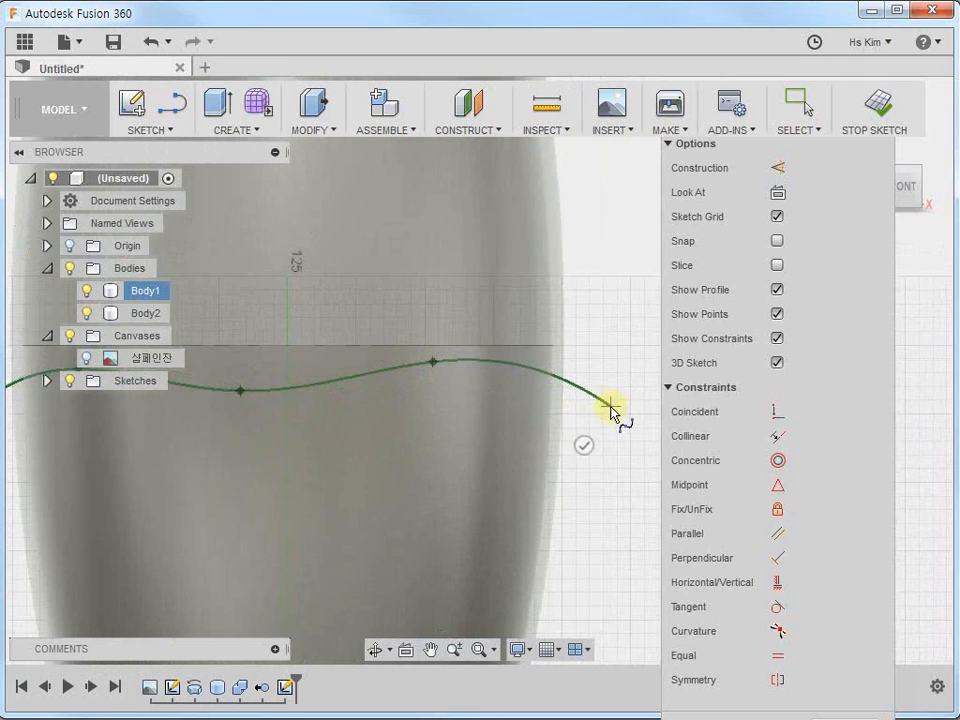
left_click(582, 444)
scroll(365, 320, "down", 5)
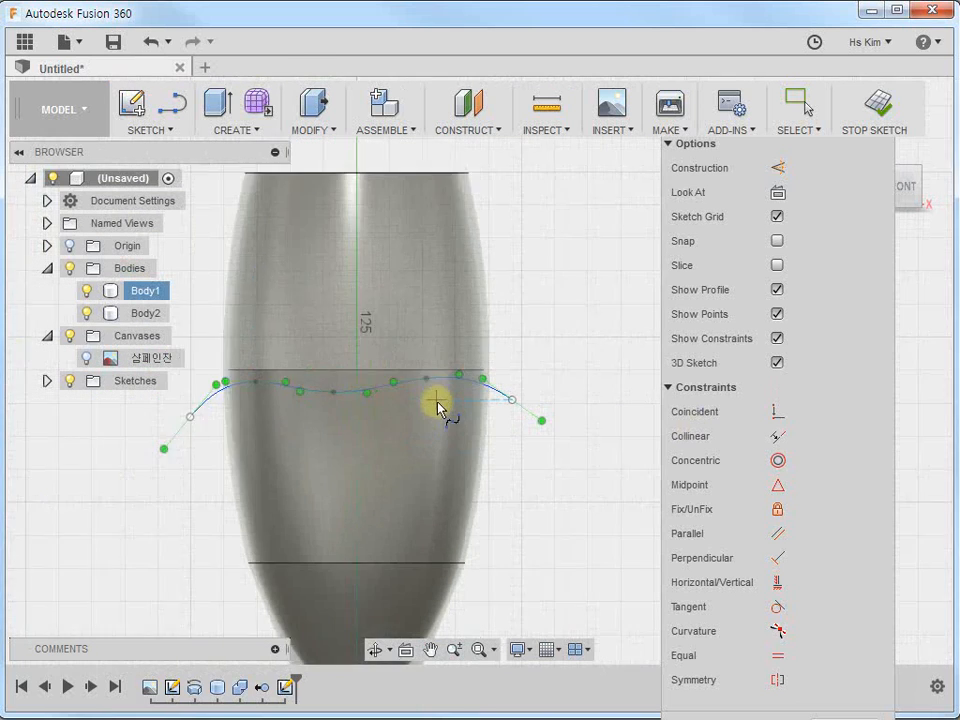
left_click(878, 105)
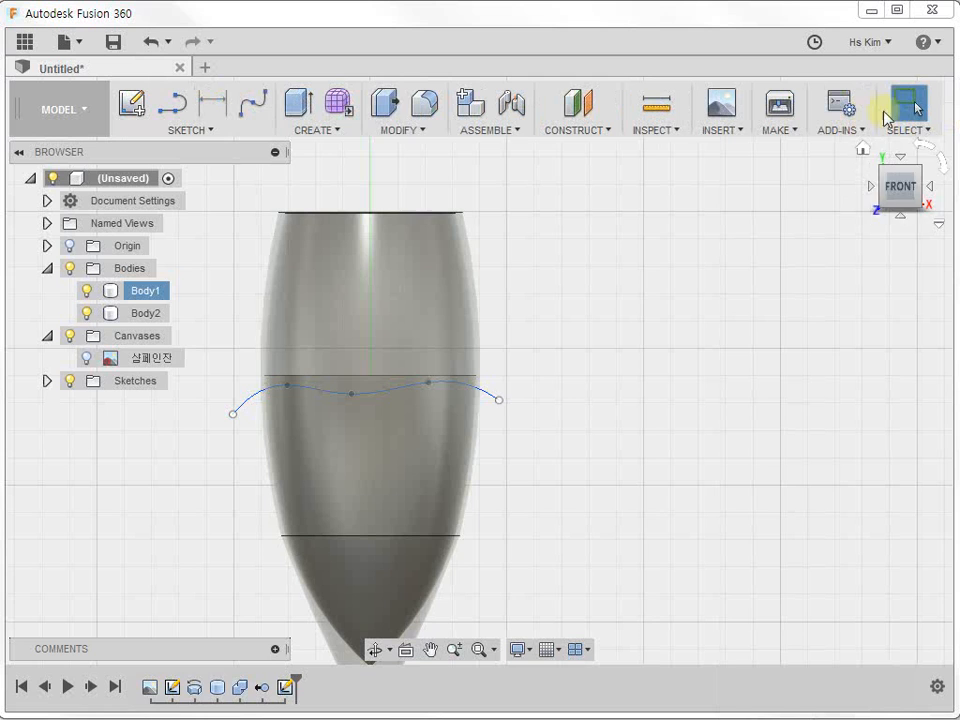
Split the liquid body, Body2, using the wavy spline as the splitting tool, with the splitting tool extended.
left_click(404, 131)
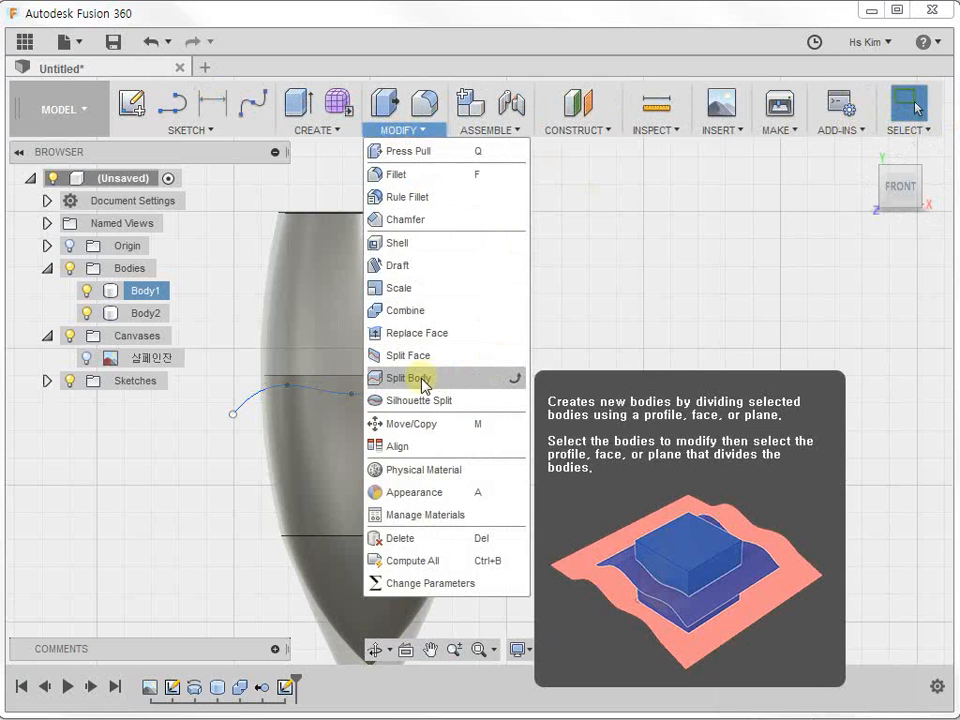
left_click(435, 380)
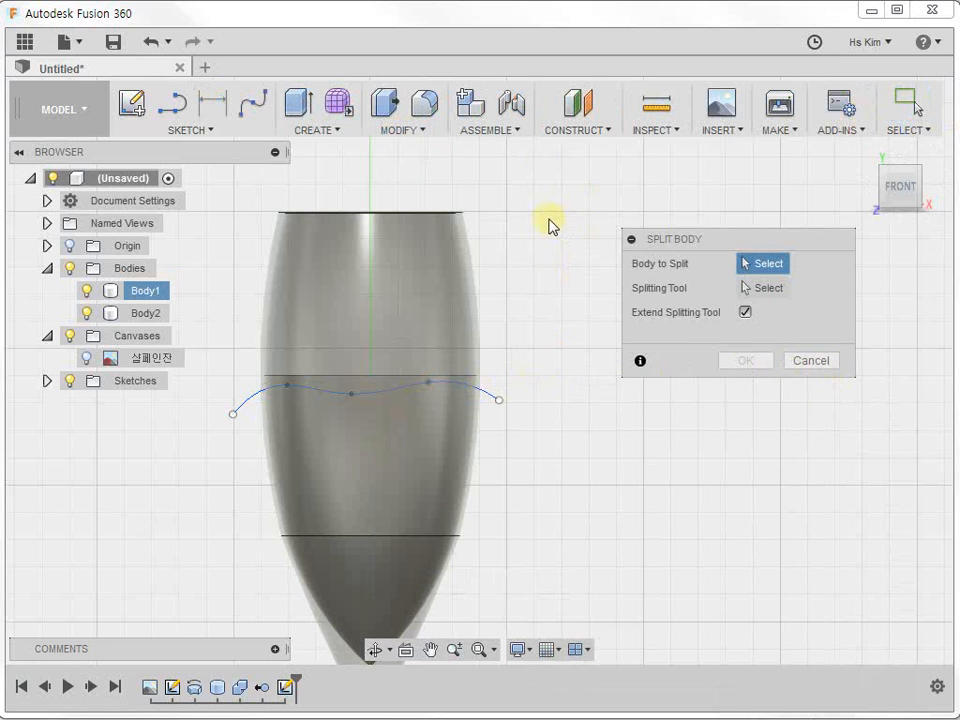
middle_click_drag(557, 241, 497, 272, "shift")
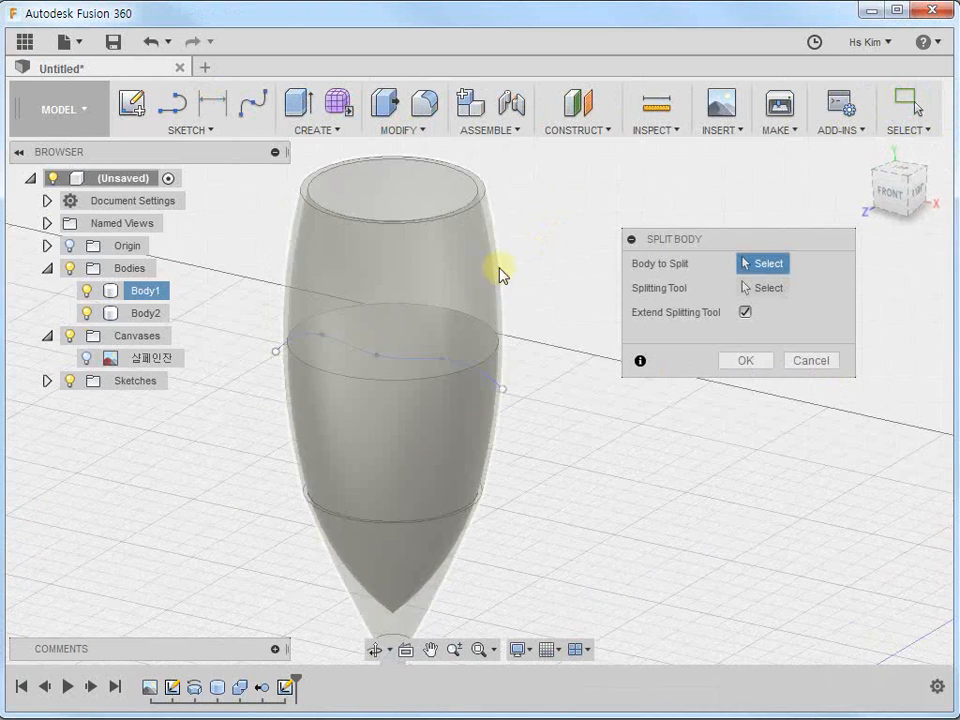
left_click(112, 313)
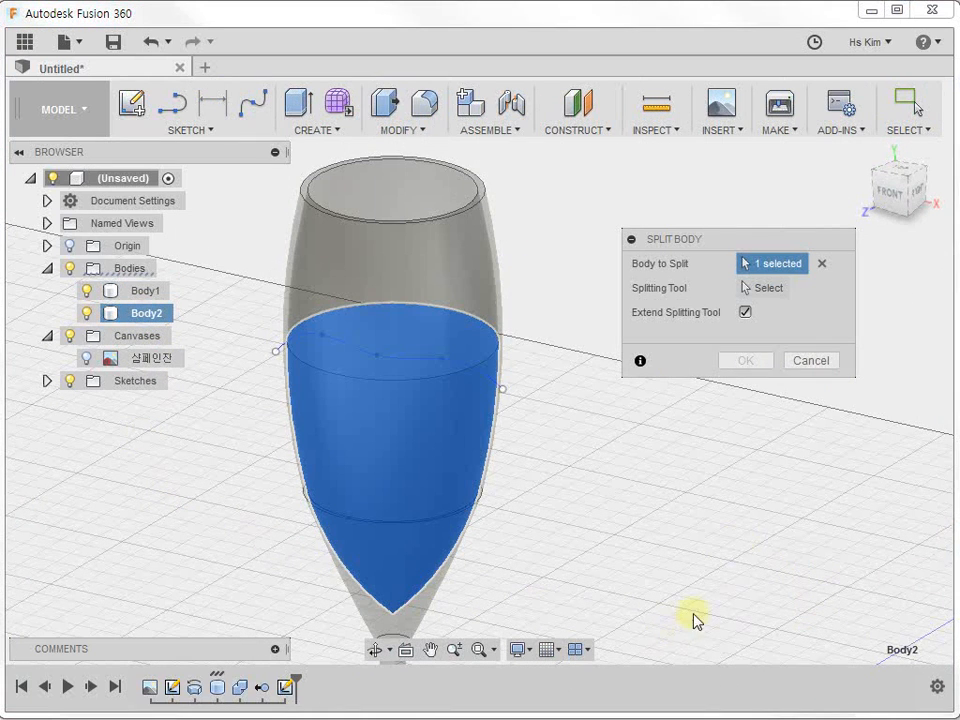
left_click(755, 287)
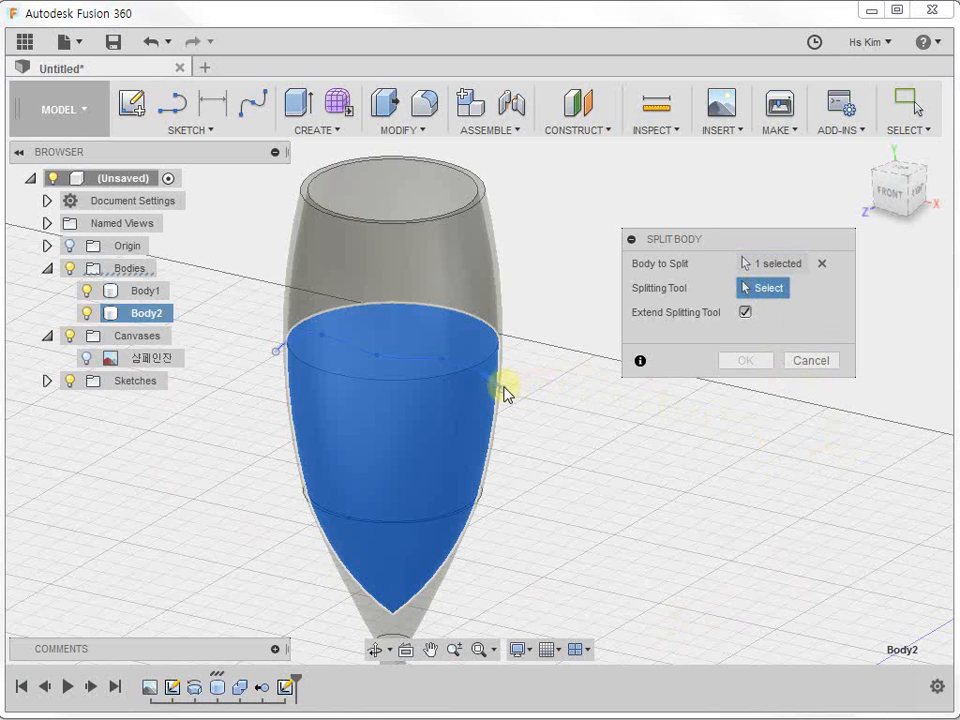
left_click(506, 392)
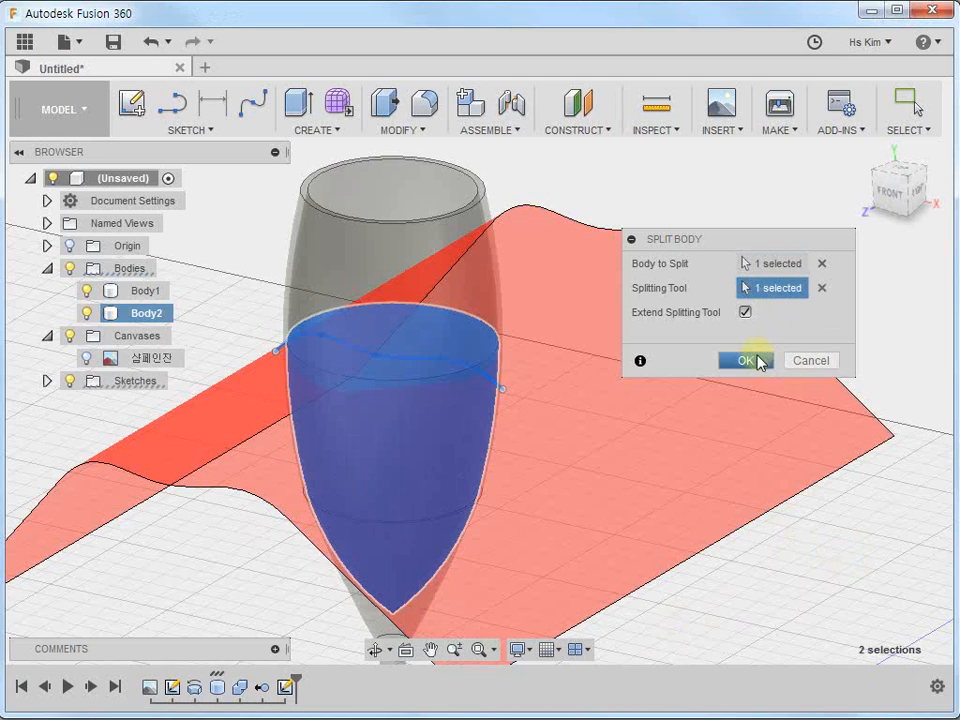
left_click(752, 361)
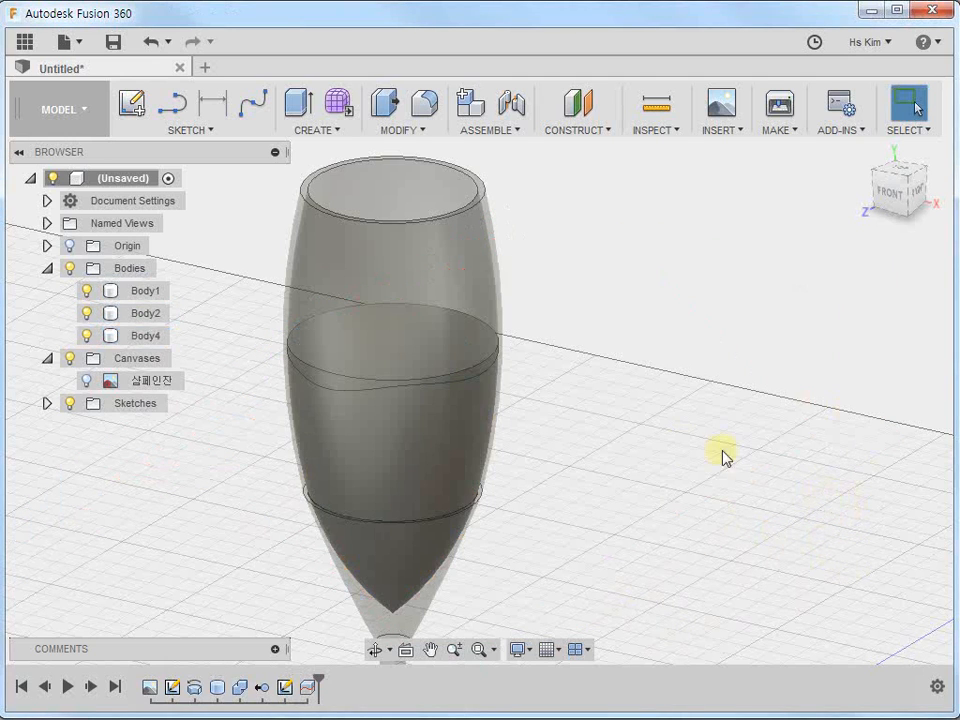
Remove Body4, the thin piece of liquid above the wavy cut.
left_click(147, 316)
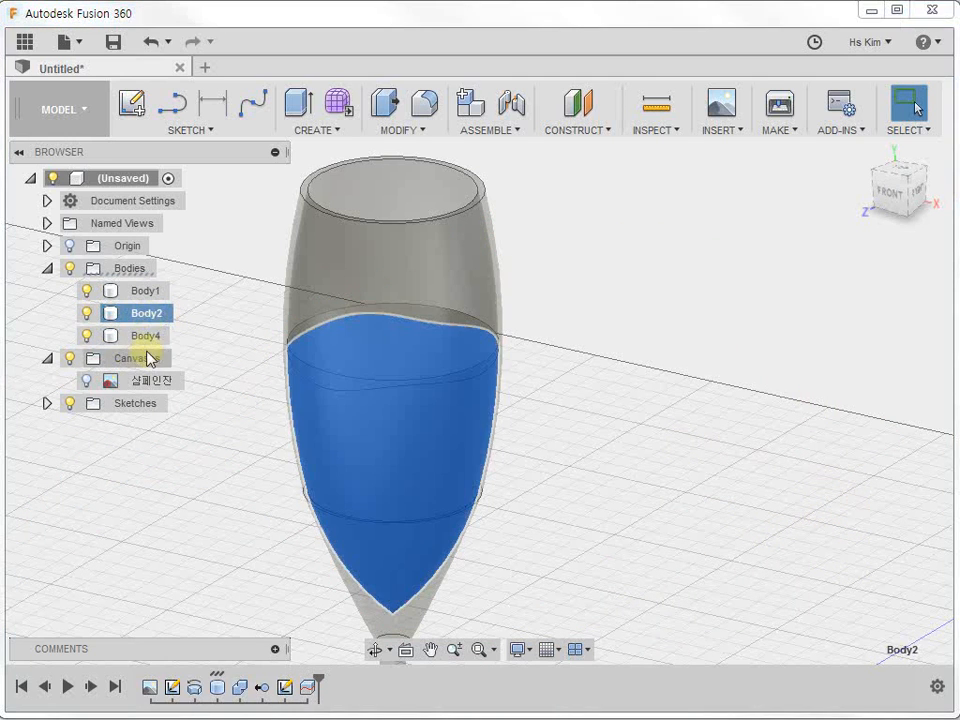
left_click(149, 340)
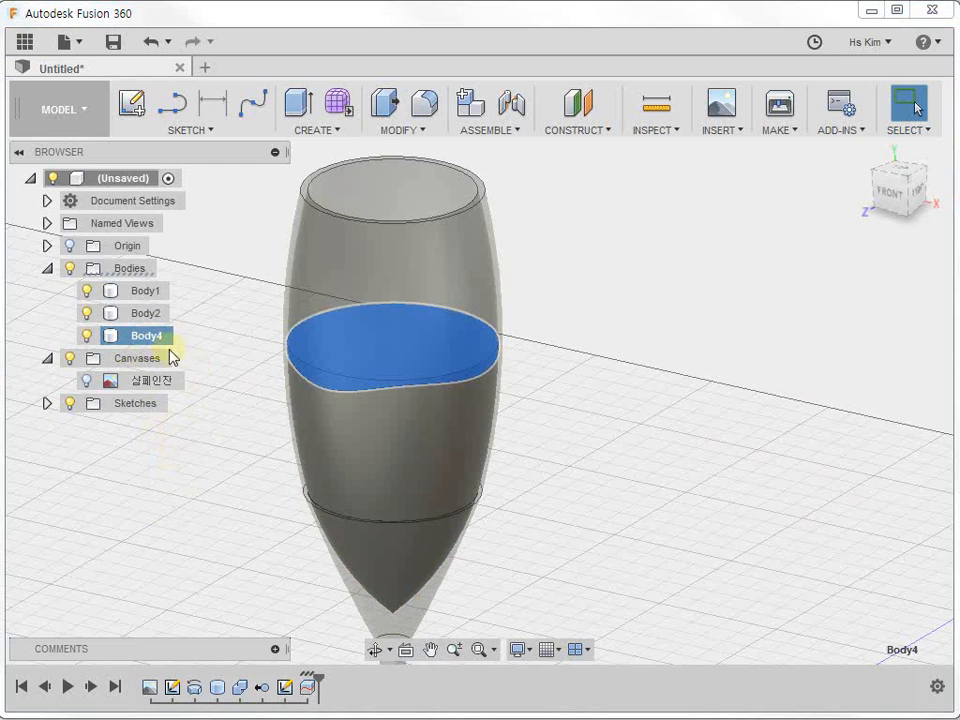
right_click(145, 338)
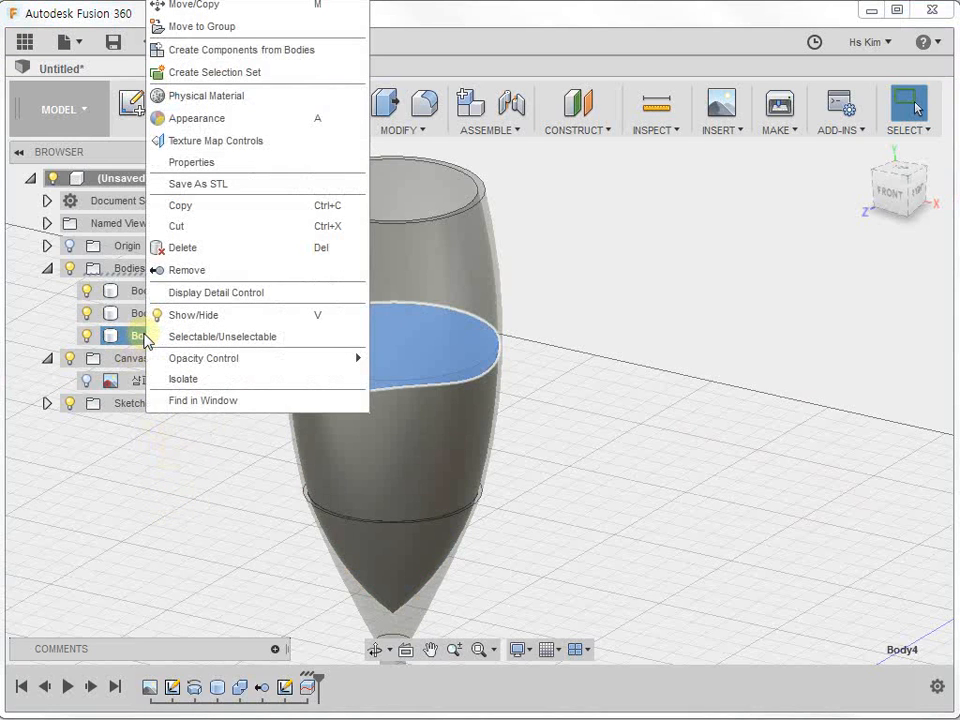
left_click(187, 270)
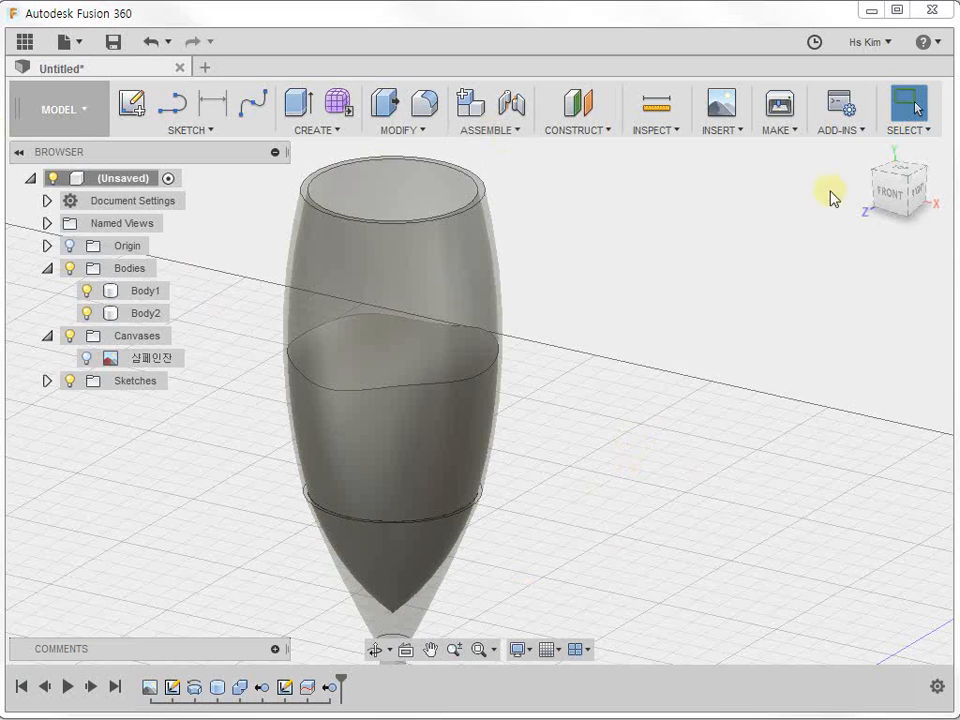
middle_click_drag(650, 315, 713, 278)
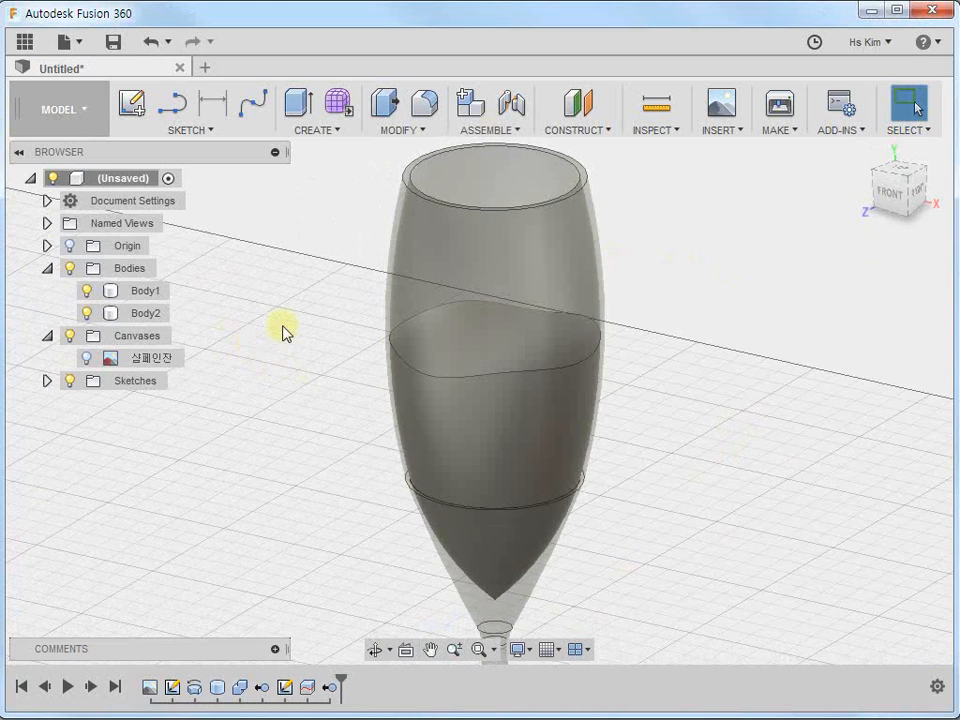
left_click(152, 316)
left_click(146, 291)
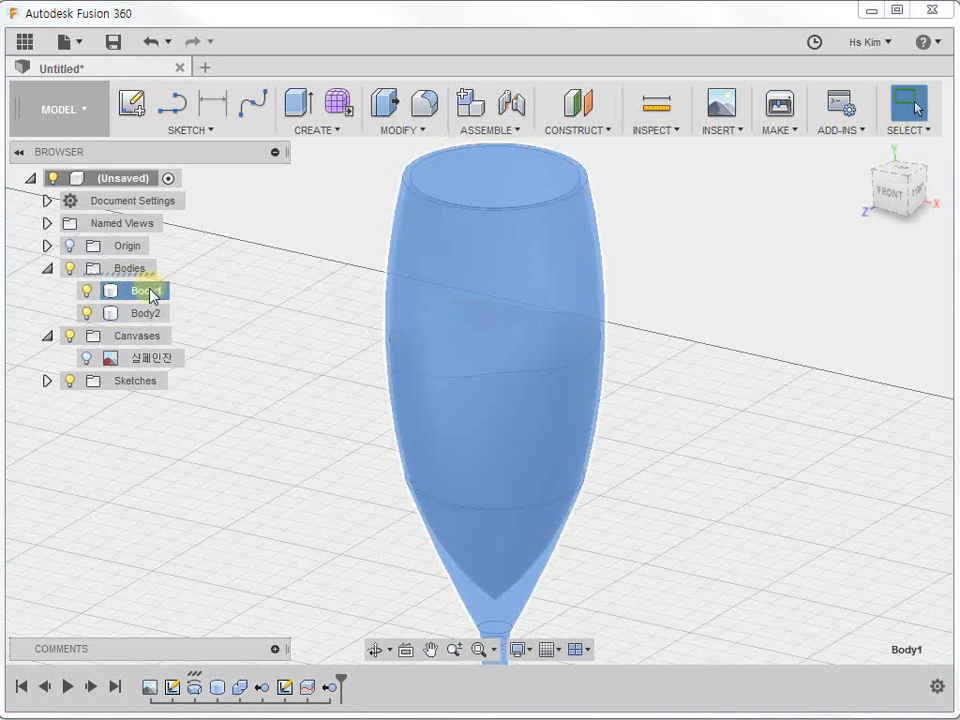
left_click(130, 315)
left_click(278, 430)
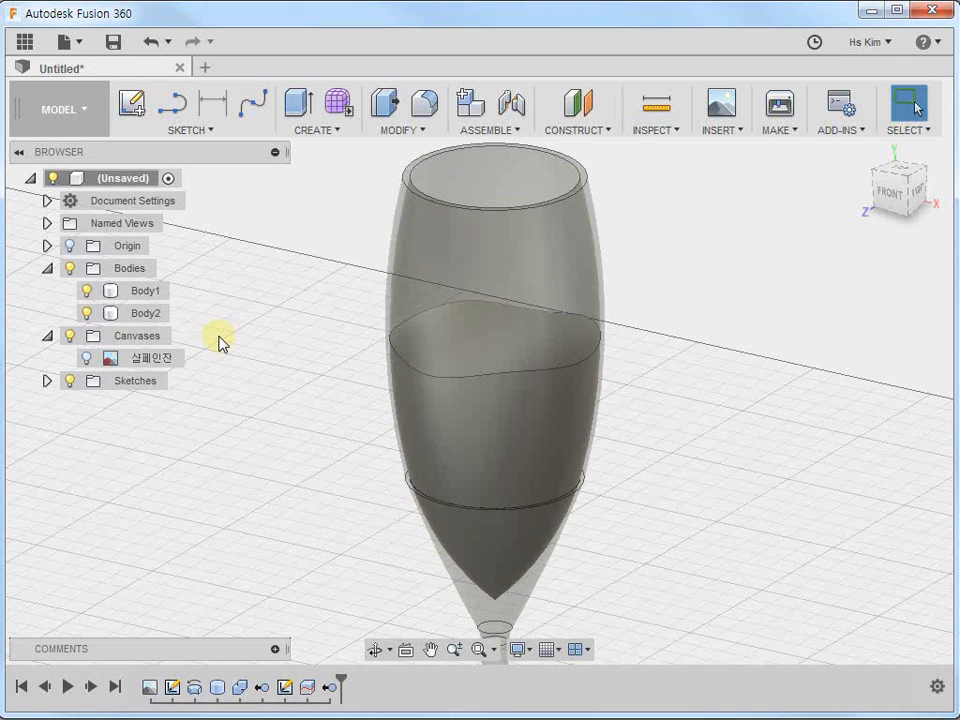
Start a new sketch on the horizontal origin plane at the glass's foot.
left_click(130, 105)
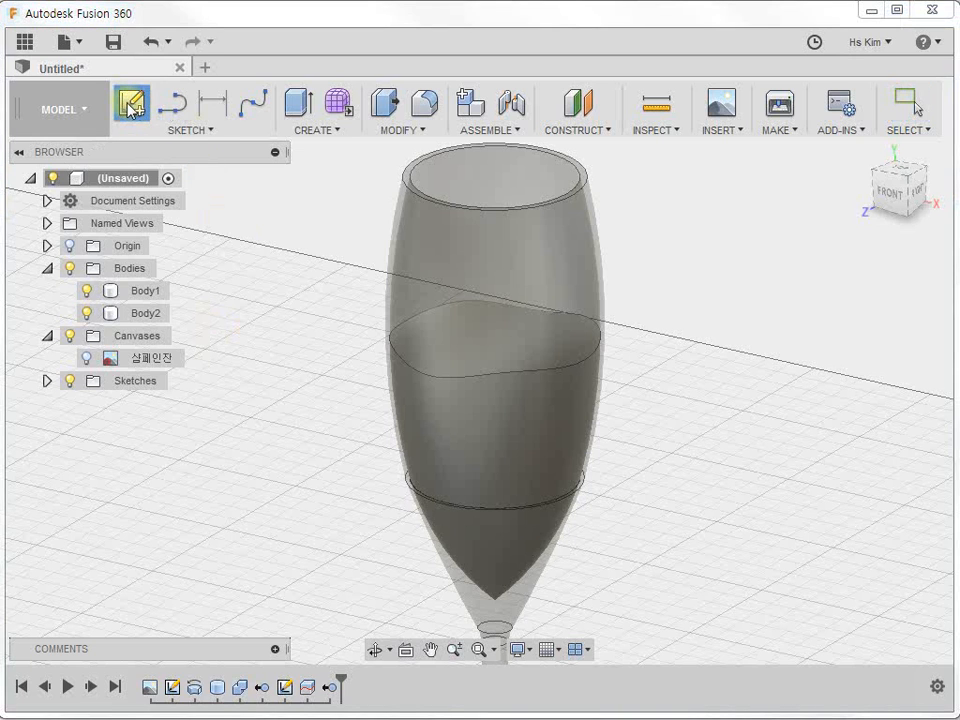
left_click(453, 310)
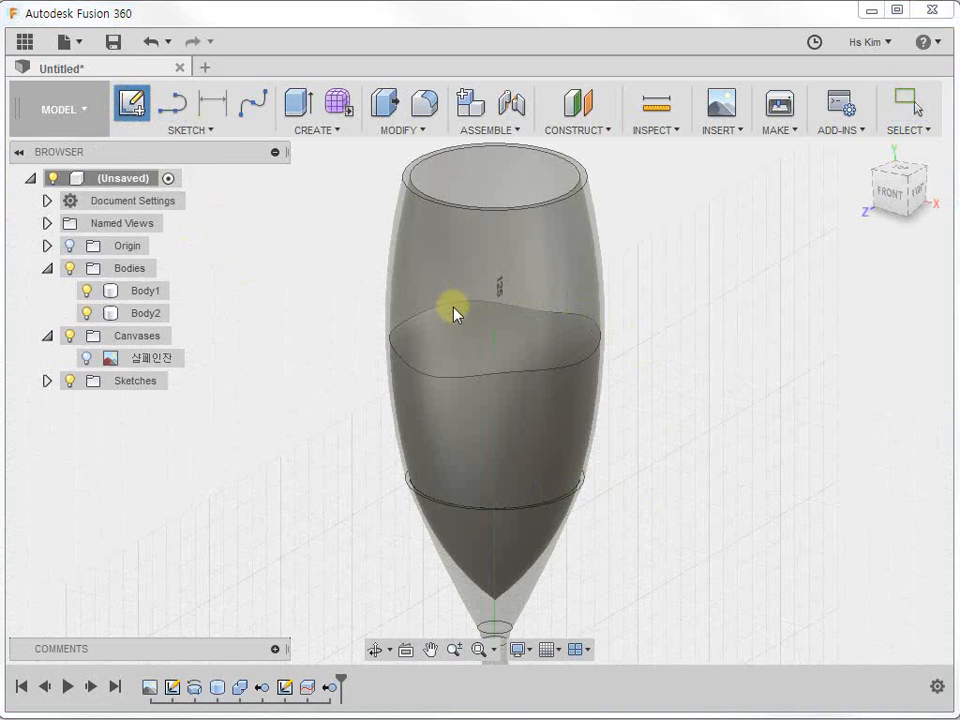
mouse_move(826, 400)
middle_mouse_down()
mouse_move(741, 317)
mouse_move(714, 246)
middle_mouse_up()
scroll(577, 382, "down", 1)
scroll(577, 383, "down", 2)
left_click(510, 628)
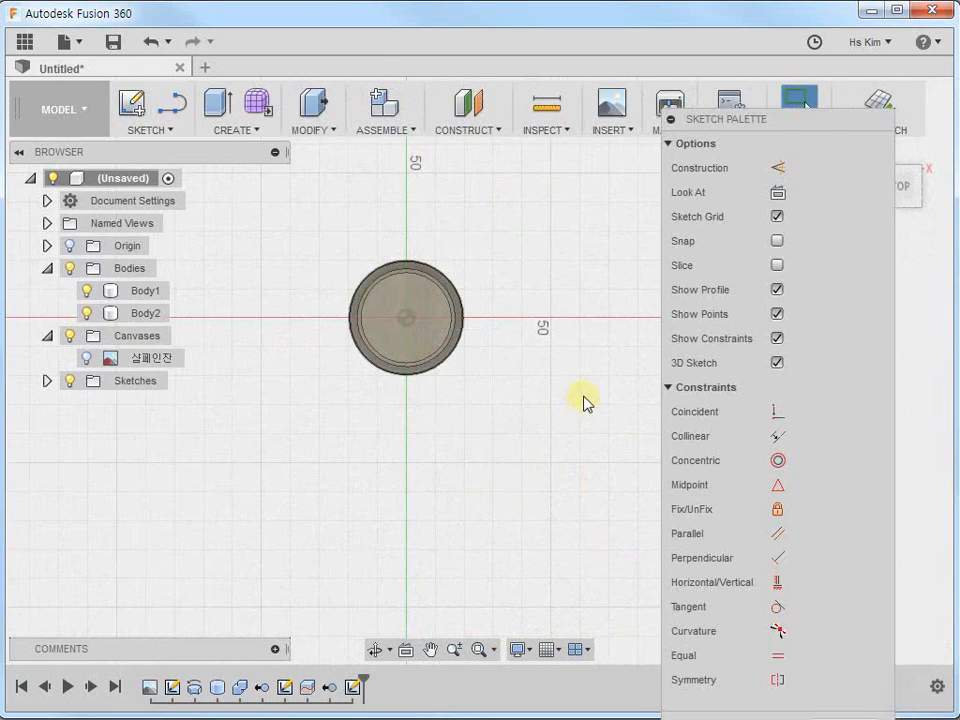
Draw a 200 mm diameter center circle at the origin around the glass's foot and finish the sketch.
left_click(140, 130)
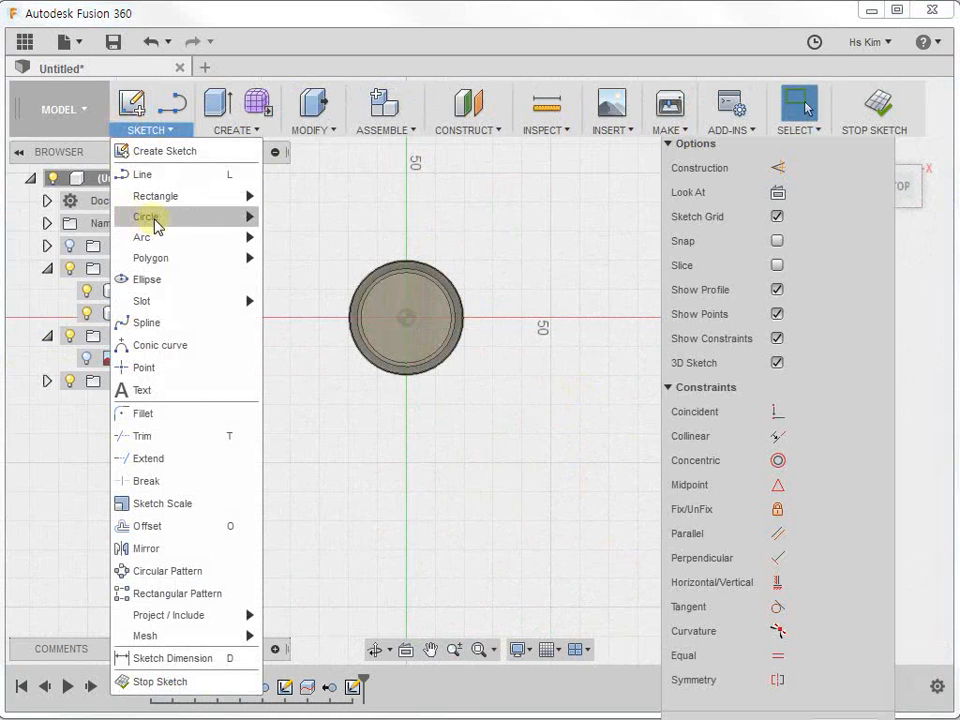
mouse_move(156, 220)
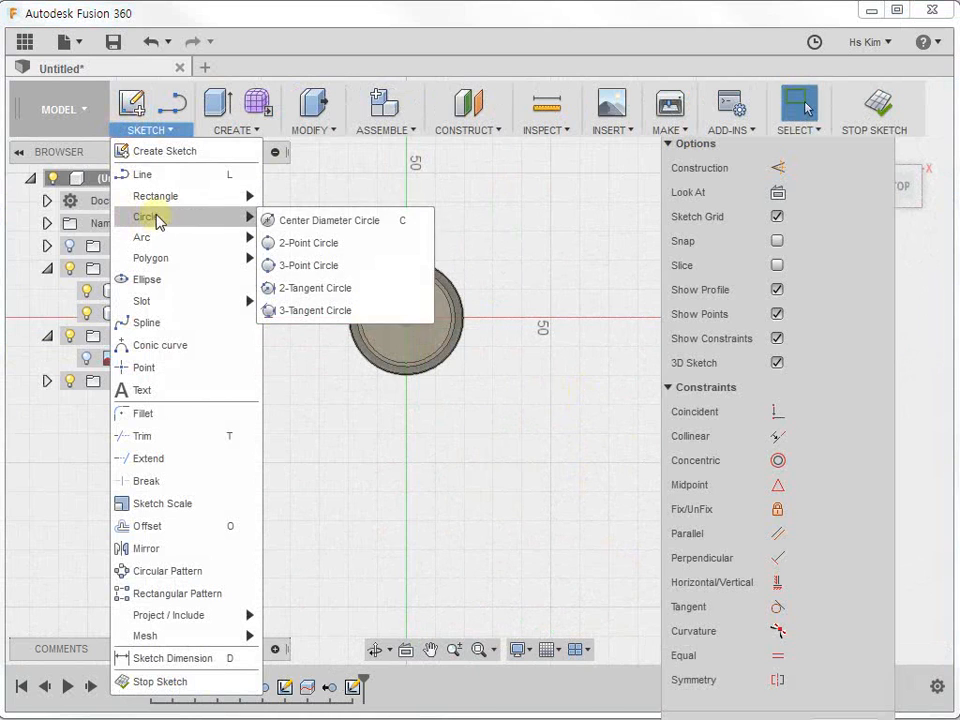
left_click(278, 228)
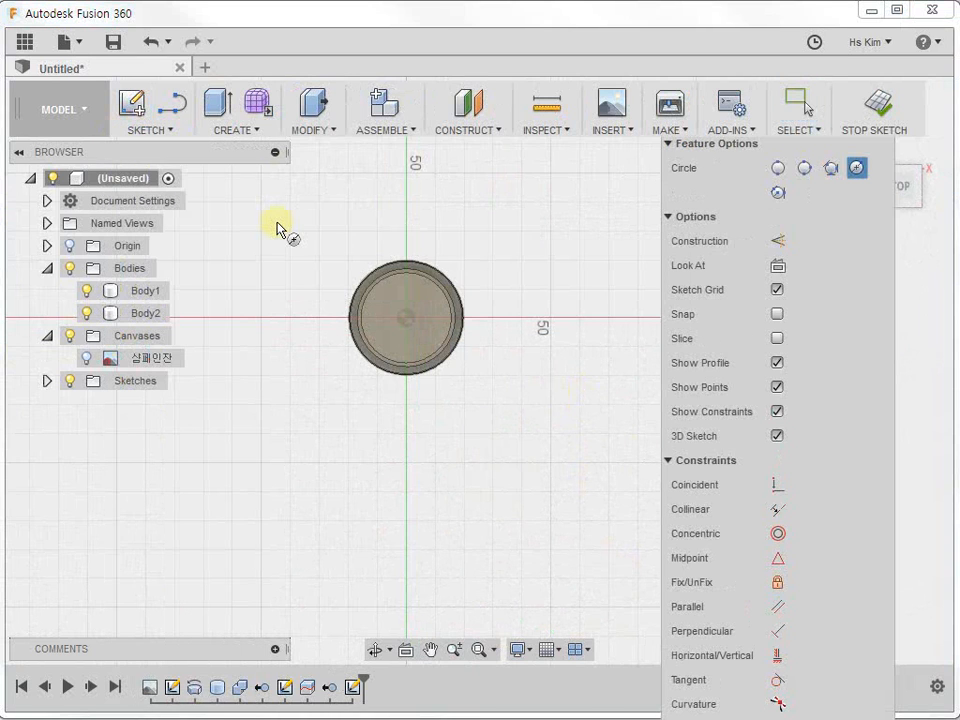
left_click(406, 319)
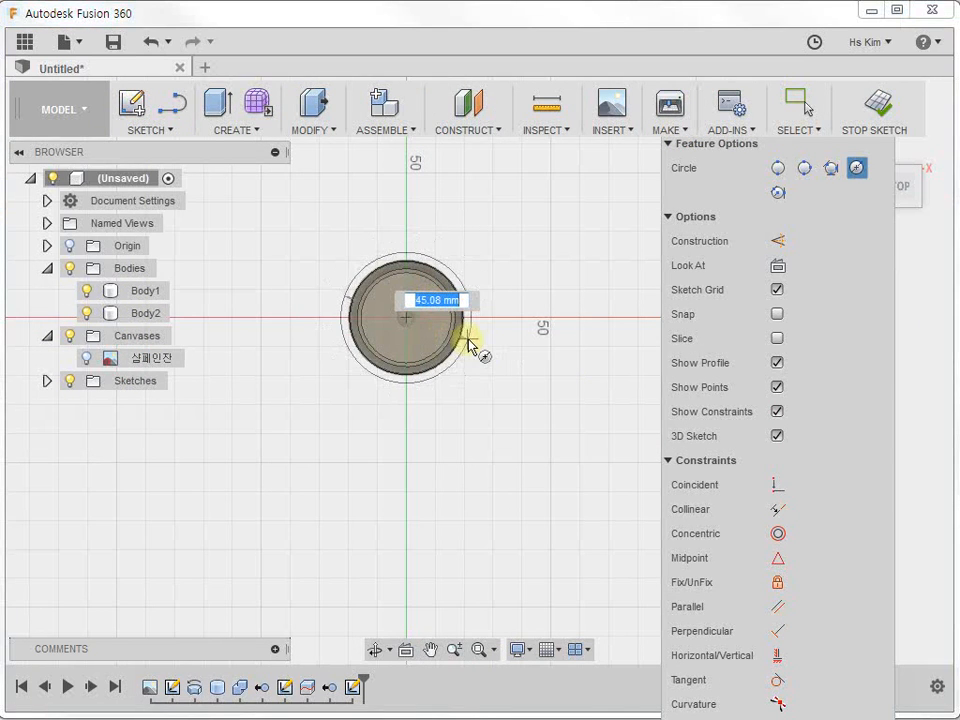
type("200")
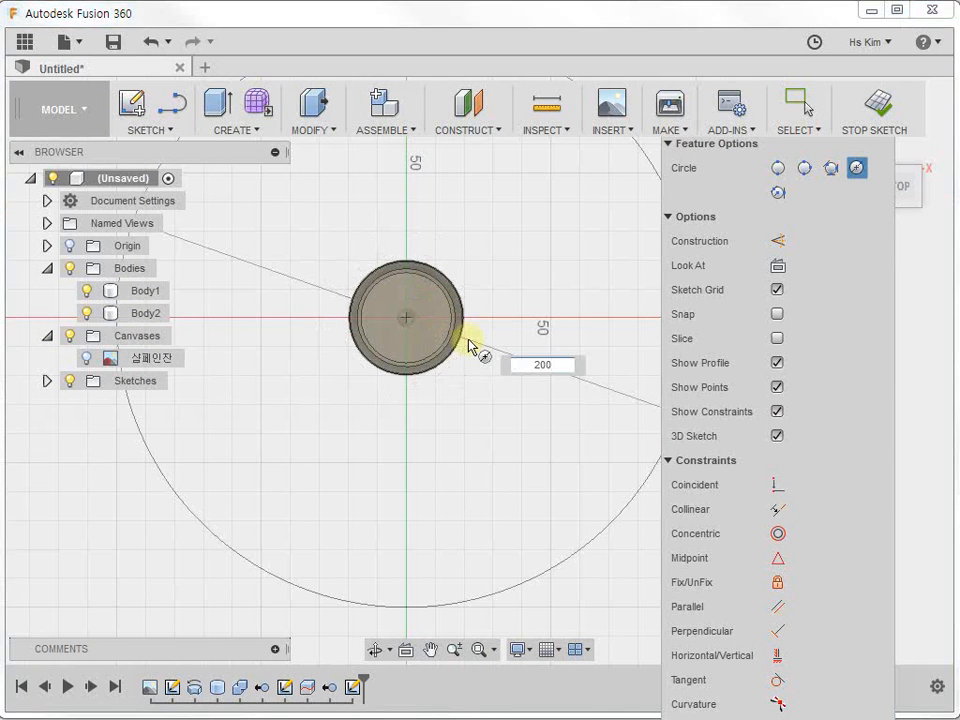
key("Return")
key("Return")
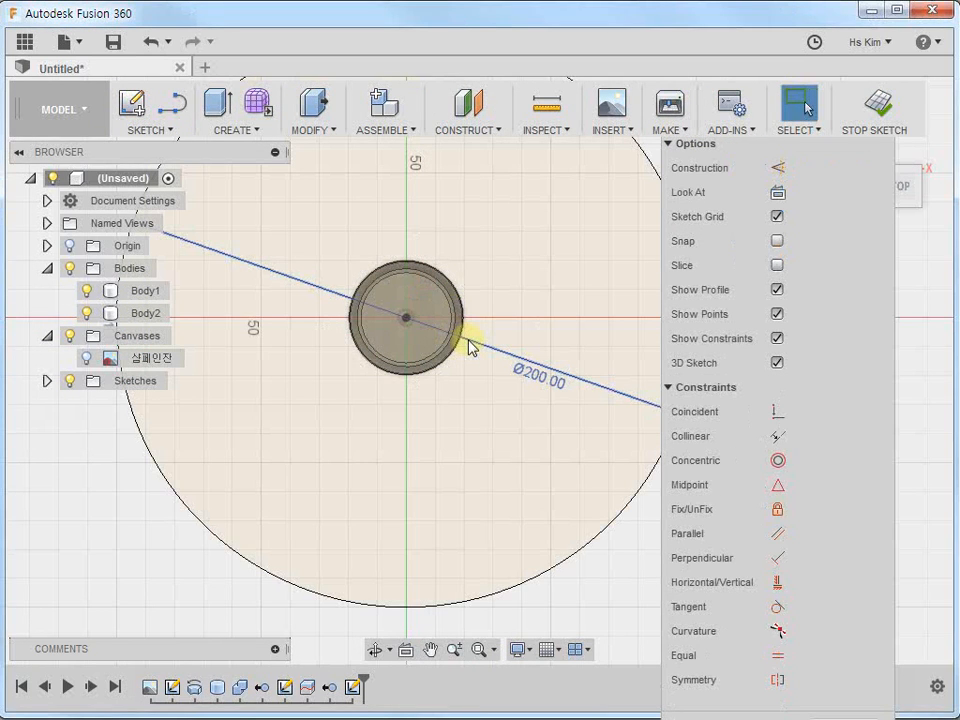
scroll(470, 345, "down", 5)
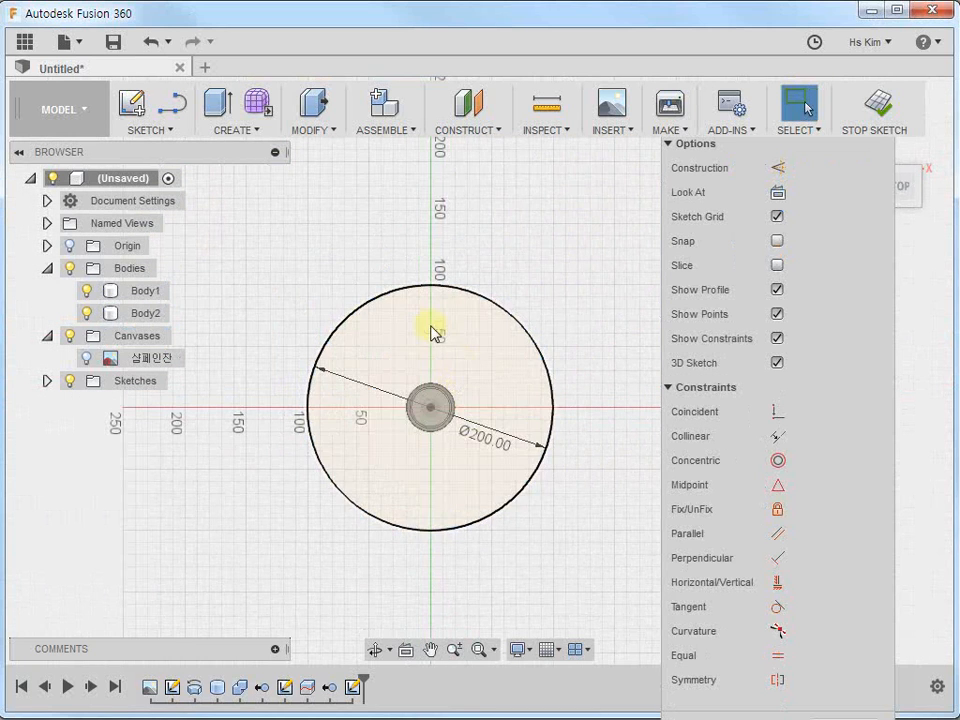
left_click(880, 108)
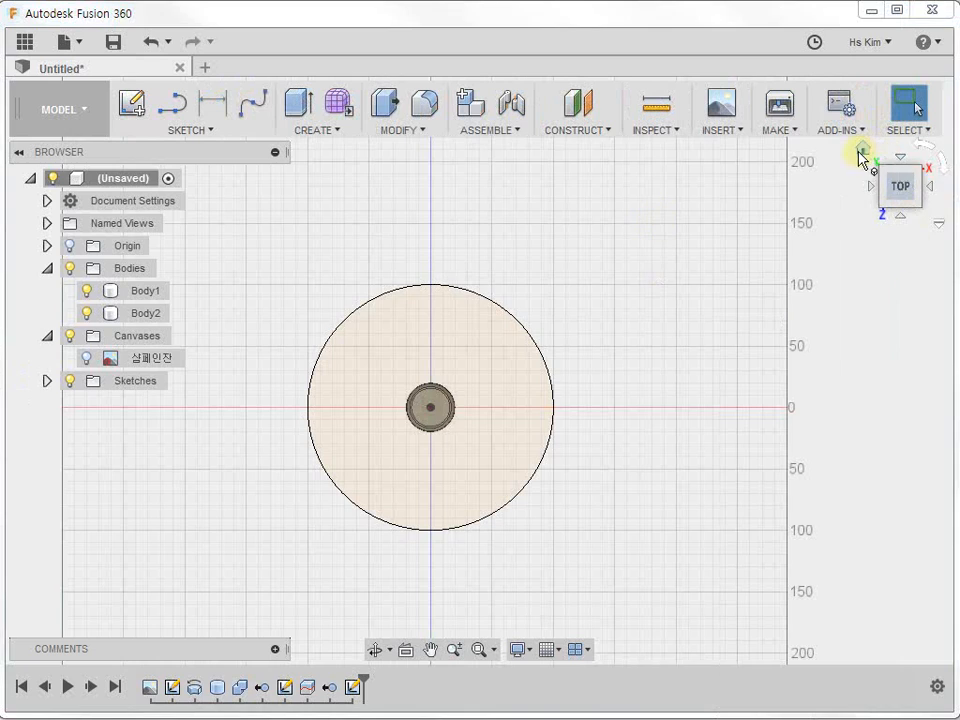
Construct an offset plane 15 mm above the 200 mm circle profile.
left_click(859, 154)
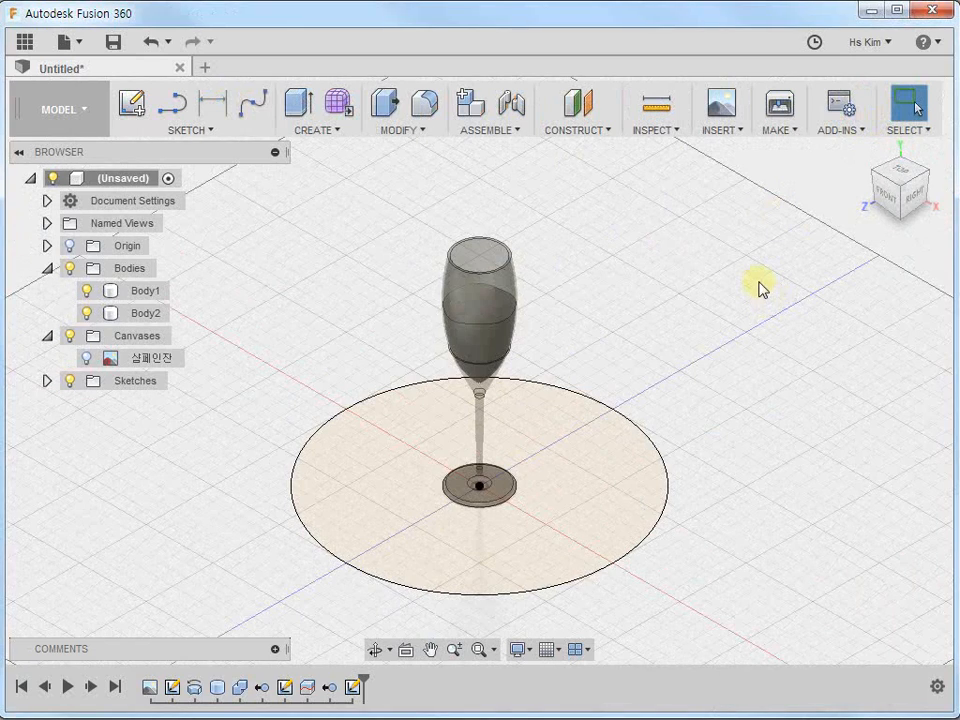
left_click(585, 129)
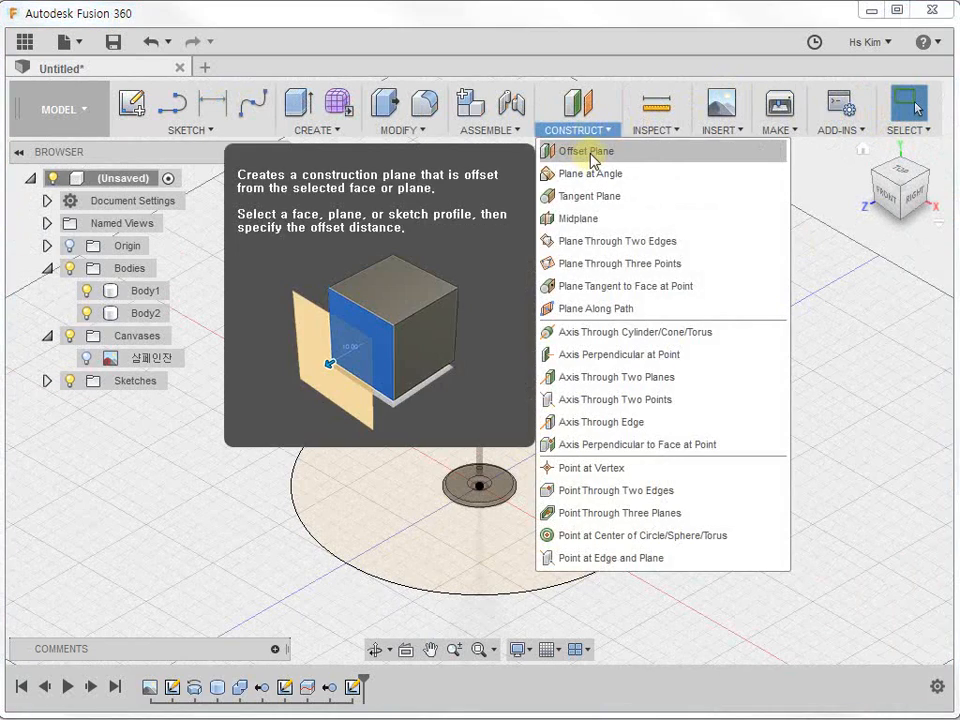
left_click(590, 152)
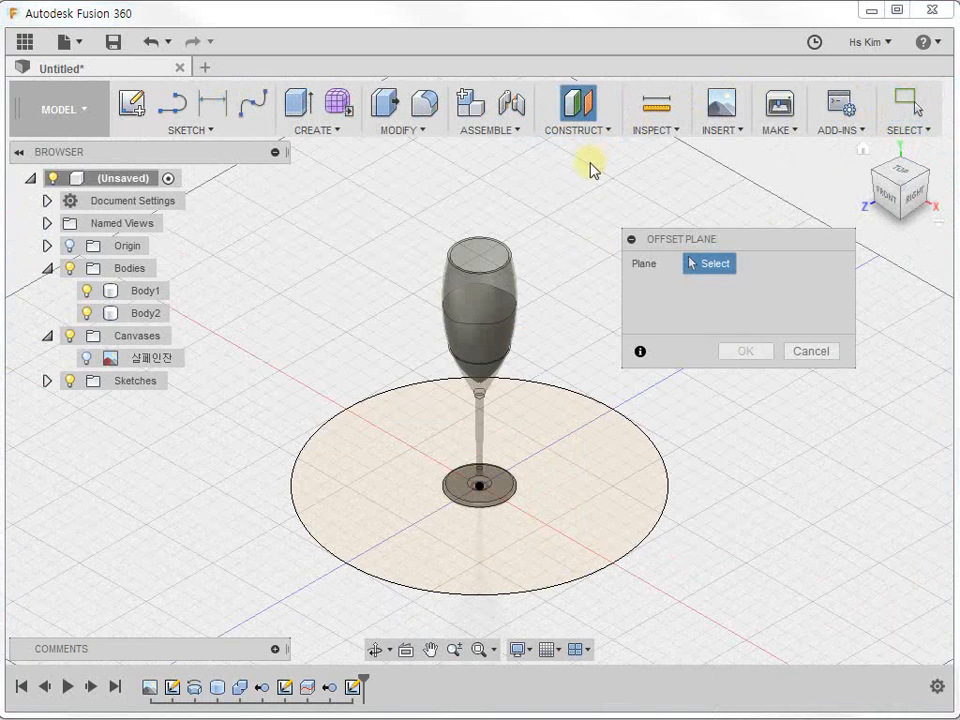
left_click(591, 468)
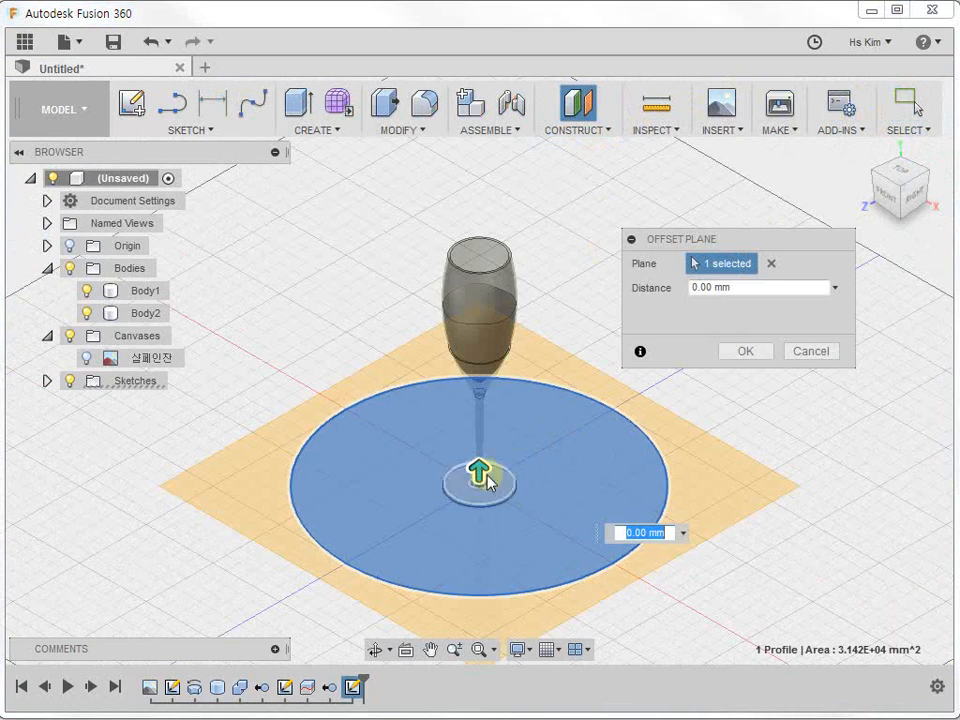
left_click_drag(483, 474, 480, 446)
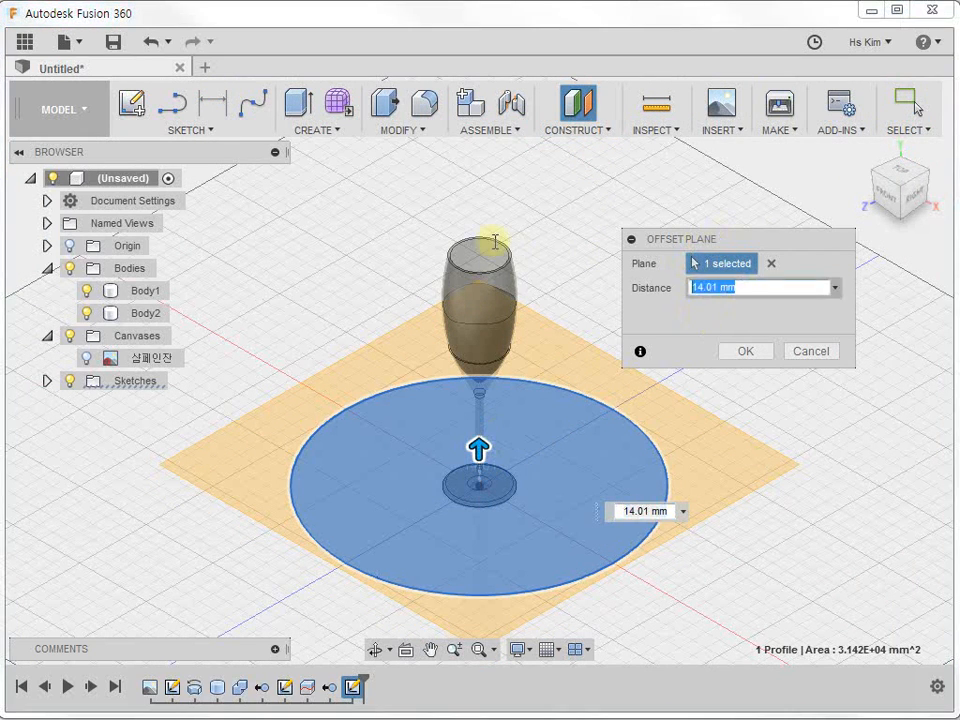
type("15")
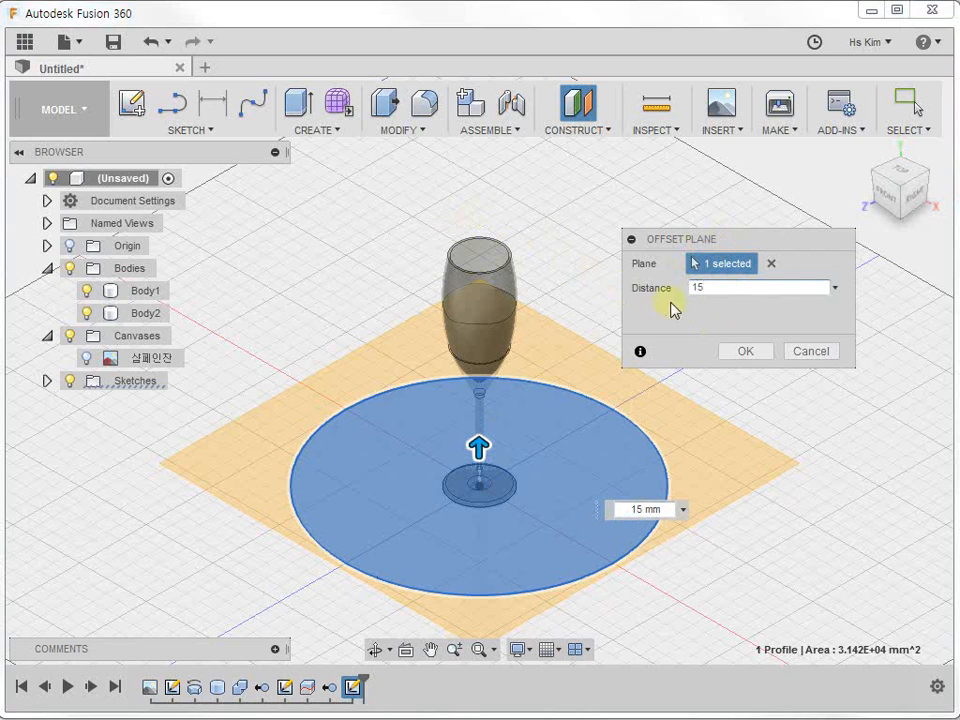
left_click(747, 350)
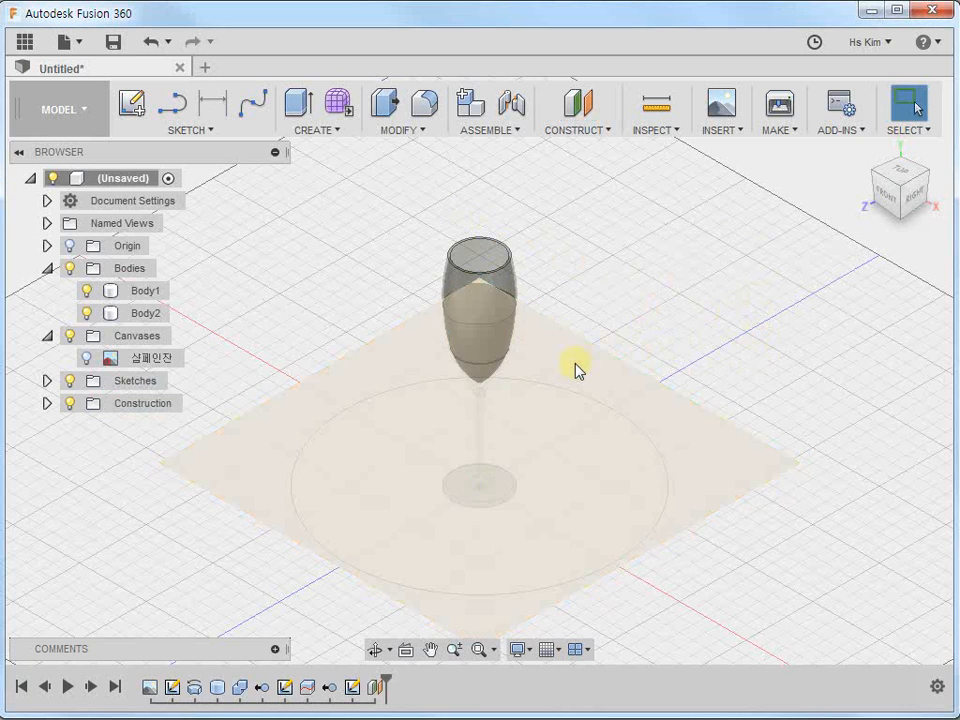
Sketch a 230 mm diameter center circle at the origin on the offset plane above the glass's foot and finish the sketch.
left_click(574, 367)
right_click(574, 365)
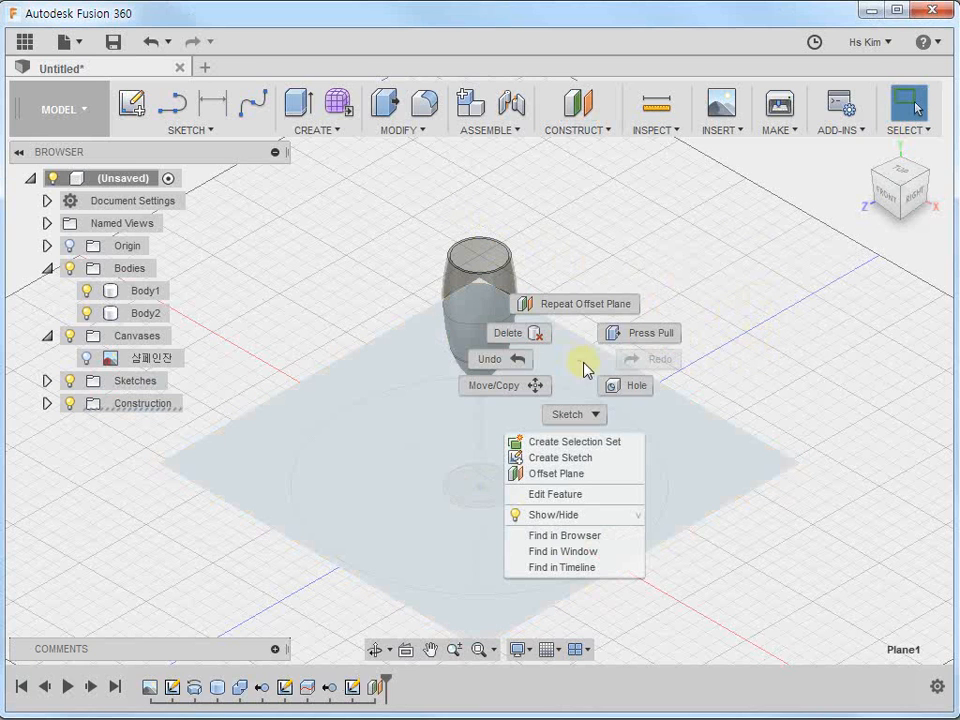
left_click(586, 462)
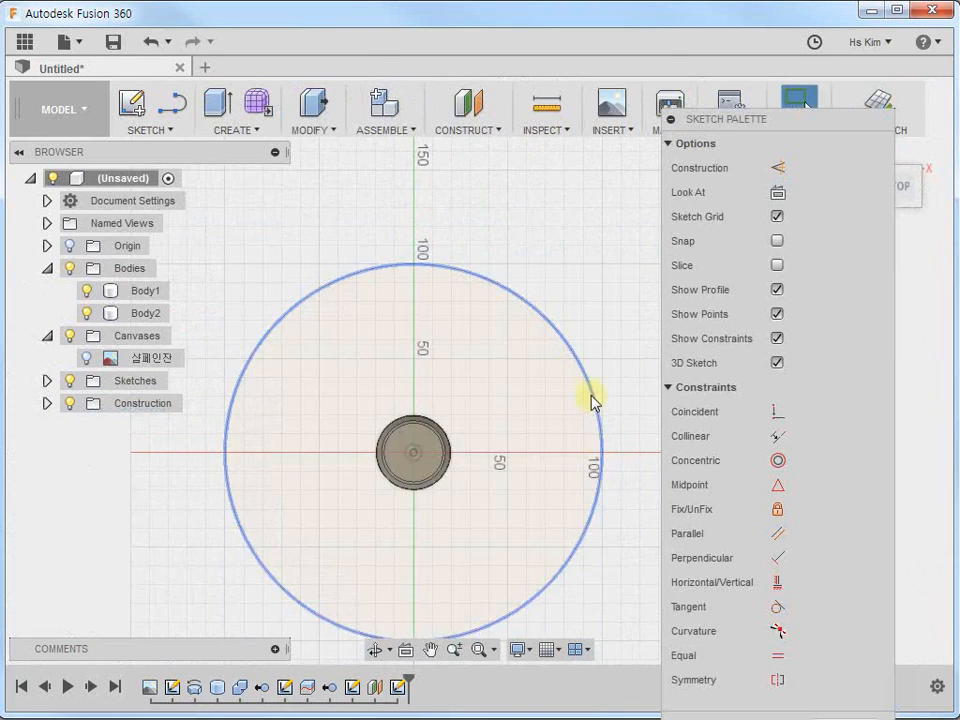
left_click(152, 132)
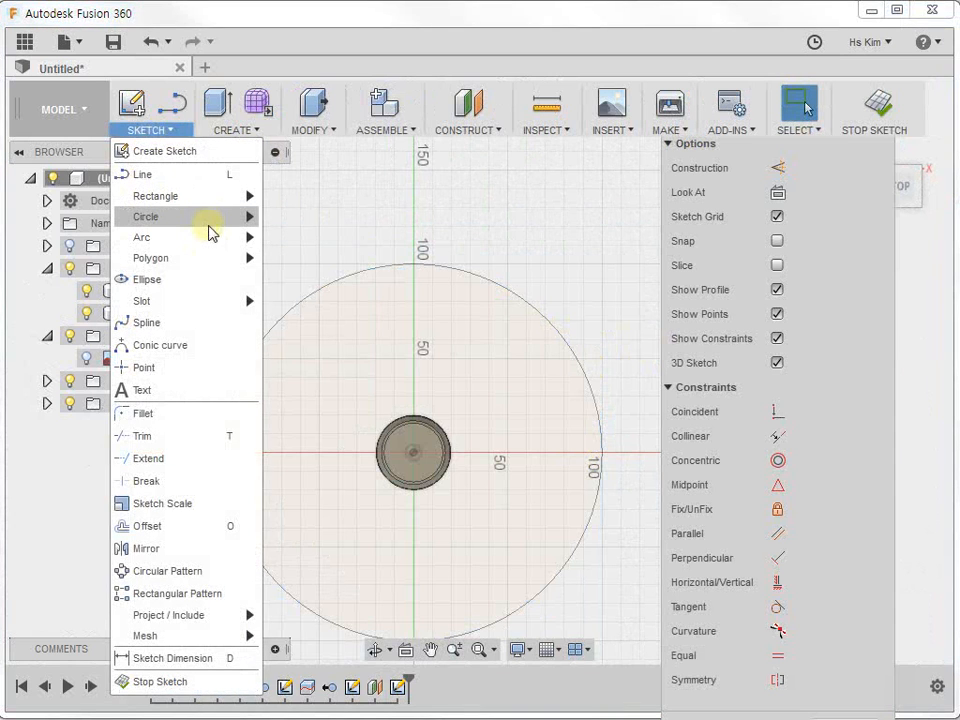
mouse_move(212, 228)
left_click(300, 220)
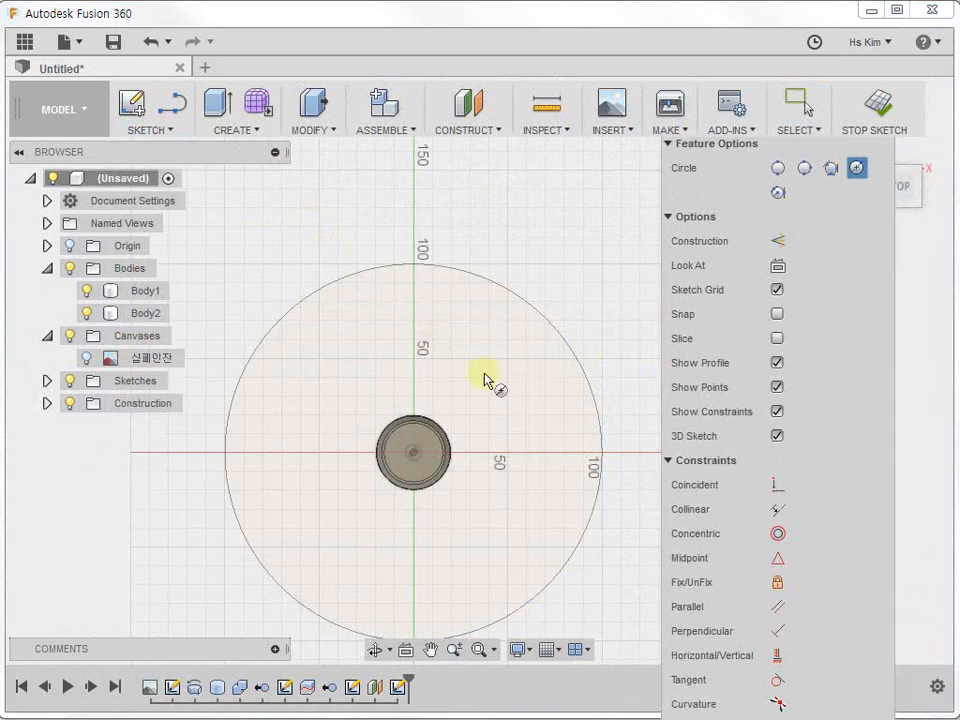
left_click(412, 453)
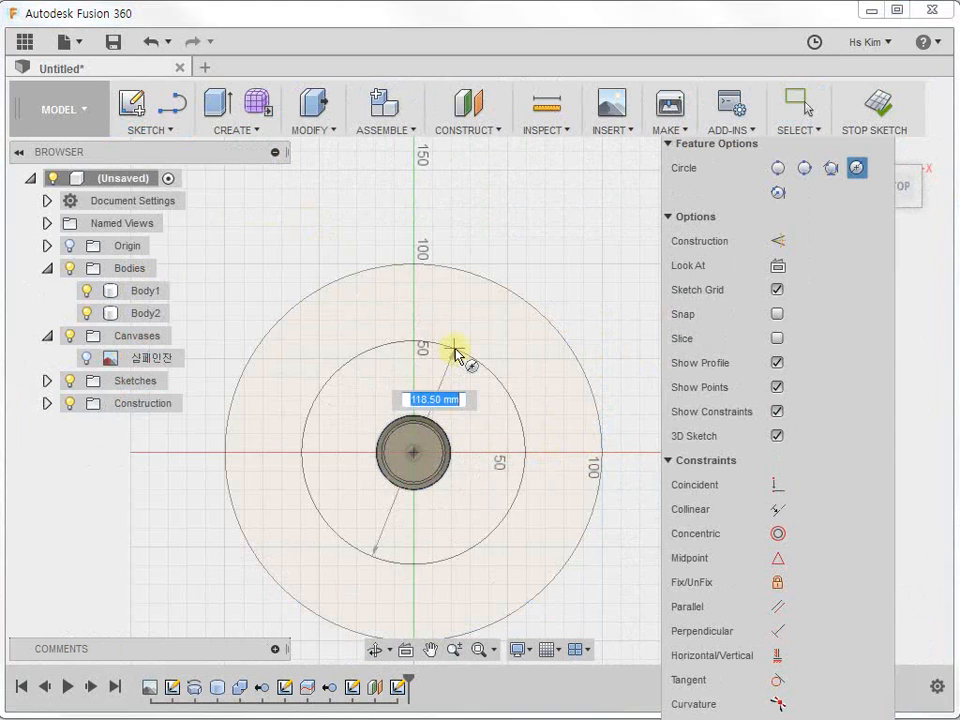
type("23")
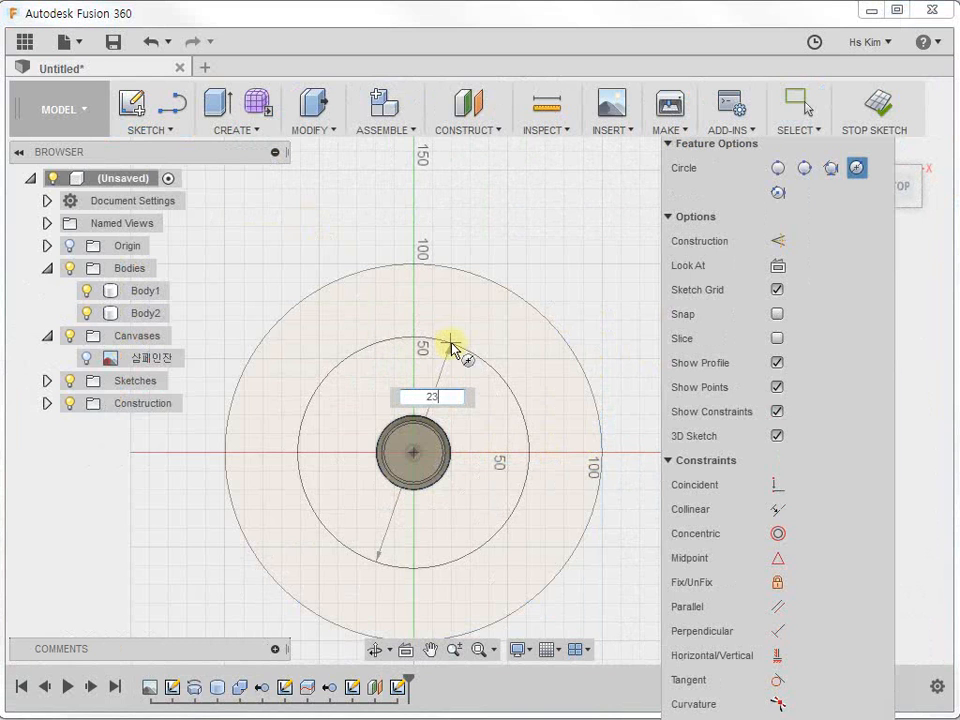
type("0")
key("Tab")
key("Return")
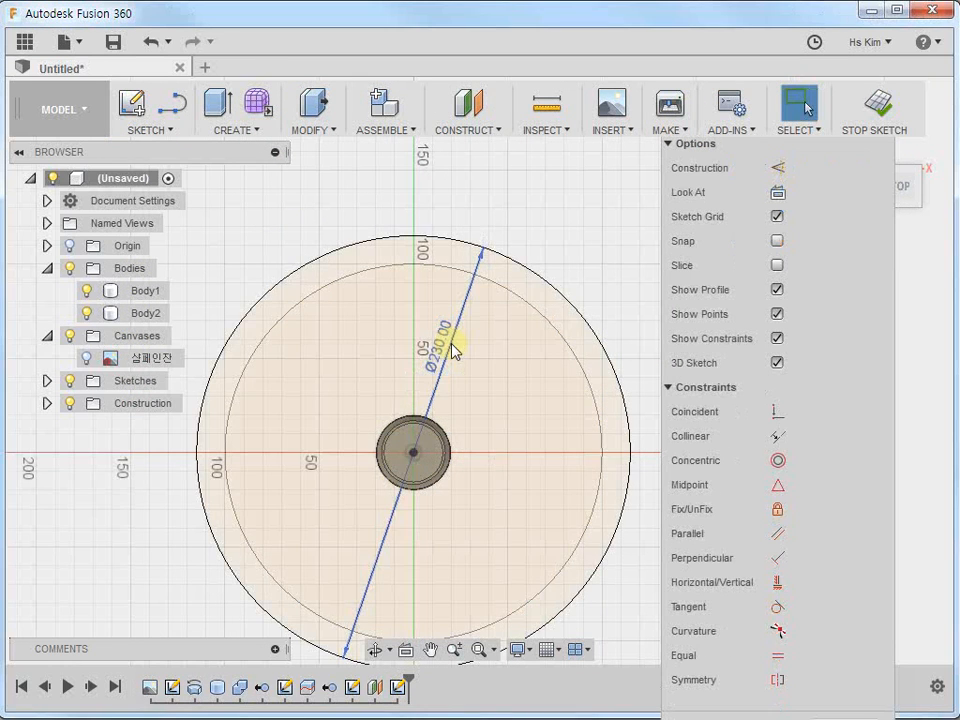
left_click(880, 112)
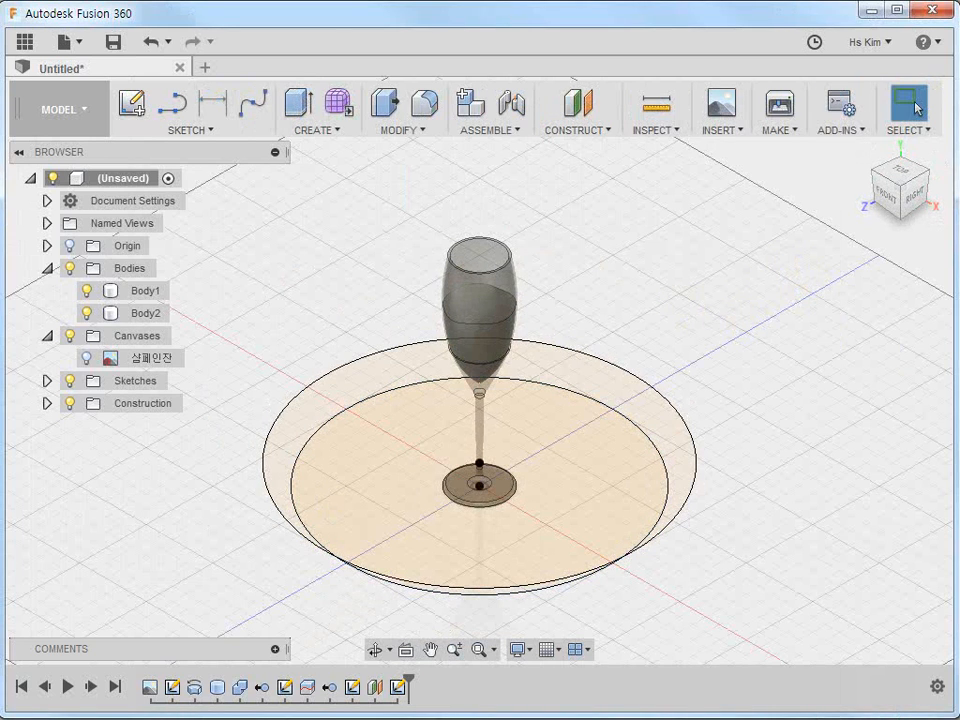
Loft from the upper 230 mm circle to the lower 200 mm circle as a new body.
left_click(318, 130)
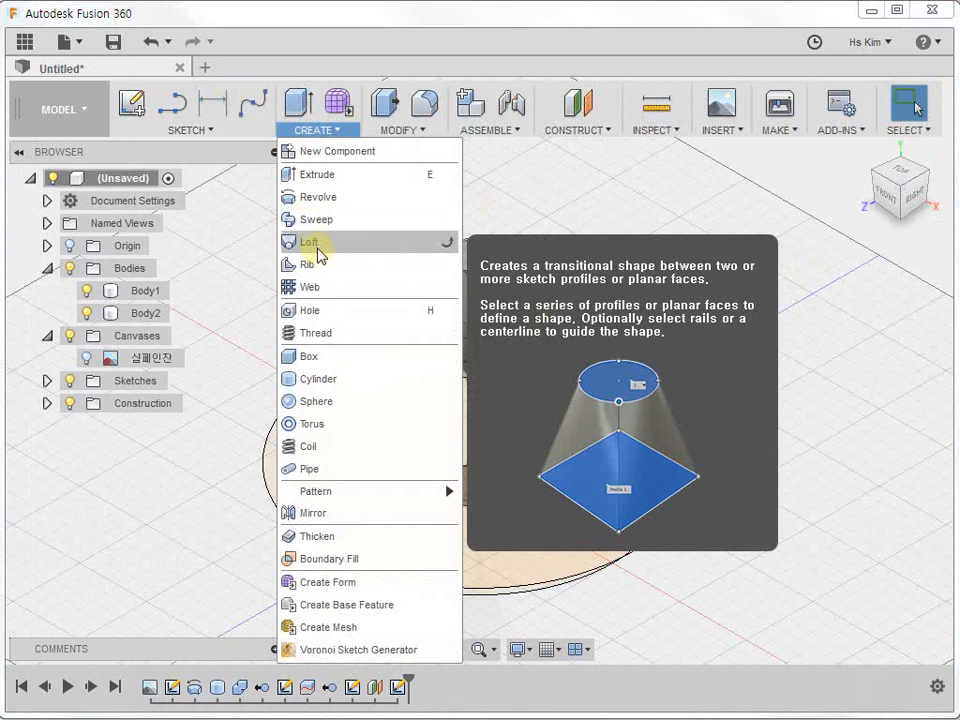
left_click(317, 250)
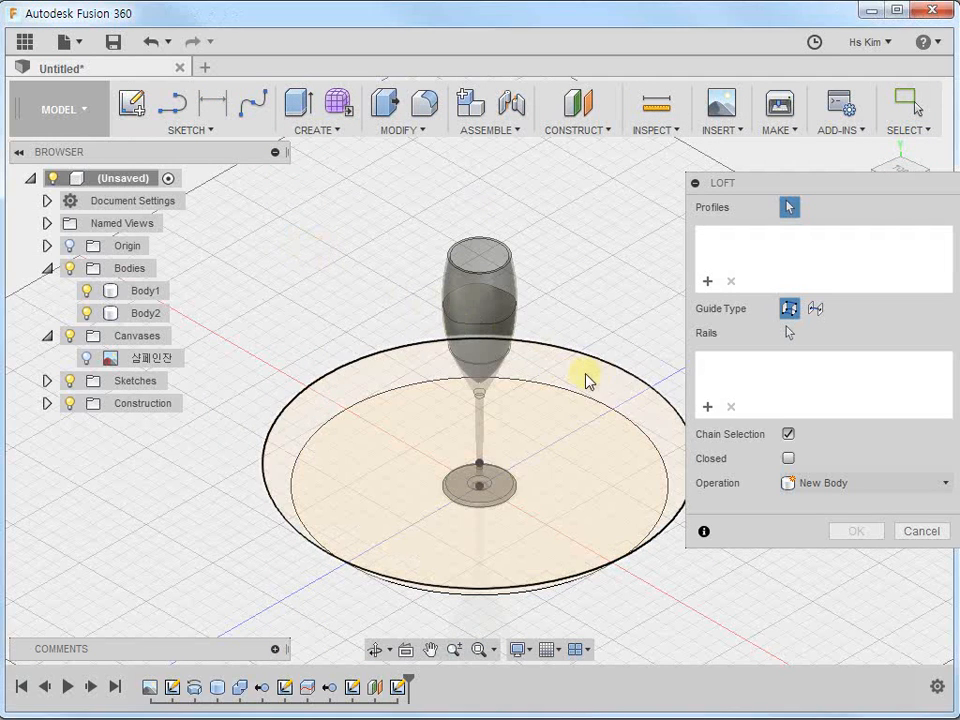
left_click(630, 430)
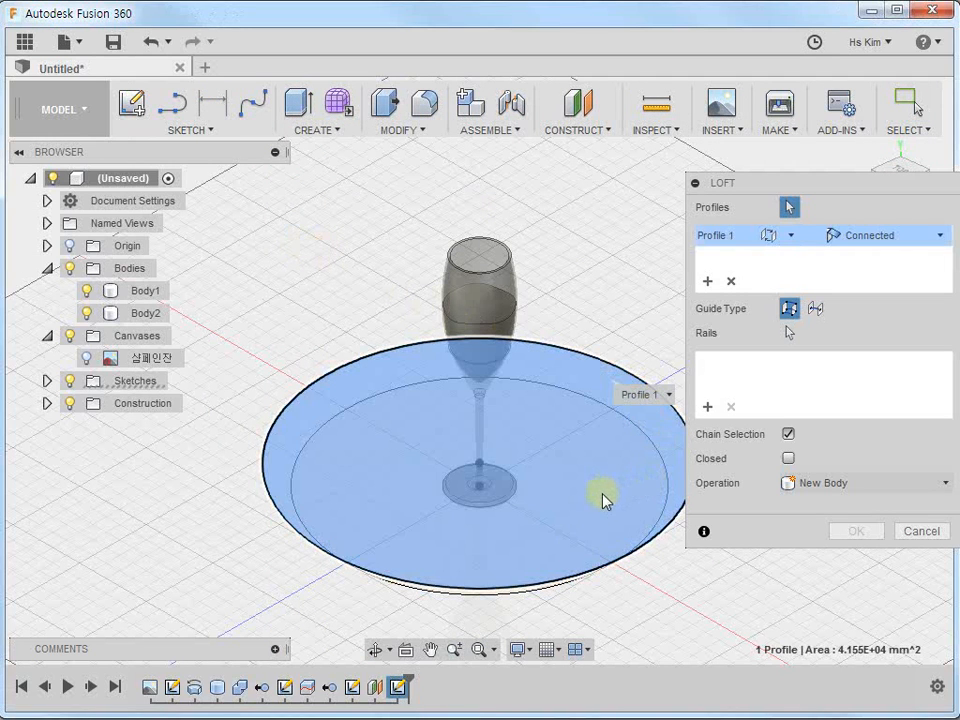
left_click(525, 596)
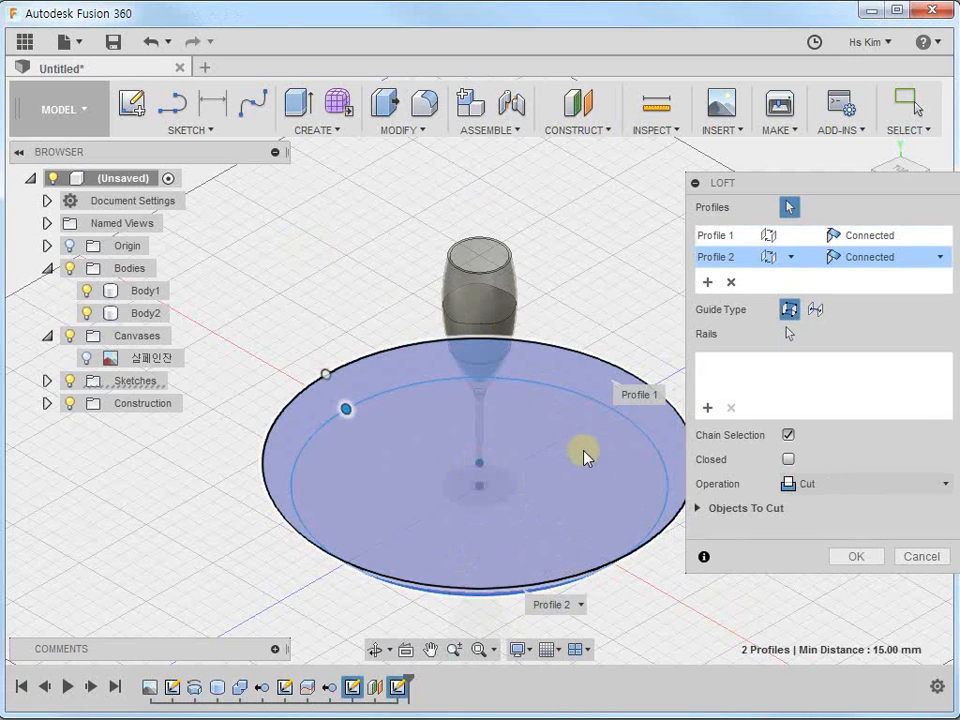
left_click(889, 485)
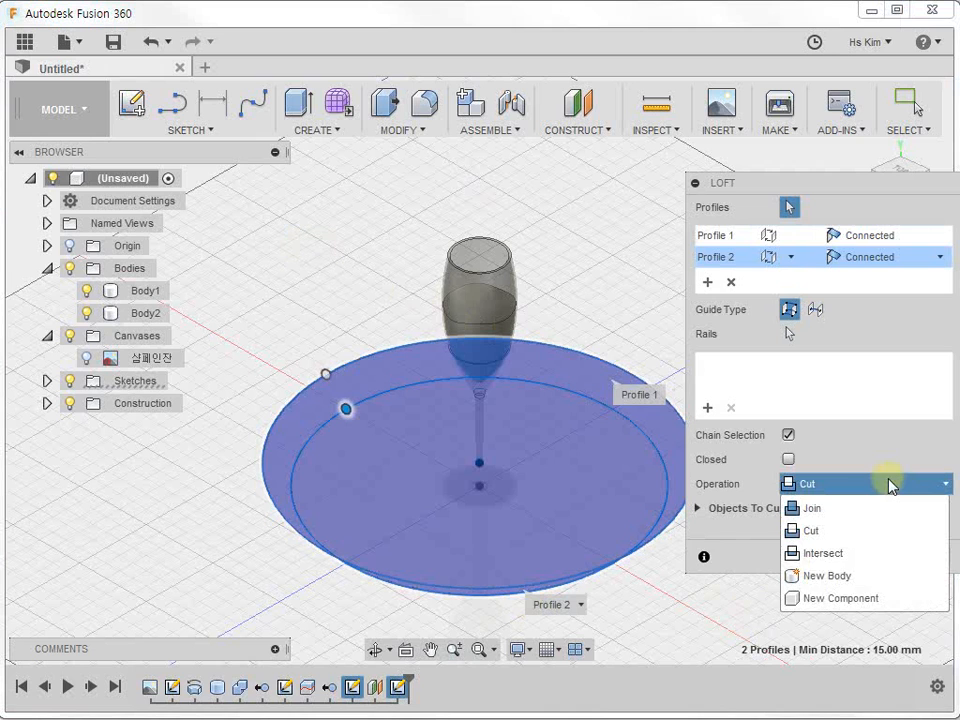
left_click(866, 575)
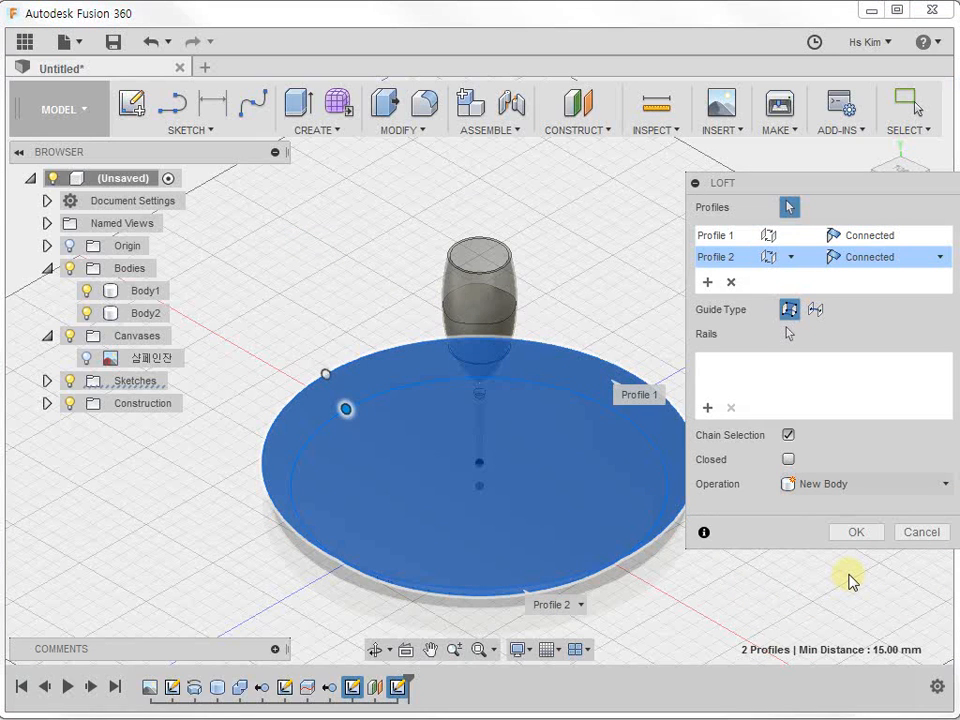
left_click(855, 531)
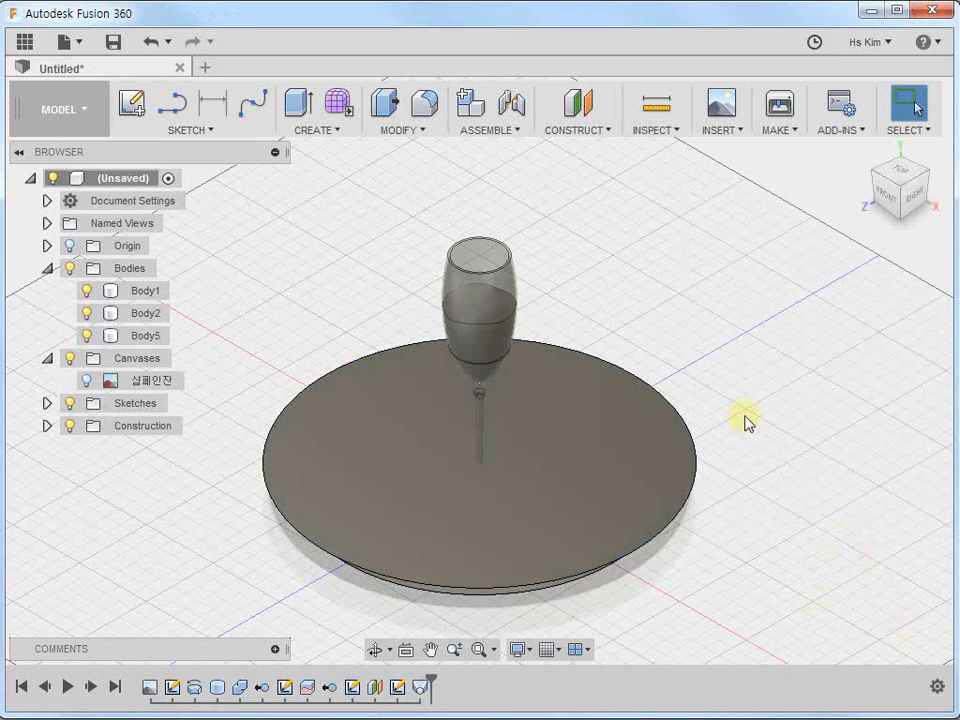
Shell the lofted disc open at its top face with a 1 mm outside thickness to form a tray.
middle_click_drag(752, 478, 770, 441, "shift")
left_click(396, 130)
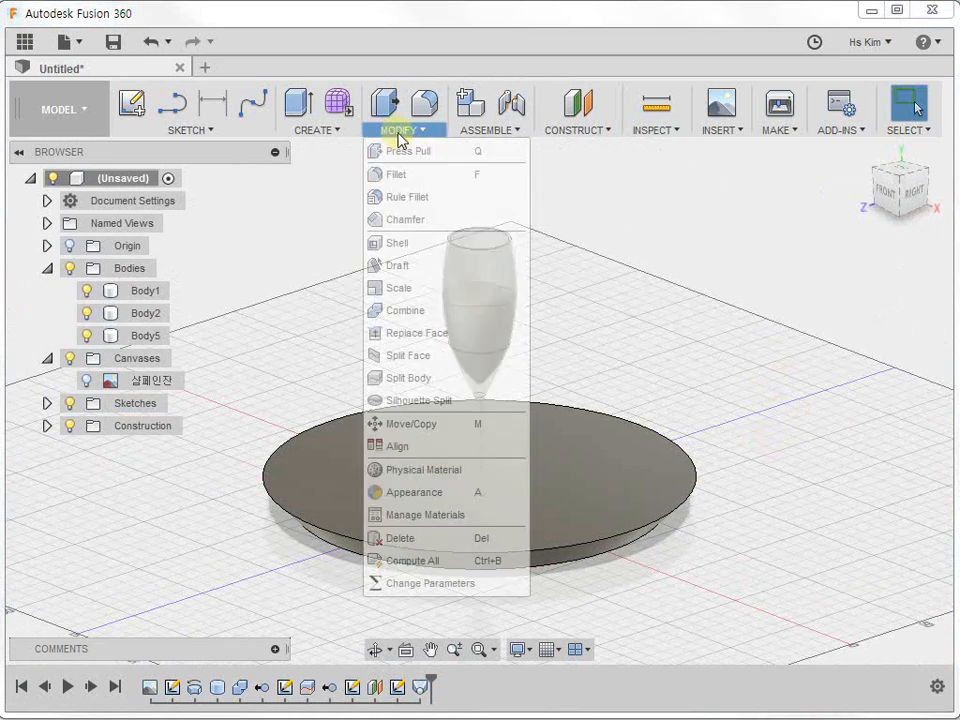
left_click(404, 246)
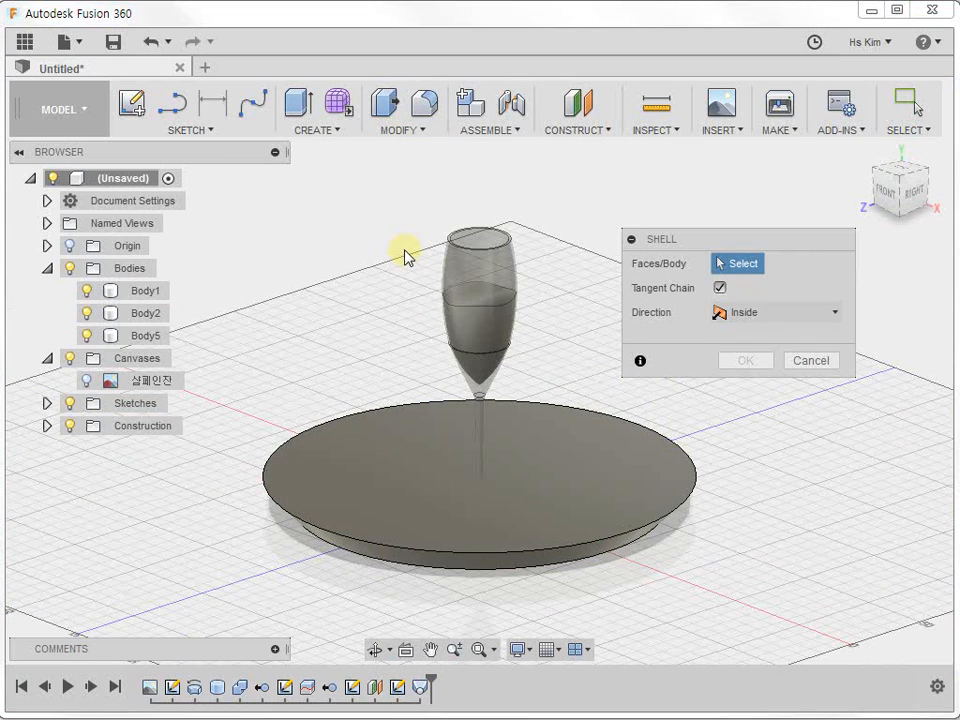
left_click(619, 467)
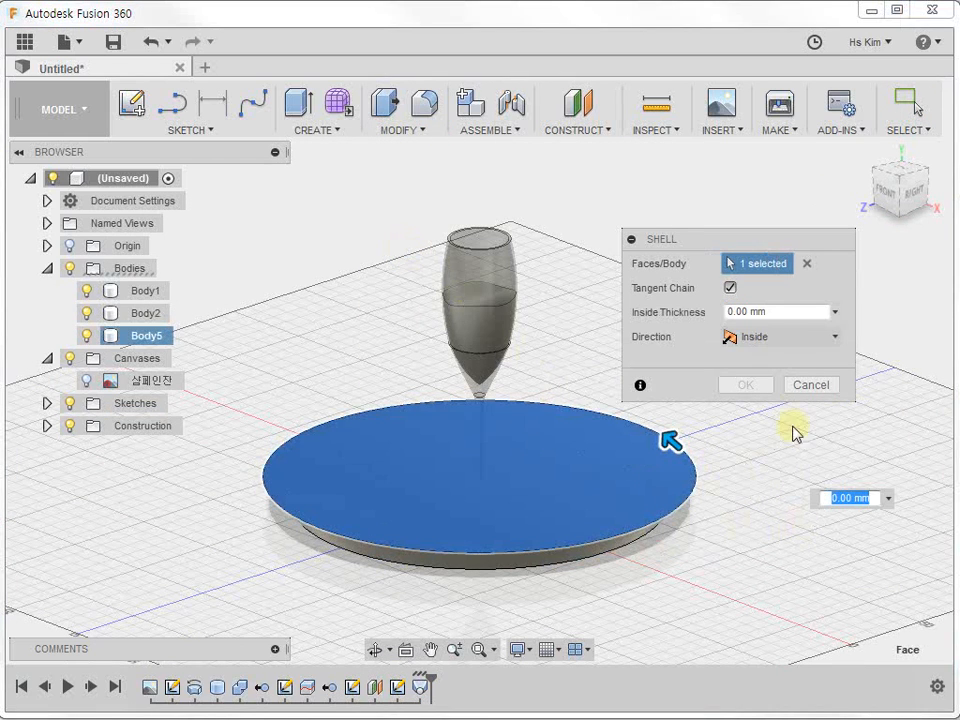
left_click(790, 340)
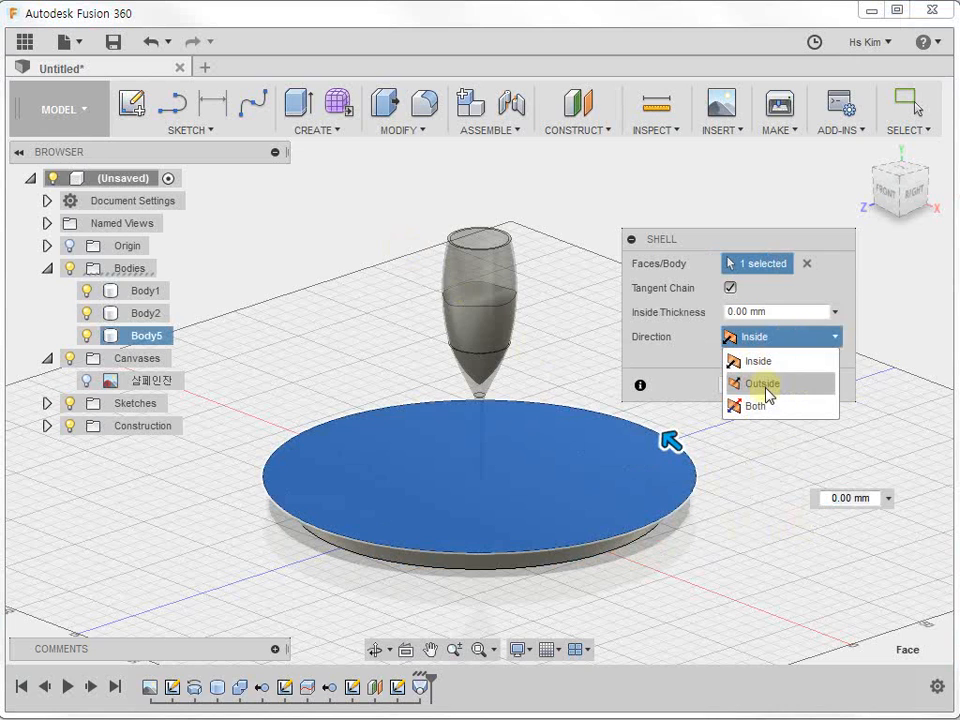
left_click(762, 384)
left_click(778, 312)
type("1")
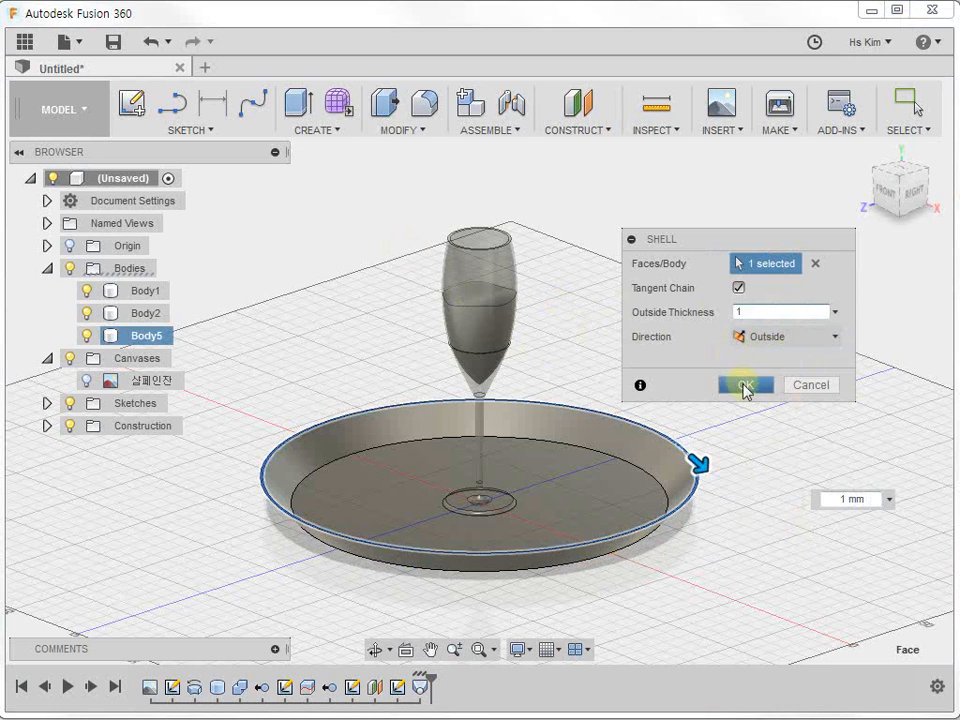
left_click(745, 386)
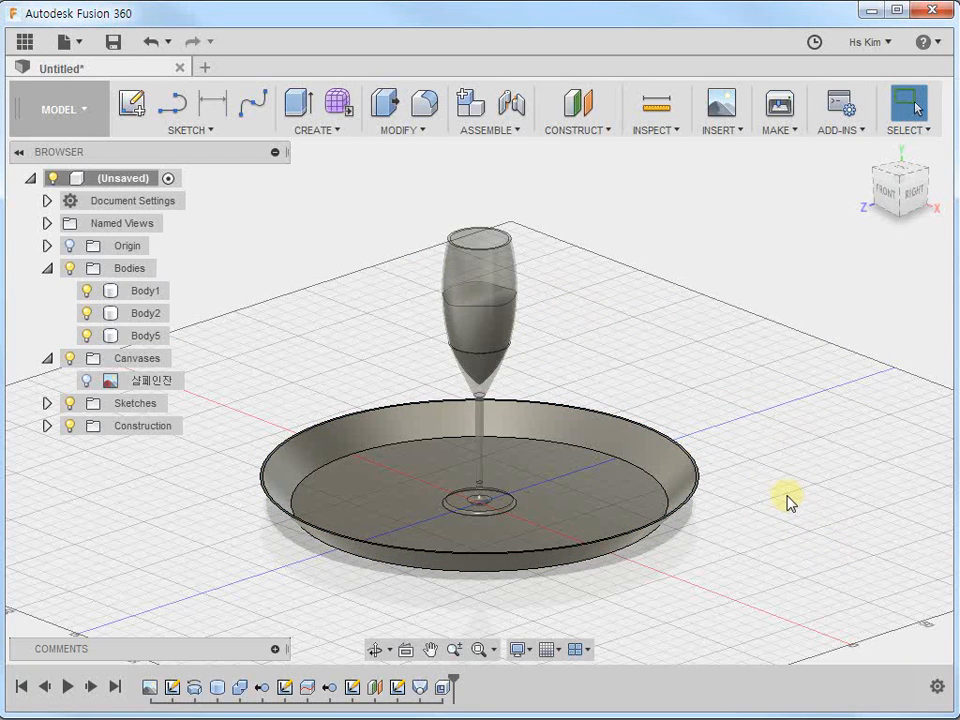
Create a section analysis through the glass and tray on the XY origin plane with a distance of 0 mm.
left_click(660, 132)
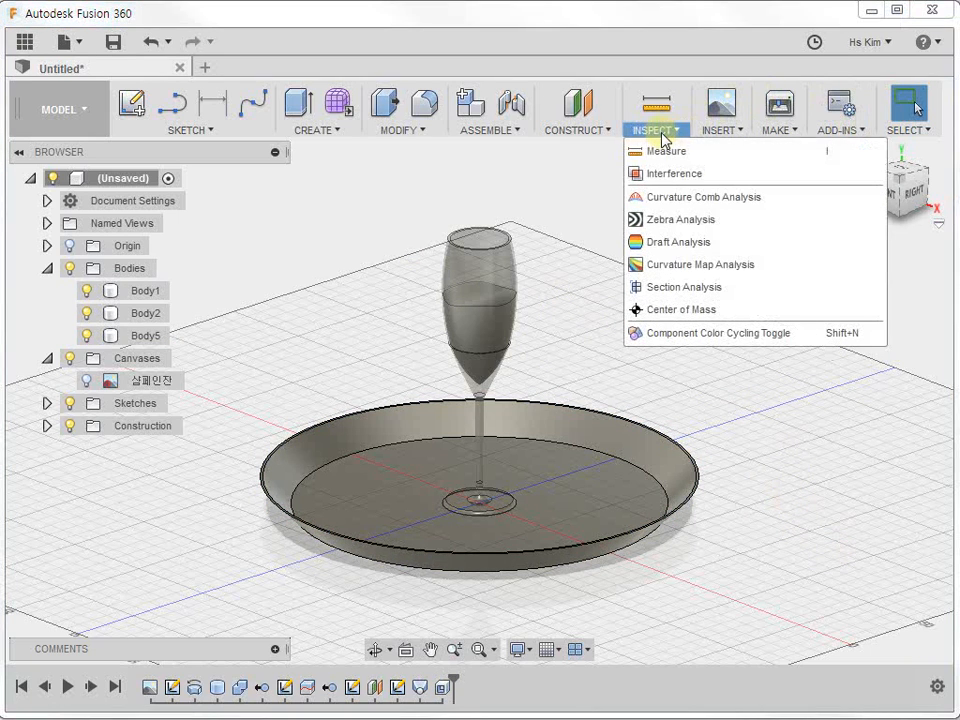
left_click(708, 291)
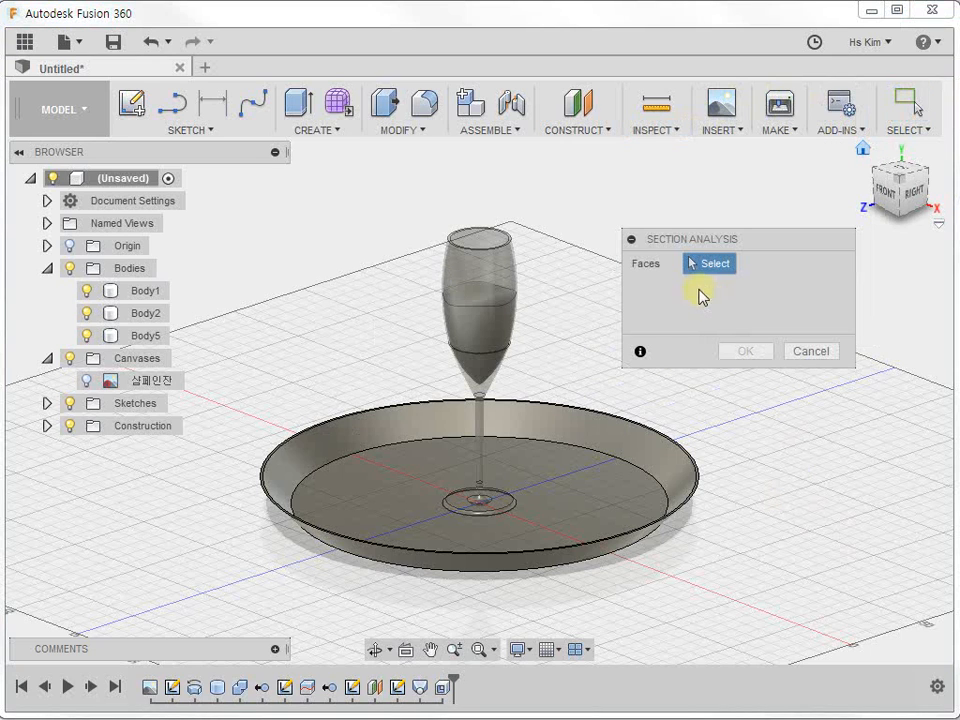
left_click(46, 246)
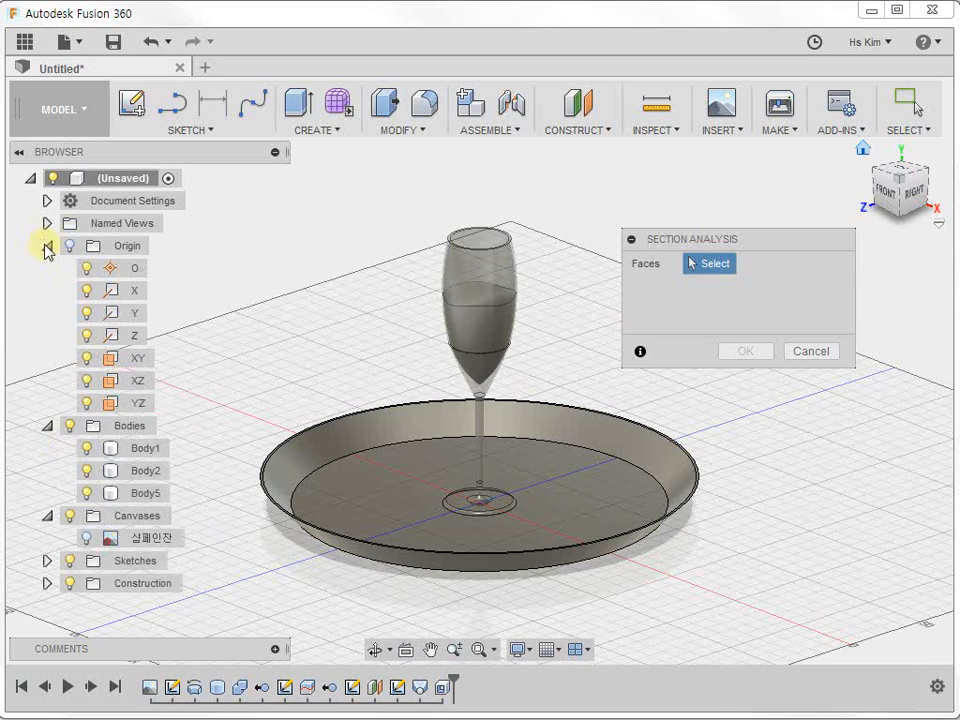
left_click(137, 360)
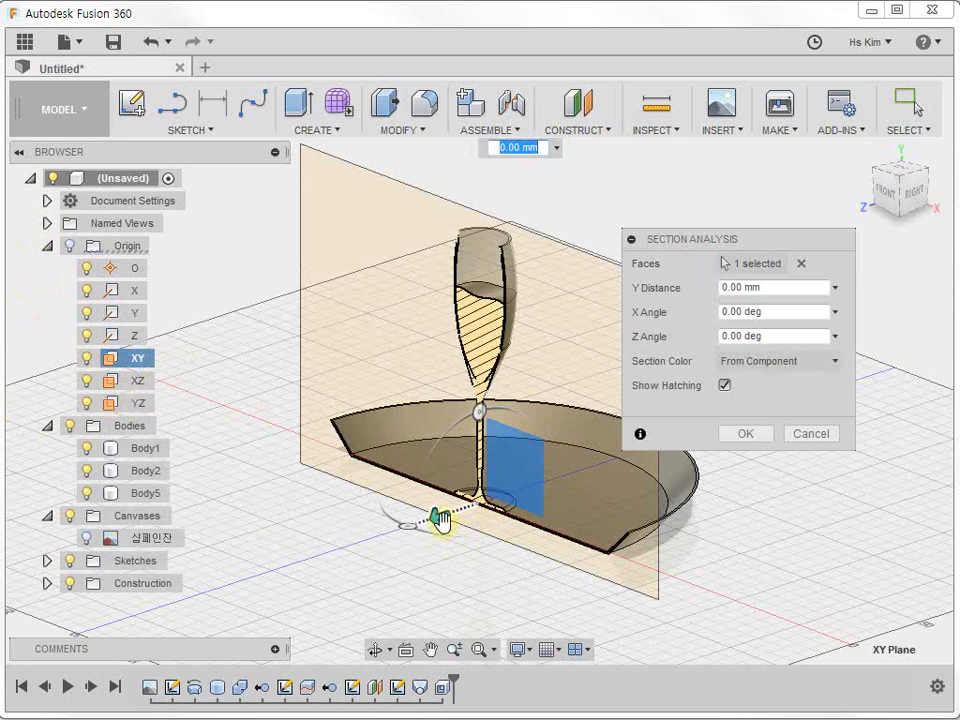
mouse_move(437, 517)
left_mouse_down()
mouse_move(272, 568)
mouse_move(463, 505)
mouse_move(410, 524)
mouse_move(455, 514)
mouse_move(428, 519)
left_mouse_up()
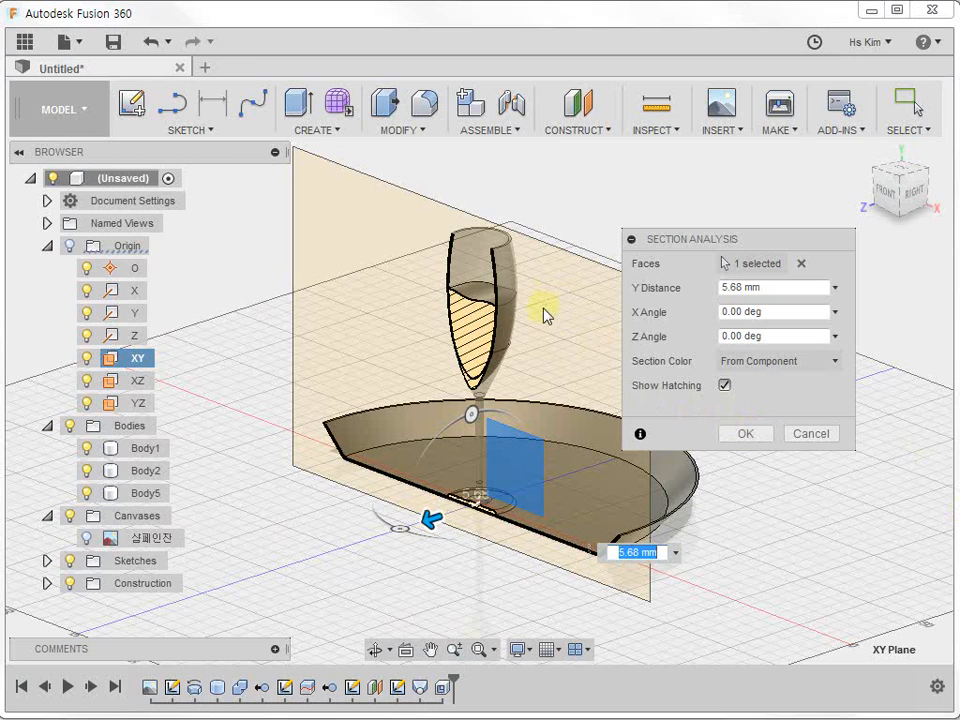
left_click_drag(430, 519, 433, 519)
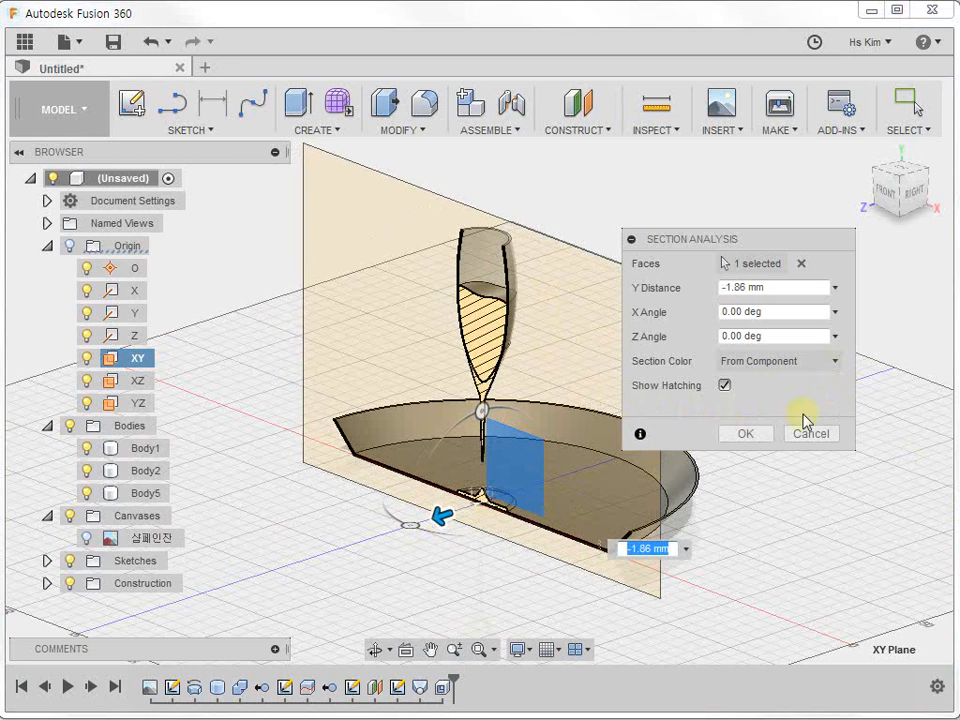
left_click(785, 290)
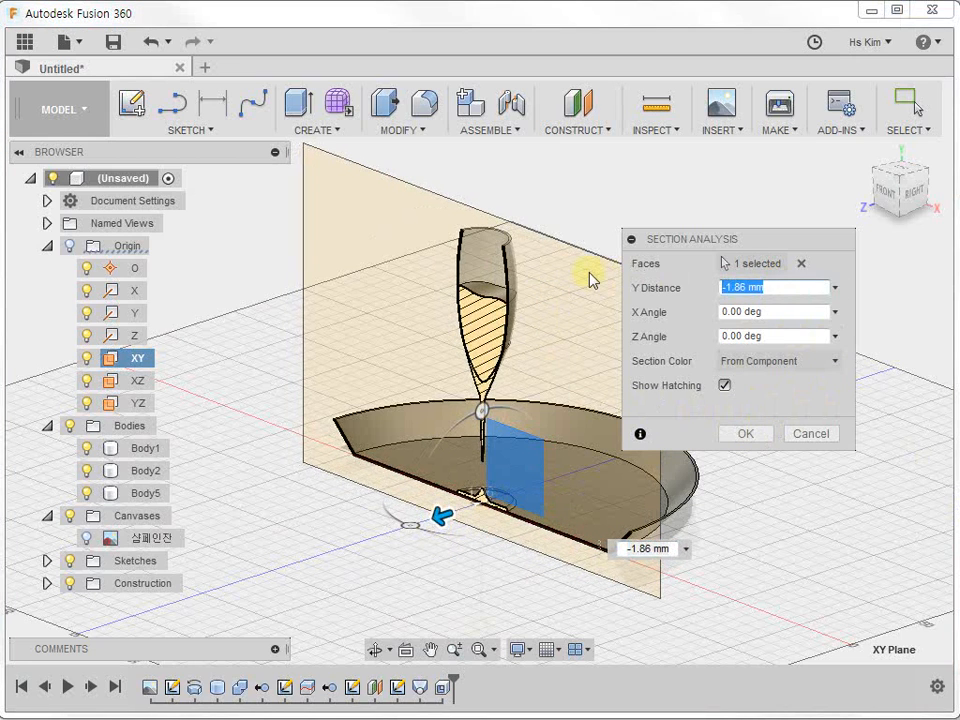
type("0")
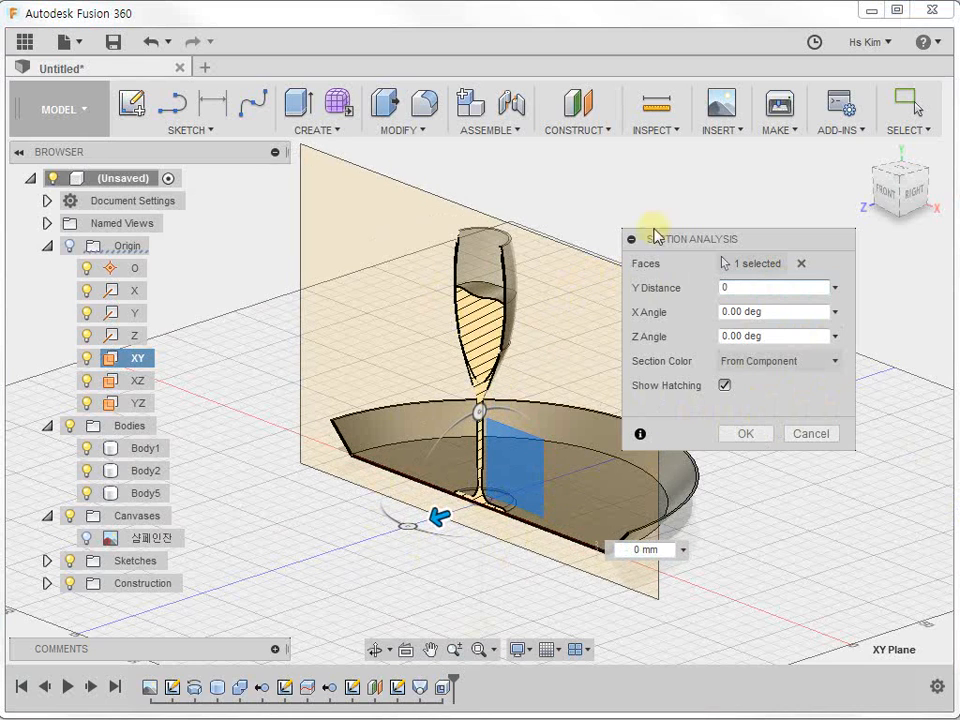
left_click(744, 435)
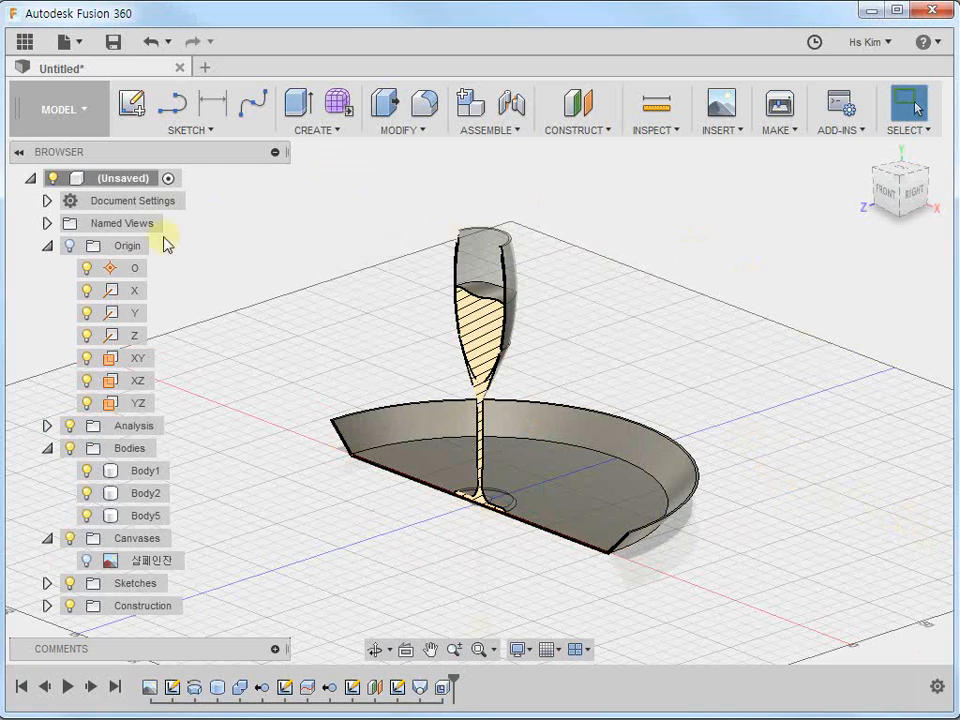
Collapse the origin items and hide the Section1 analysis so the full model is displayed.
left_click(46, 246)
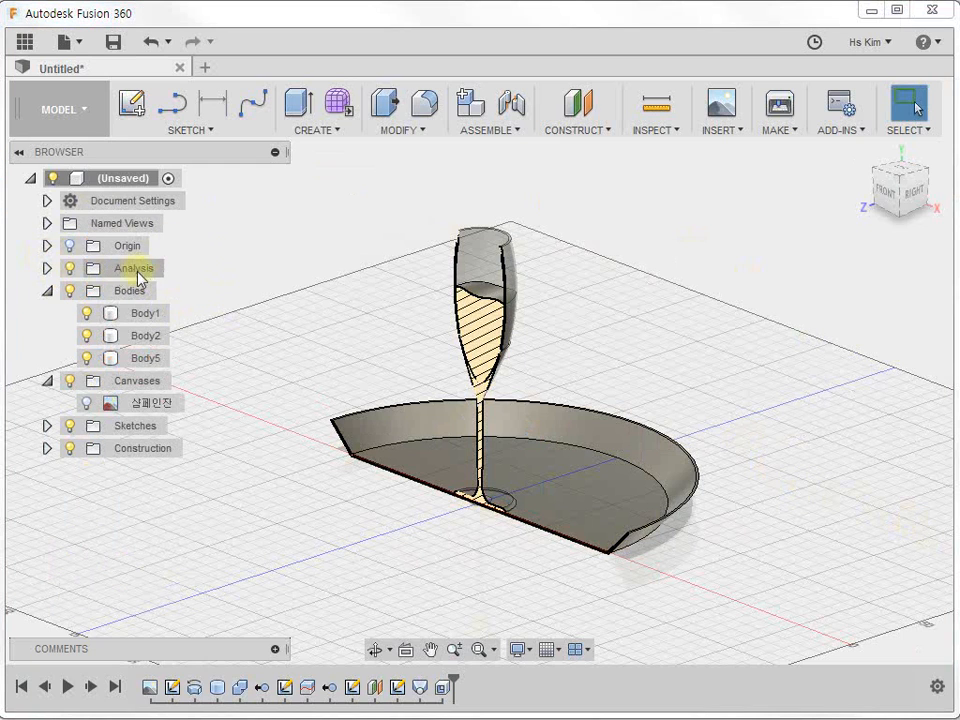
left_click(46, 268)
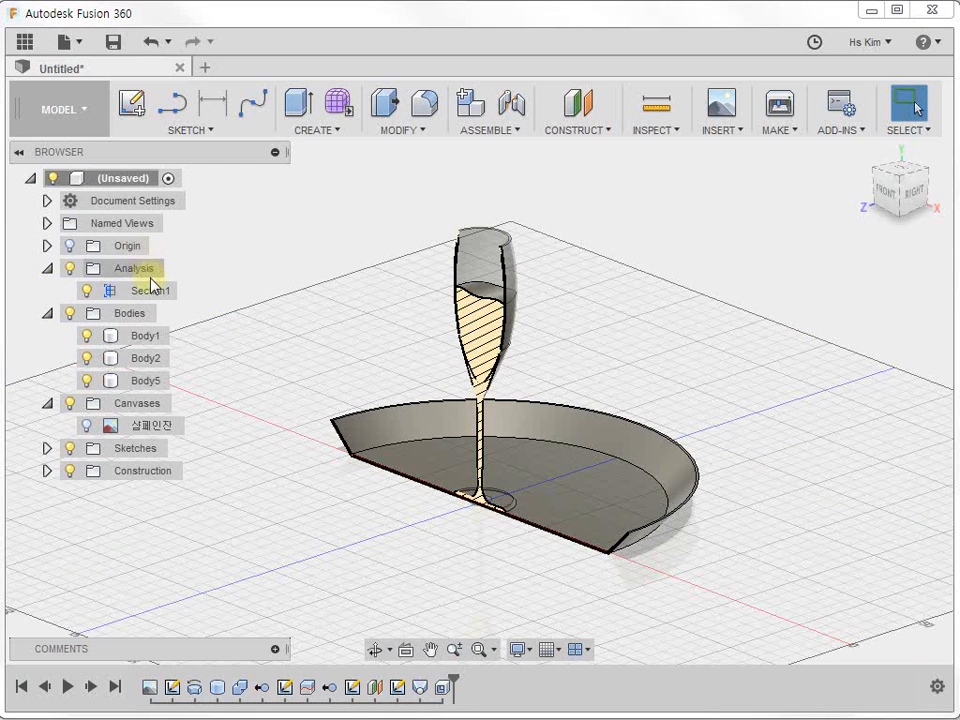
left_click(86, 290)
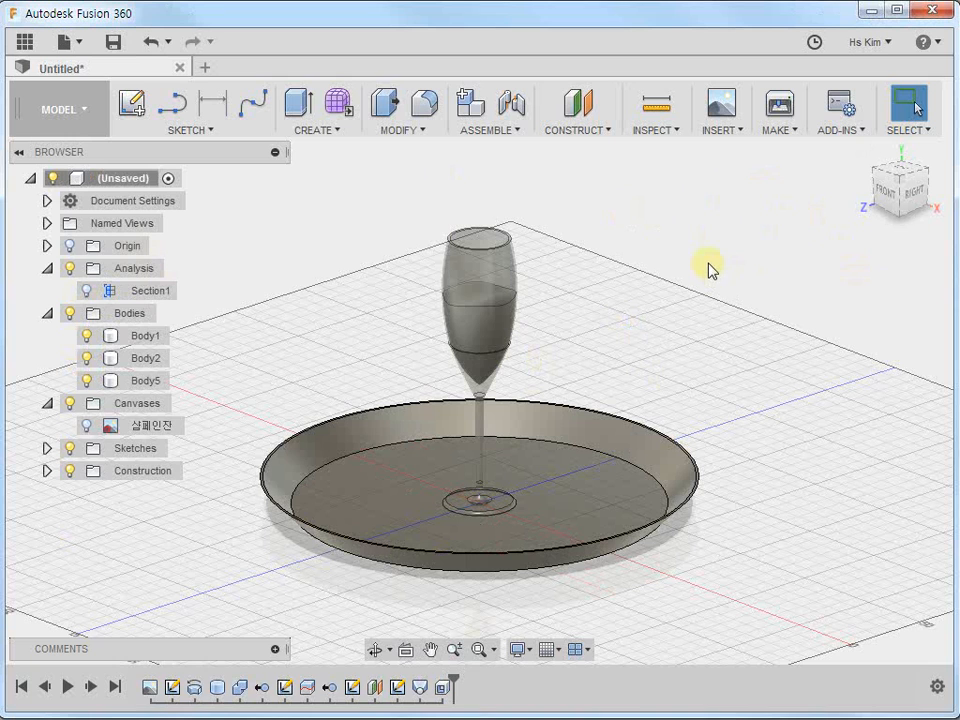
Apply the Glass - Light Color appearance from the Color Density glass library to the champagne glass body.
left_click(403, 131)
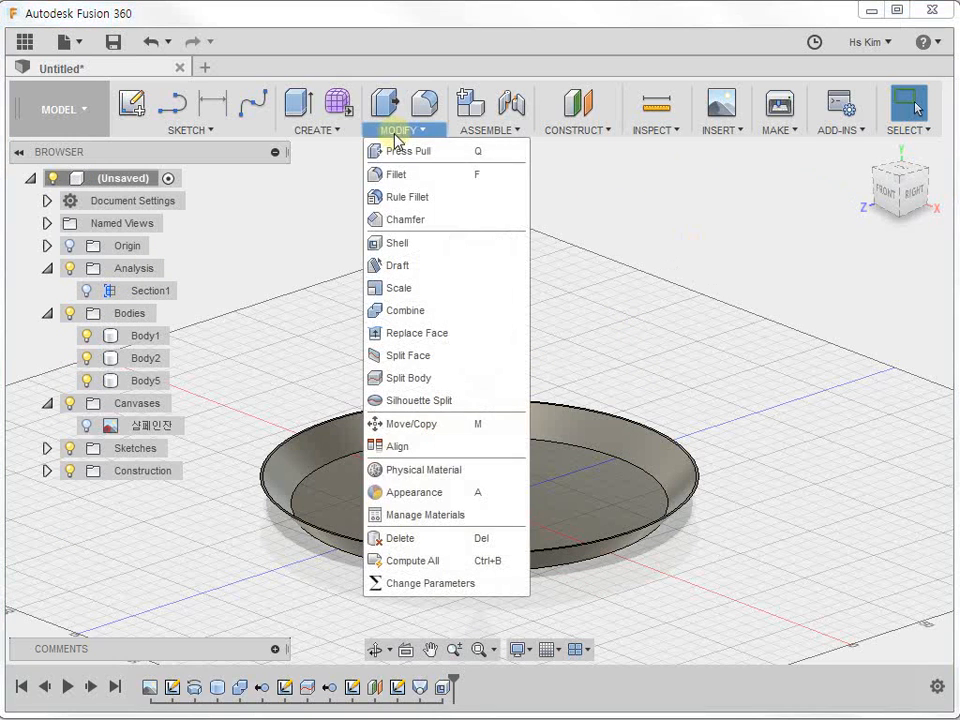
left_click(410, 495)
left_click(655, 460)
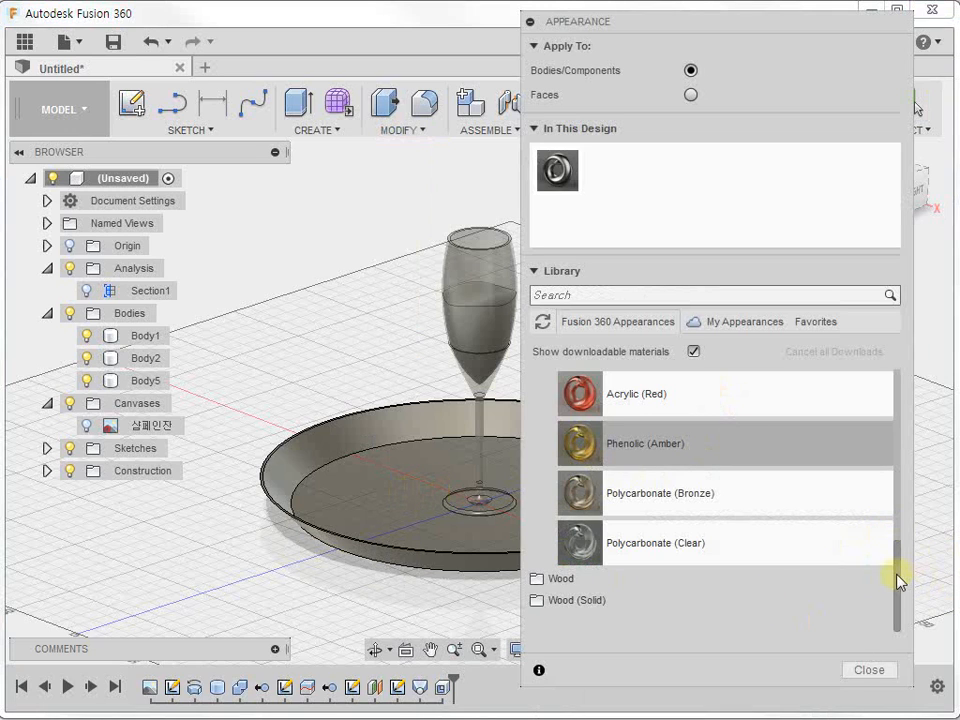
left_click_drag(900, 574, 896, 385)
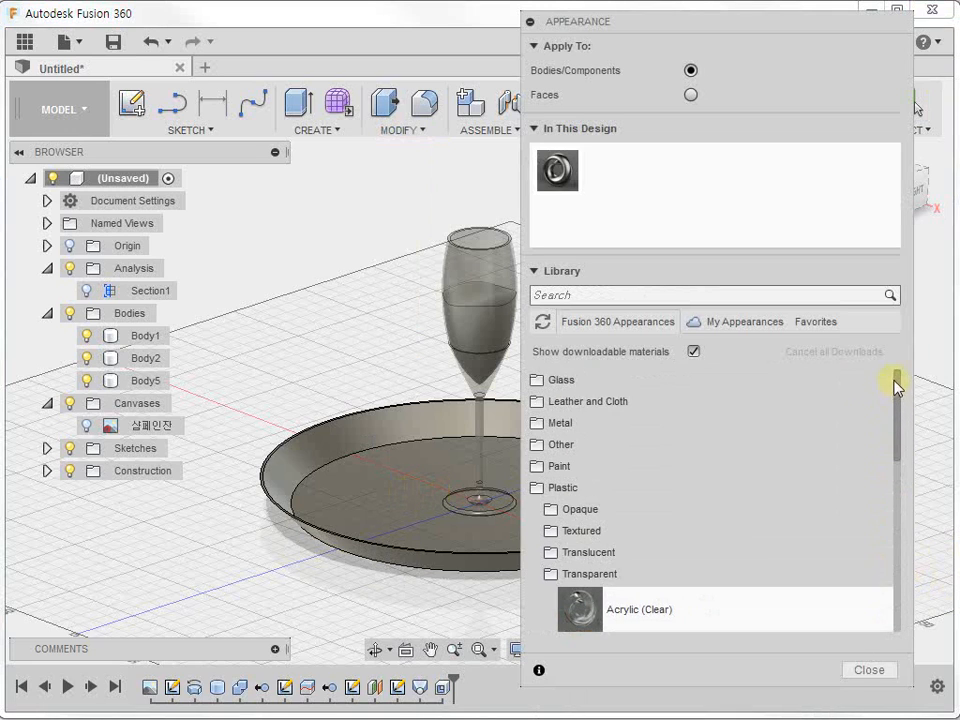
left_click(546, 381)
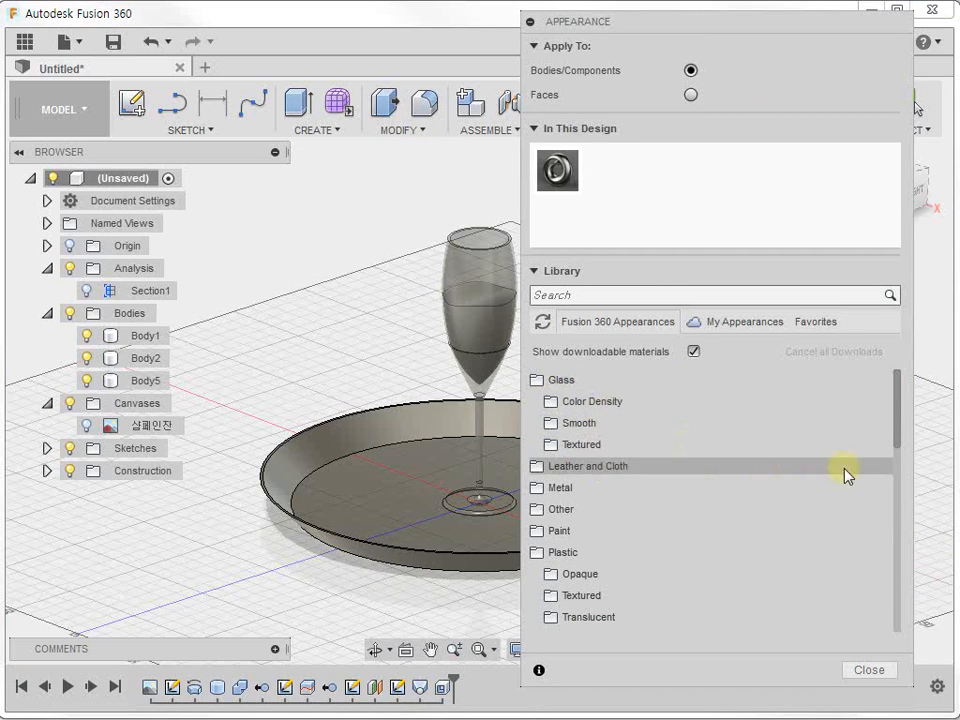
left_click(582, 403)
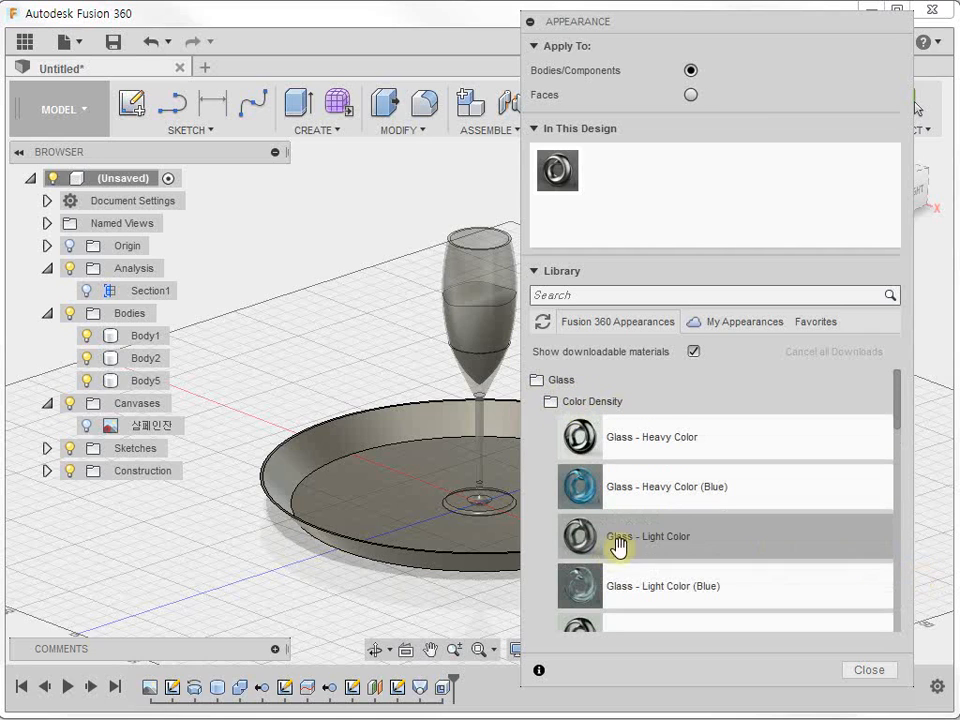
left_click_drag(692, 540, 469, 258)
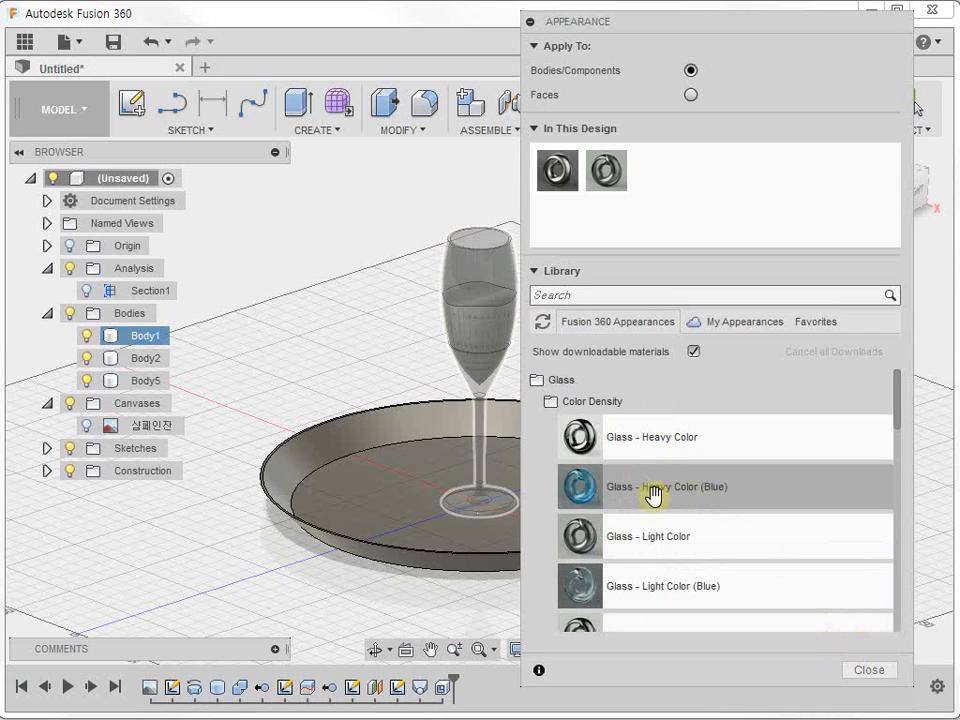
Apply the transparent plastic appearance Phenolic (Amber) to the liquid body inside the glass.
middle_click_drag(429, 386, 284, 374)
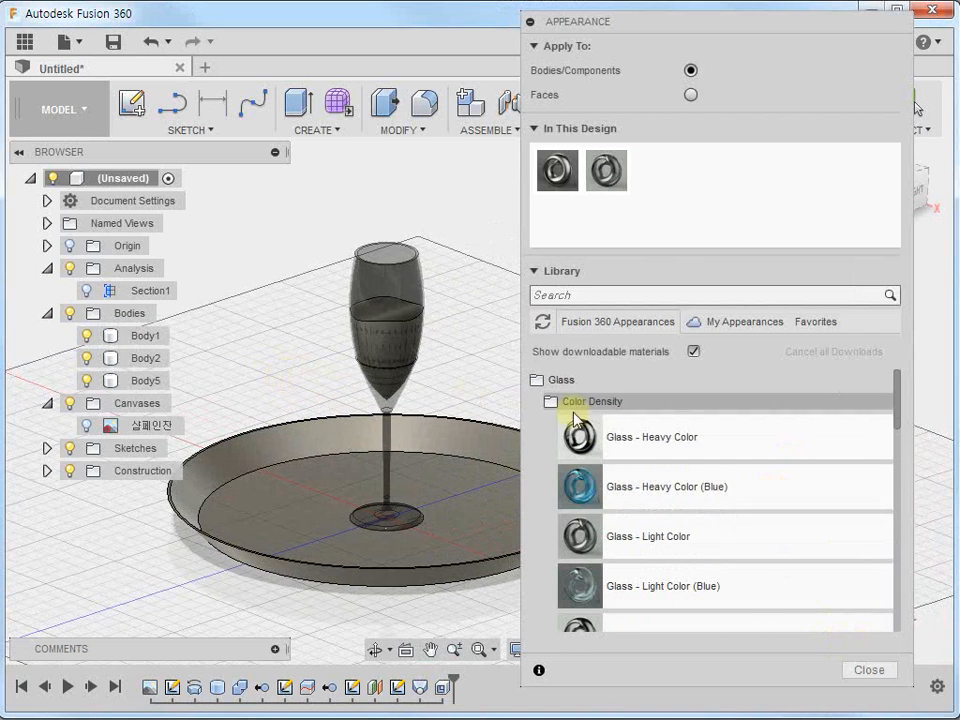
left_click(550, 381)
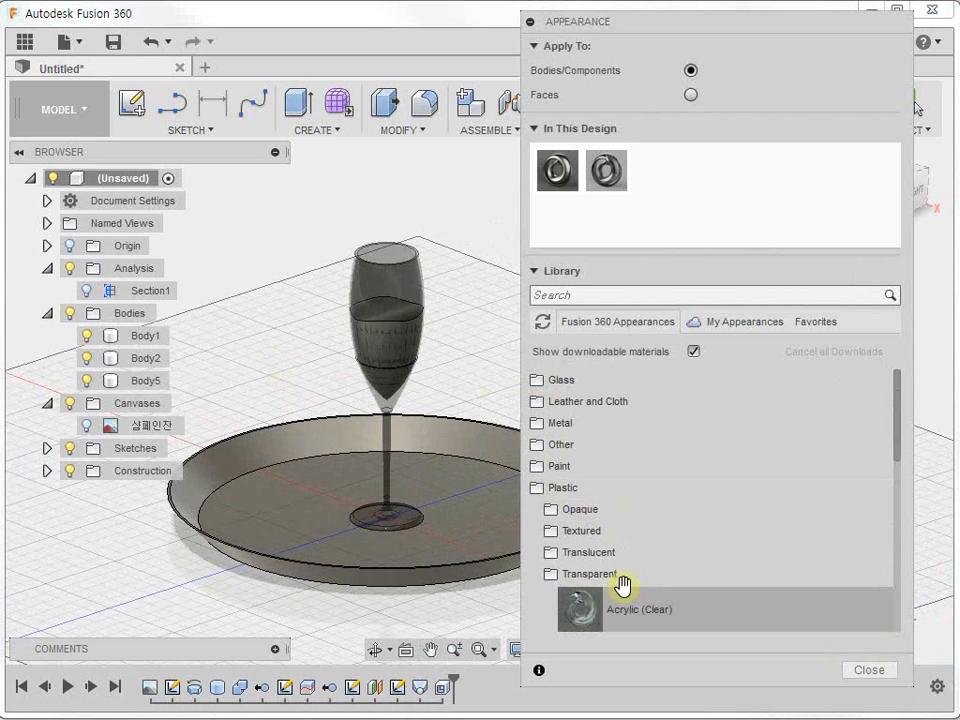
left_click_drag(896, 418, 880, 542)
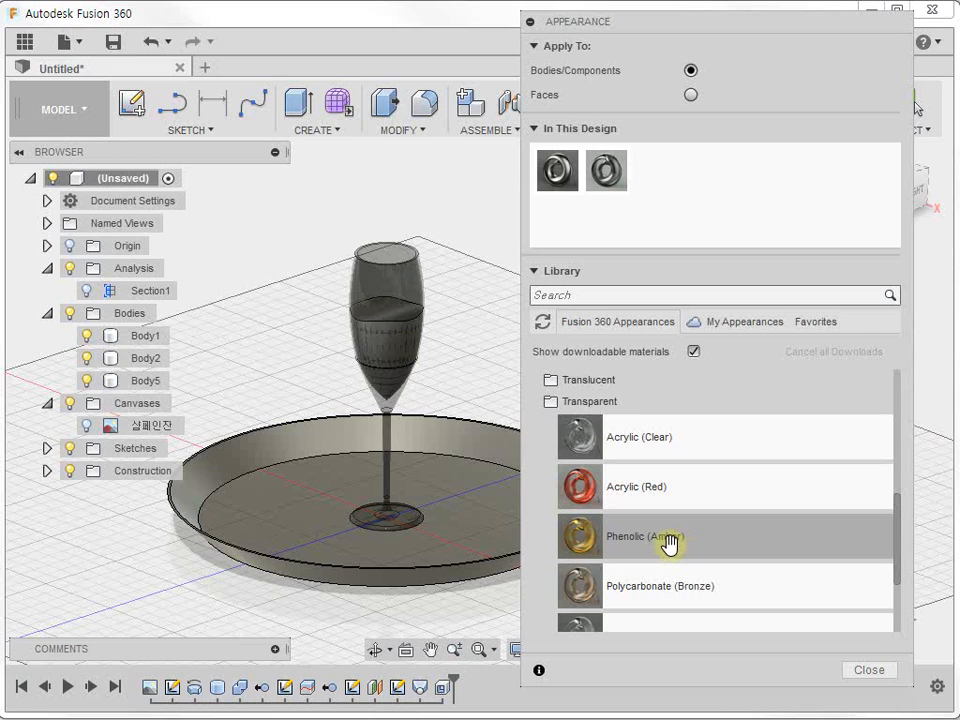
left_click_drag(668, 540, 100, 380)
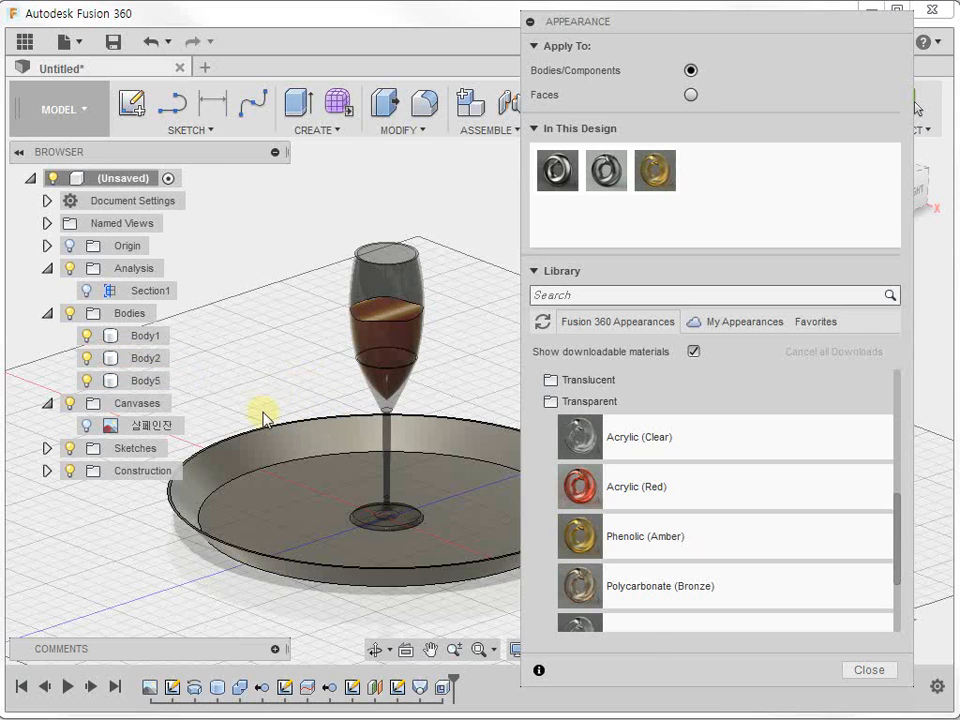
Apply the Silver - Polished metal appearance to the round tray body and finish the appearance assignment.
left_click(553, 403)
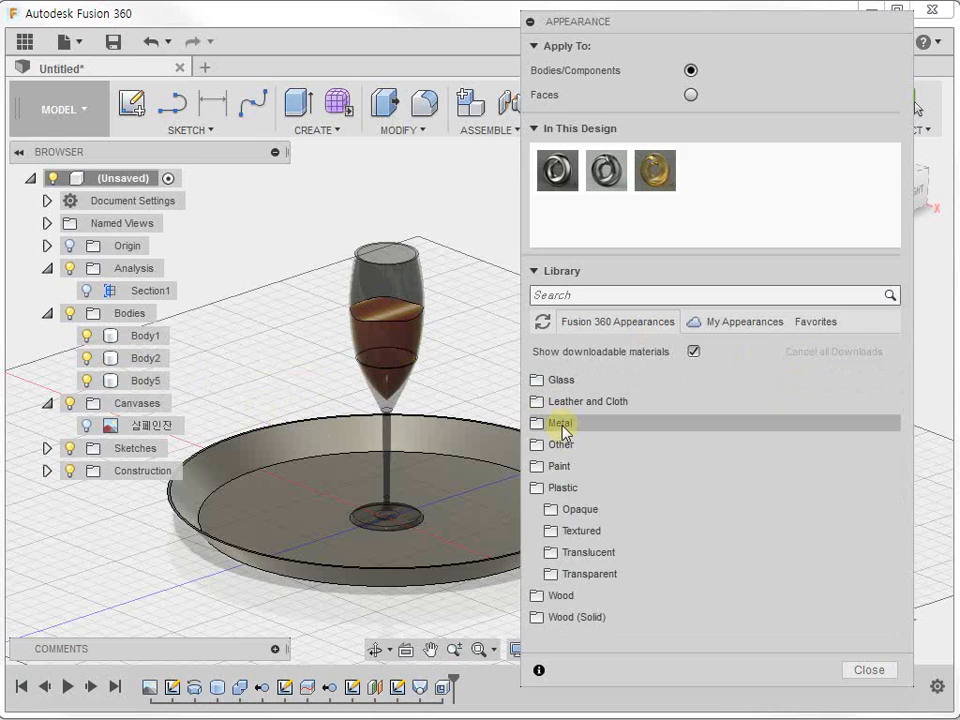
left_click(557, 424)
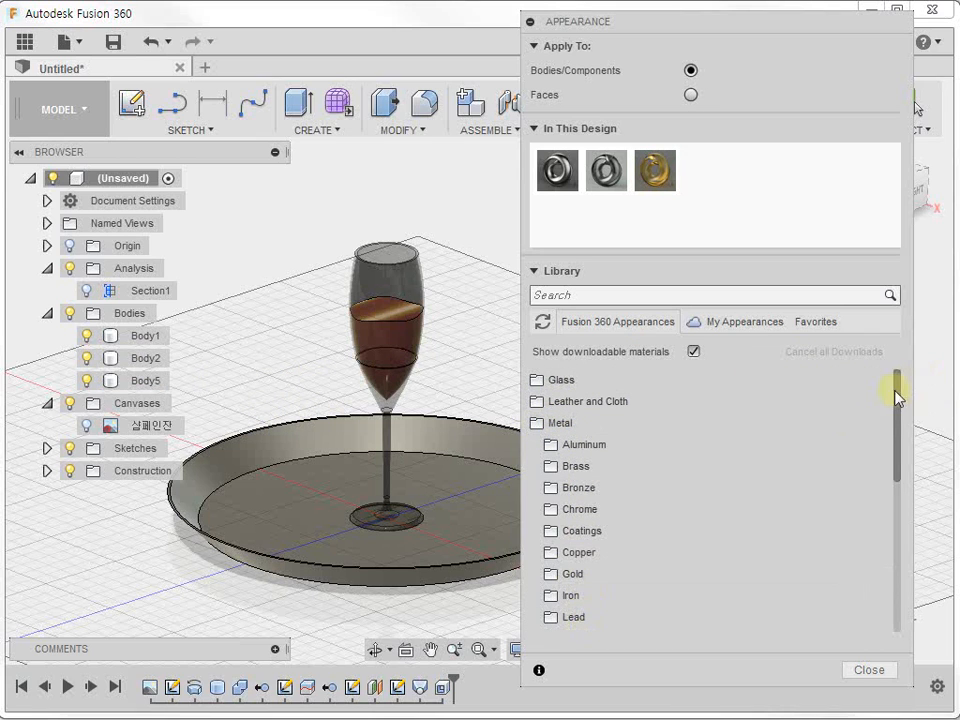
left_click_drag(896, 394, 872, 460)
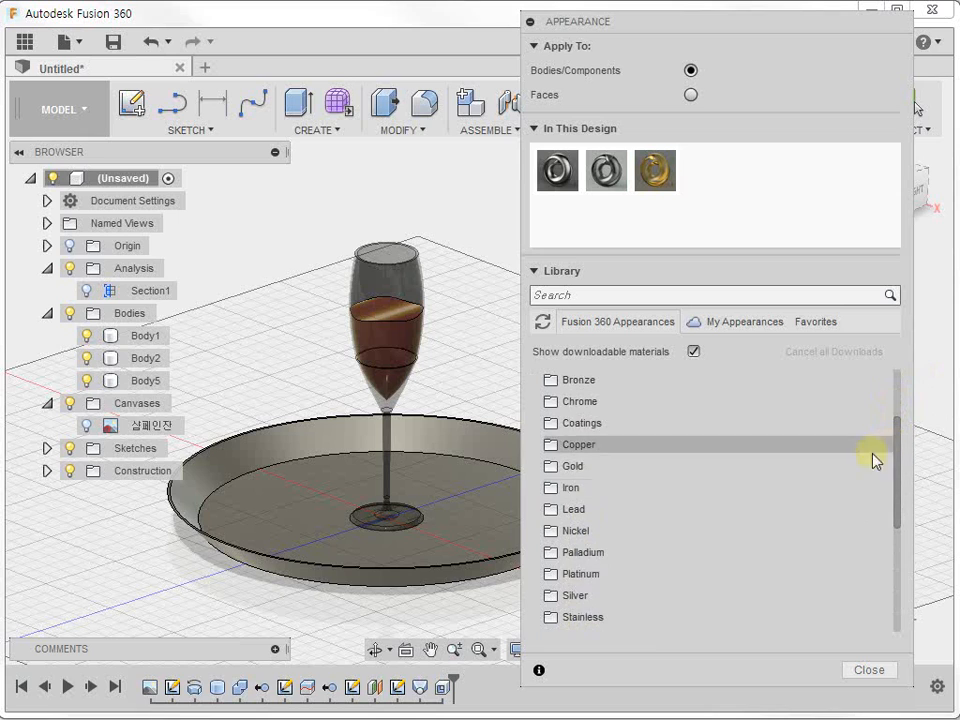
left_click(588, 597)
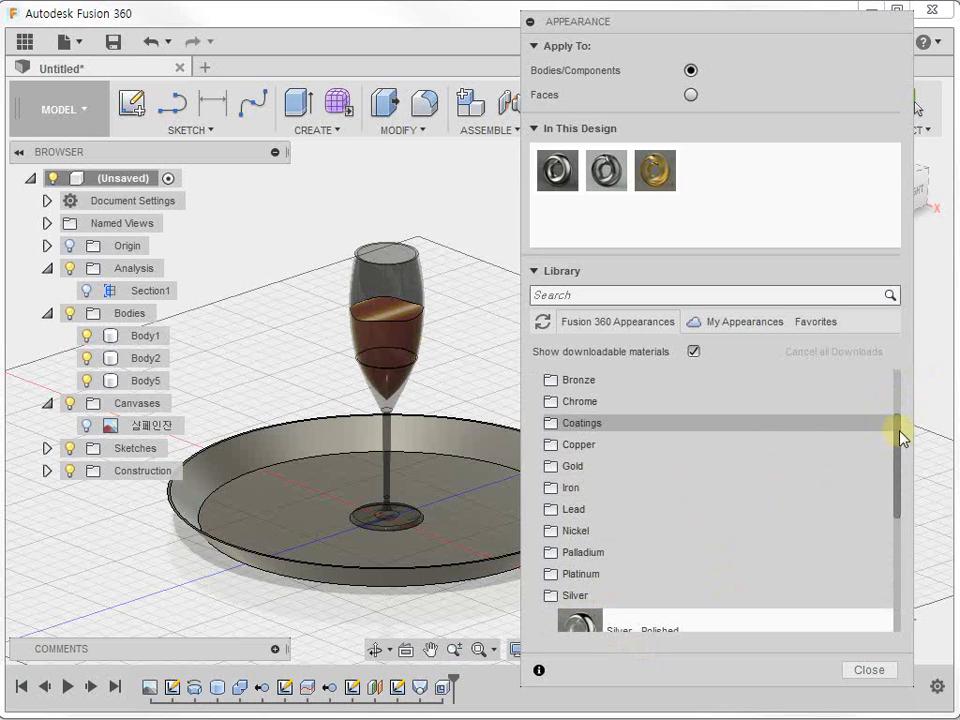
left_click_drag(898, 435, 898, 490)
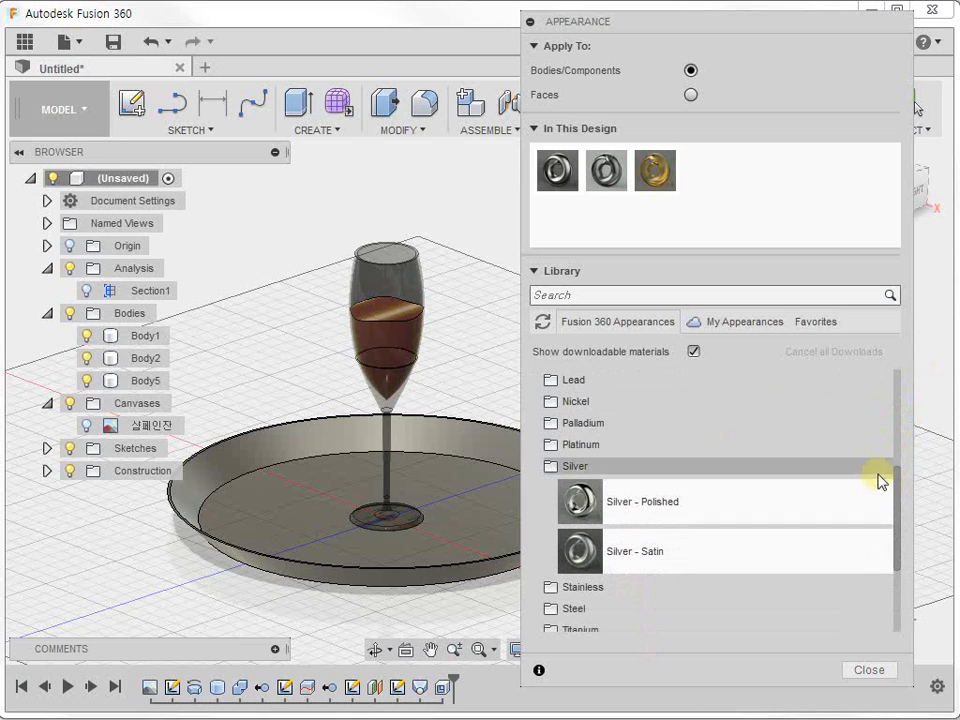
left_click_drag(676, 507, 440, 468)
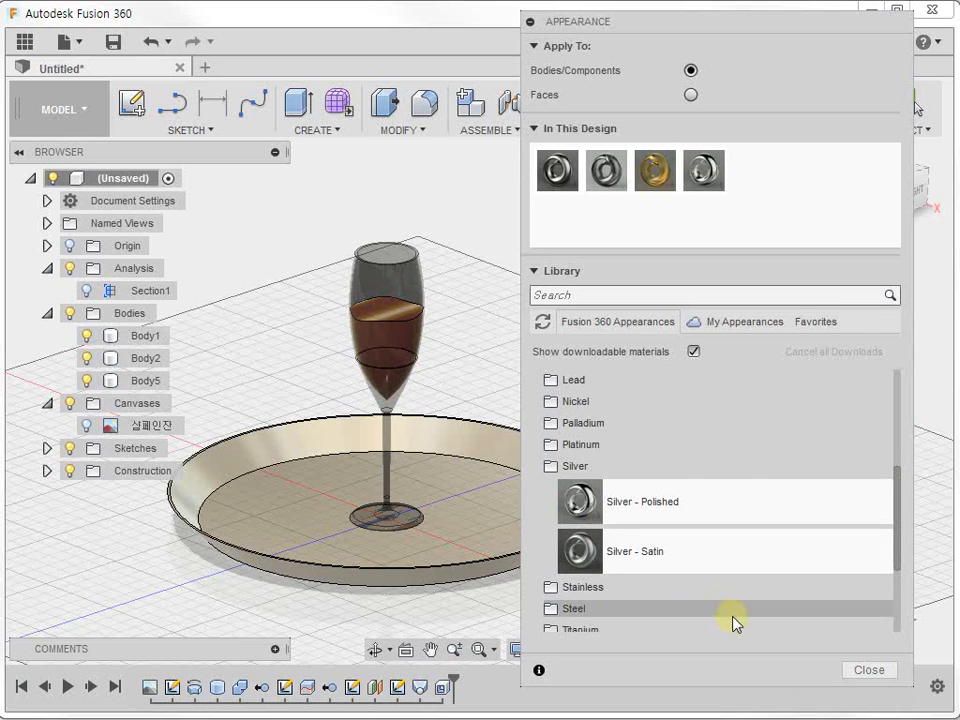
left_click(860, 671)
Switch from the Model workspace to the Render workspace with the glass and tray centred in view.
middle_click_drag(581, 281, 664, 251)
left_click(83, 110)
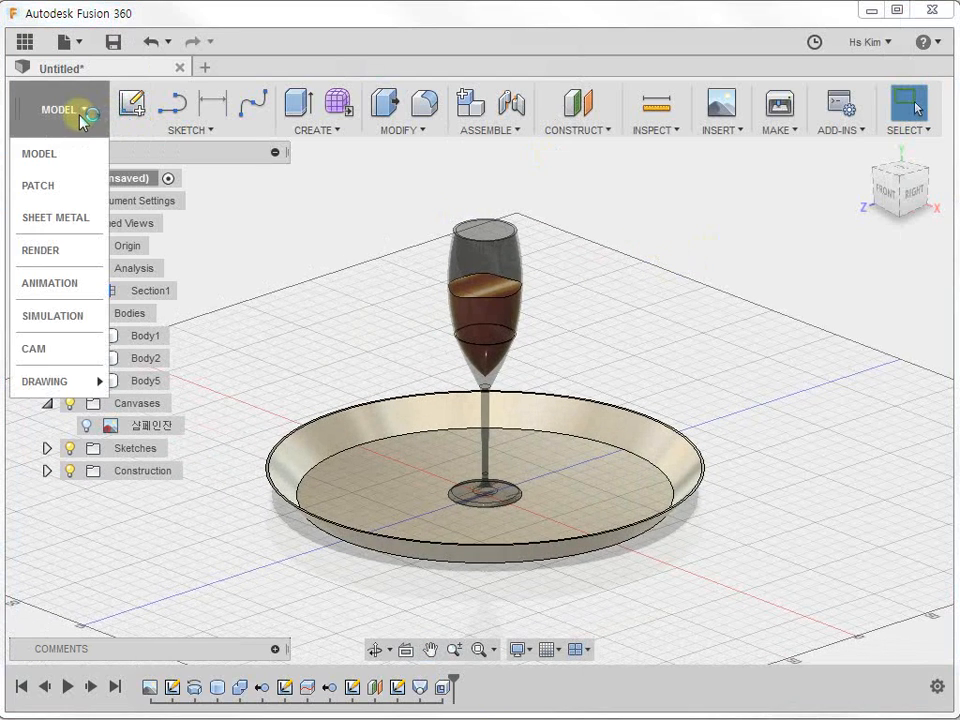
left_click(55, 251)
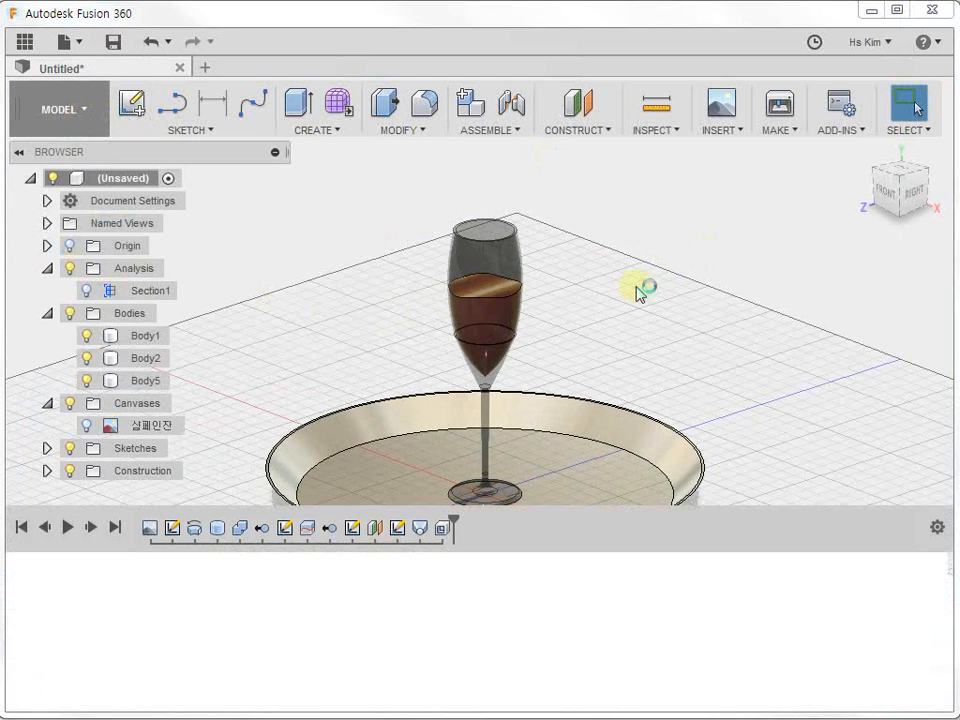